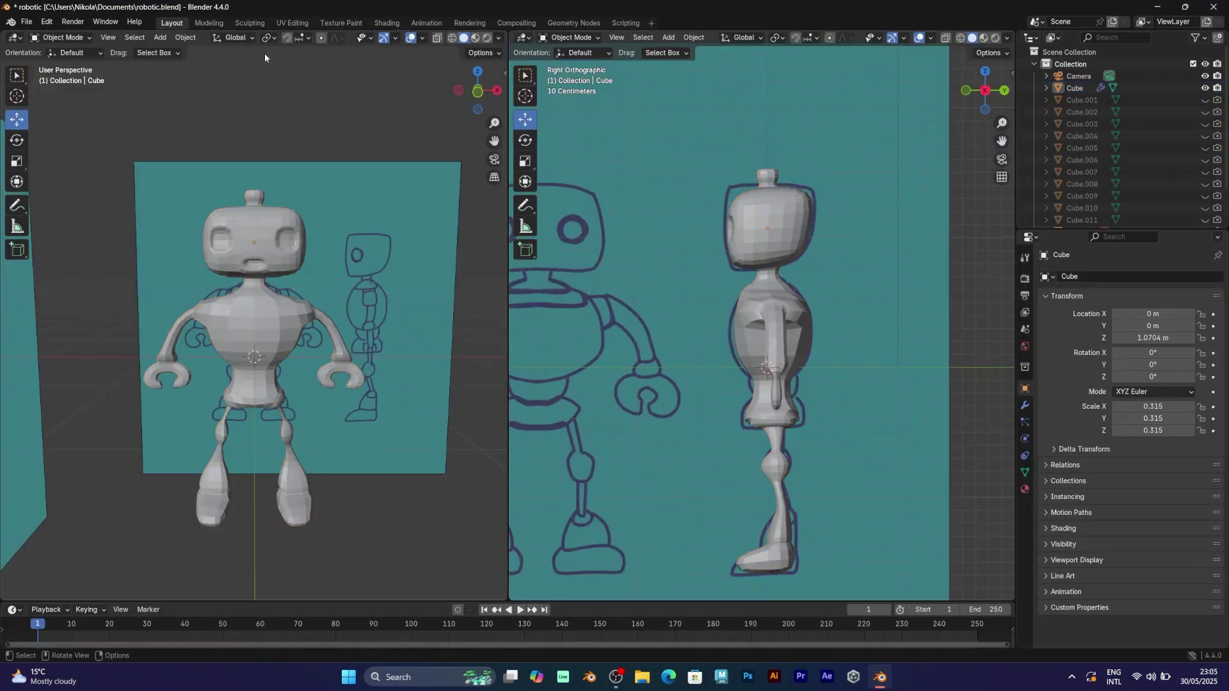
Step: Switch to the UV Editing workspace and apply the robot's Mirror modifier
{"action": "left_click", "coordinate": [293, 22]}
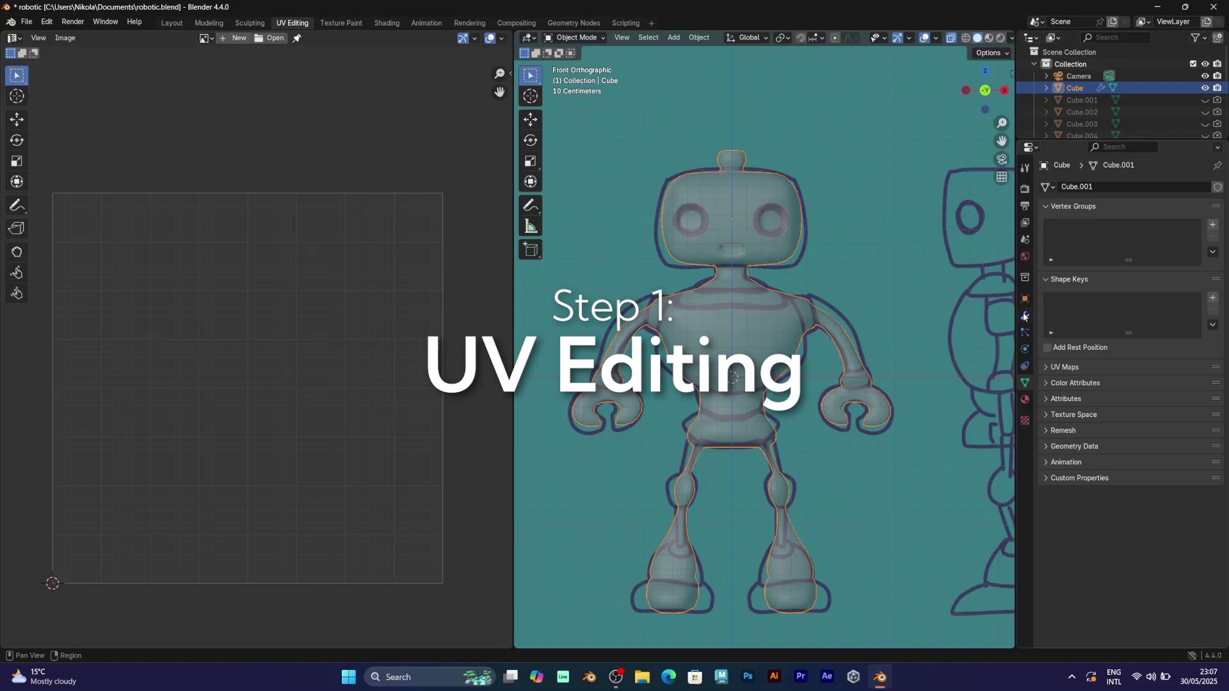
{"action": "left_click", "coordinate": [1025, 315]}
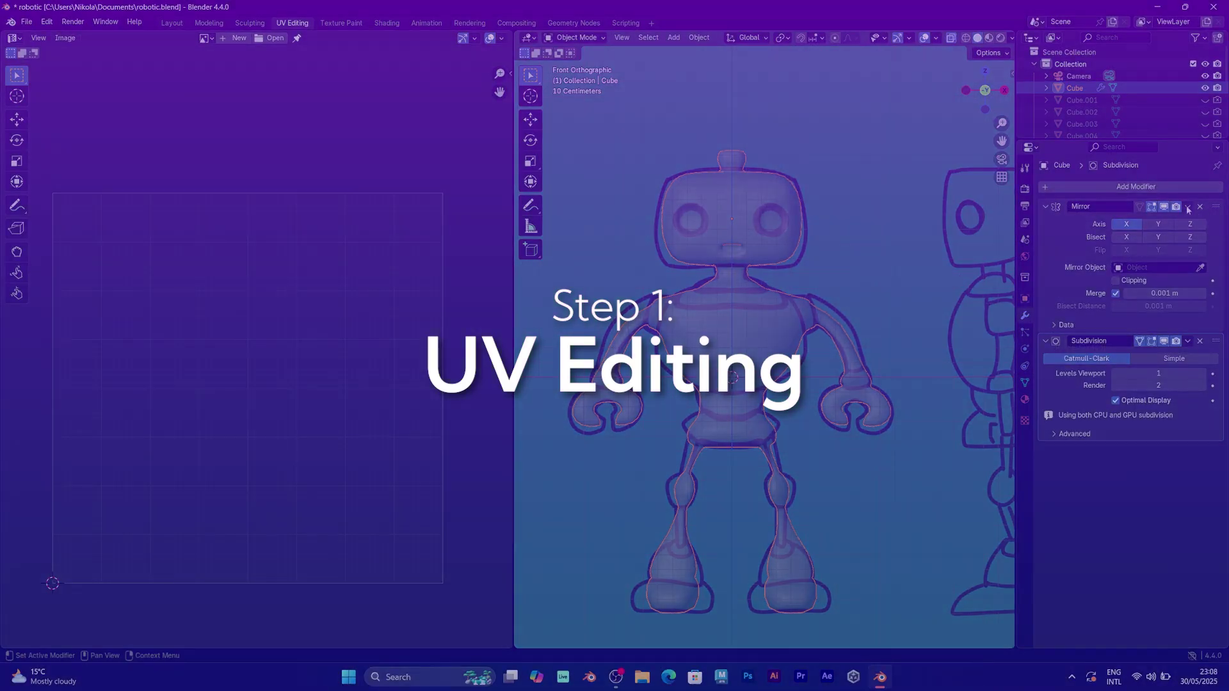
{"action": "left_click", "coordinate": [1188, 210]}
{"action": "left_click", "coordinate": [1169, 225]}
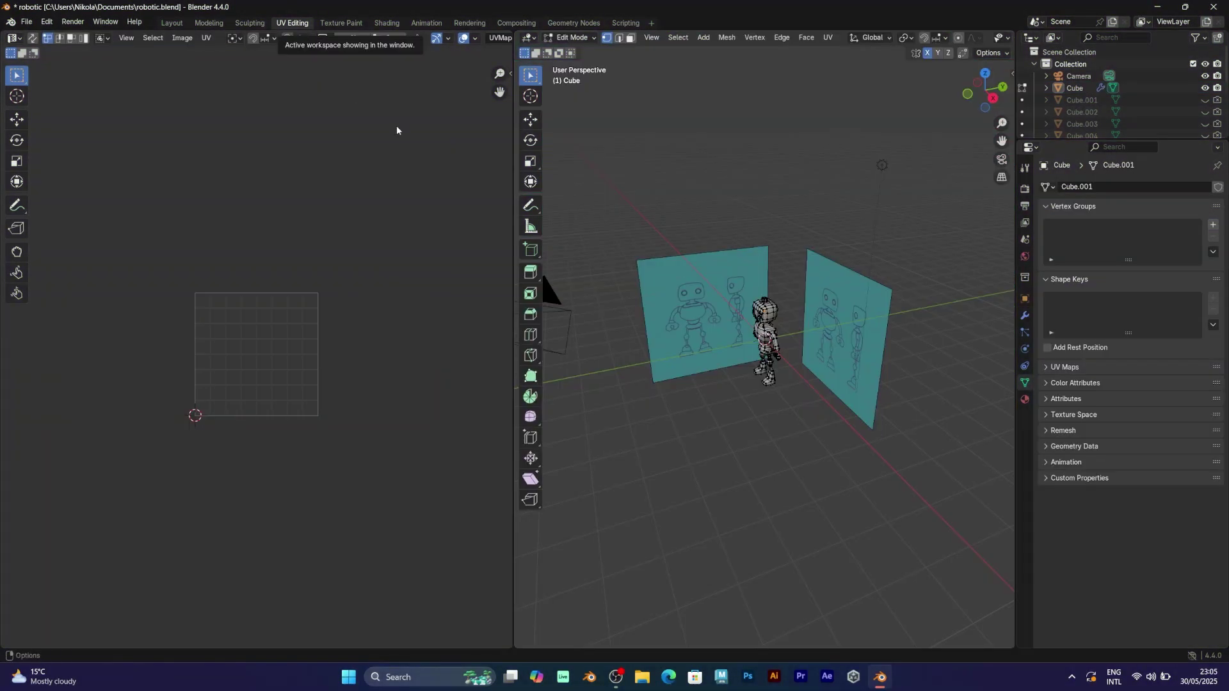
Step: Show the robot in front view and select its entire mesh to display its UV layout
{"action": "scroll", "coordinate": [743, 333], "scroll_direction": "up", "scroll_amount": 6}
{"action": "middle_click_drag", "start_coordinate": [744, 359], "coordinate": [806, 389]}
{"action": "scroll", "coordinate": [805, 349], "scroll_direction": "up", "scroll_amount": 2}
{"action": "middle_click_drag", "start_coordinate": [806, 389], "coordinate": [822, 366]}
{"action": "left_click", "coordinate": [978, 97]}
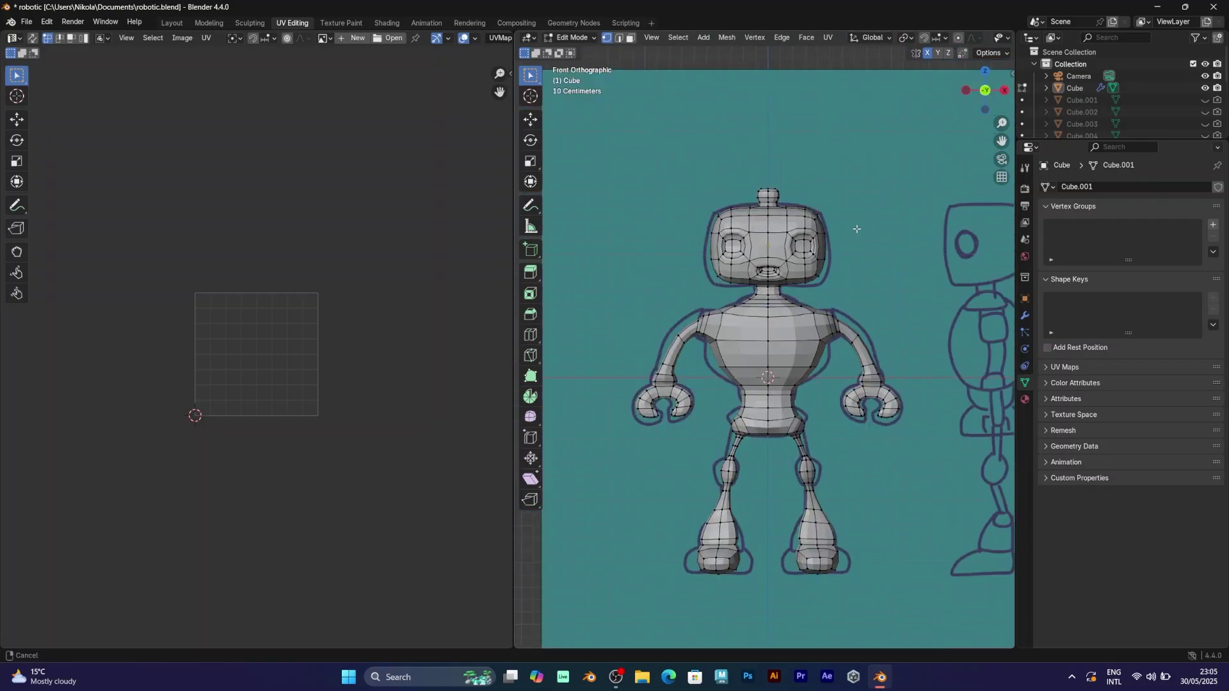
{"action": "key", "text": "a"}
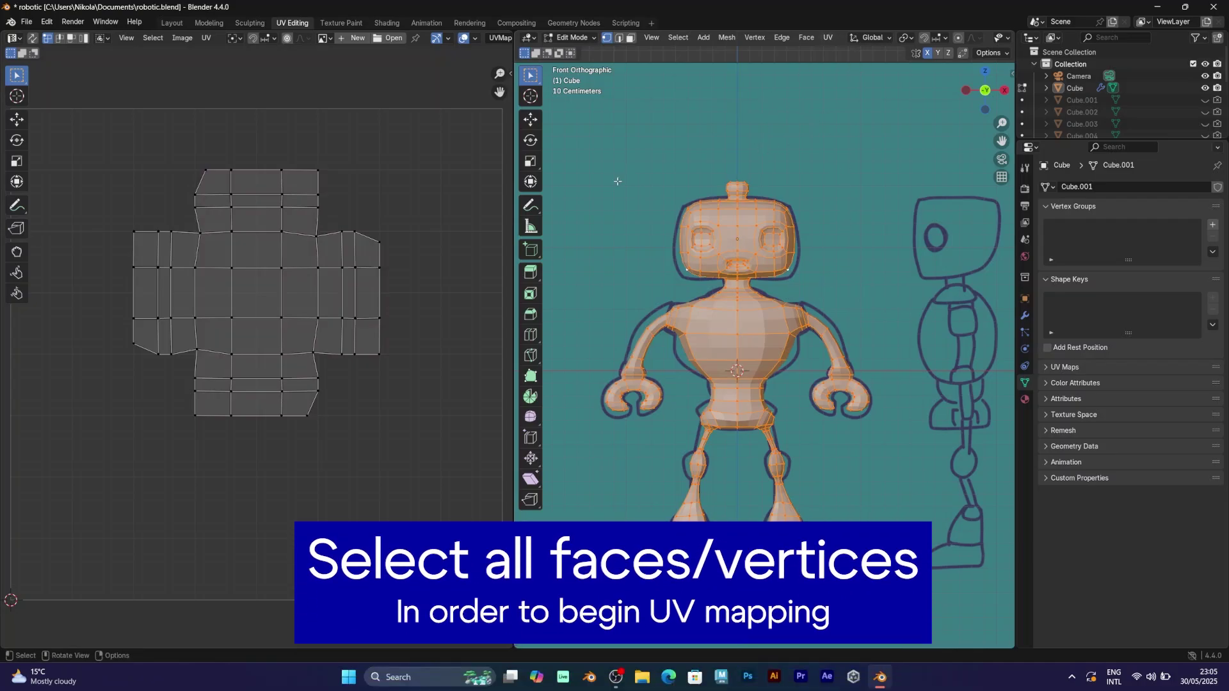
{"action": "left_click_drag", "start_coordinate": [190, 165], "coordinate": [320, 204]}
{"action": "left_click", "coordinate": [381, 150]}
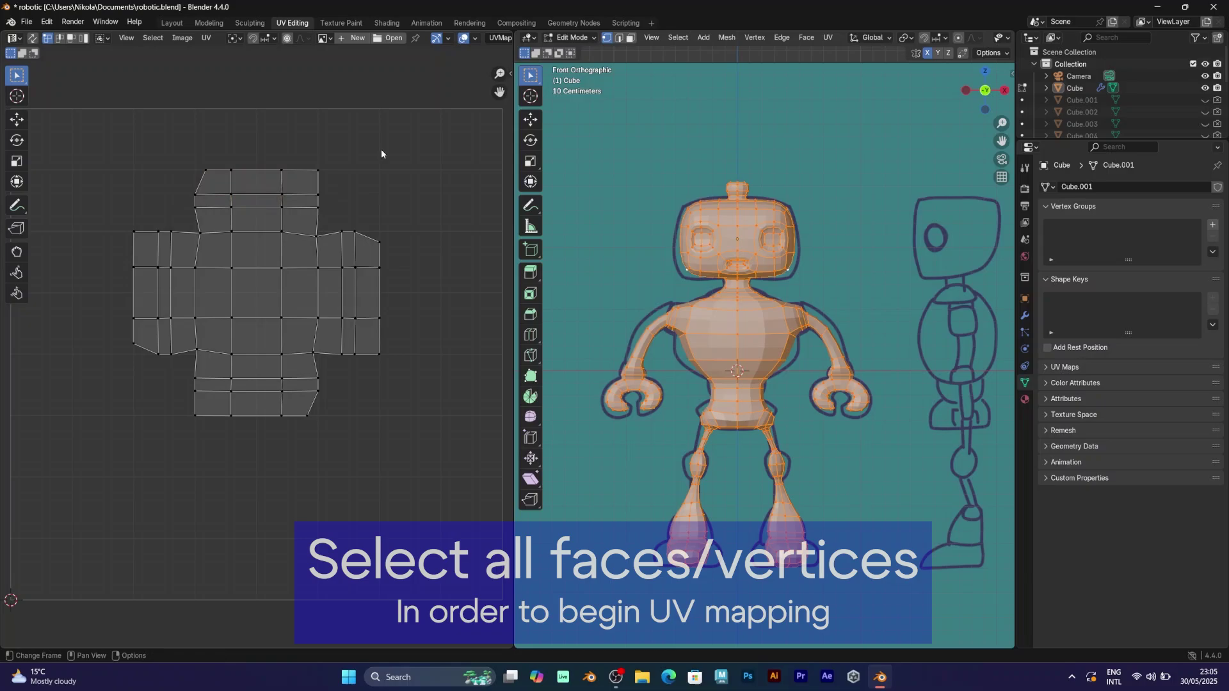
Step: Switch to the Shading workspace, give the robot a new material and add an Image Texture node
{"action": "left_click", "coordinate": [386, 23]}
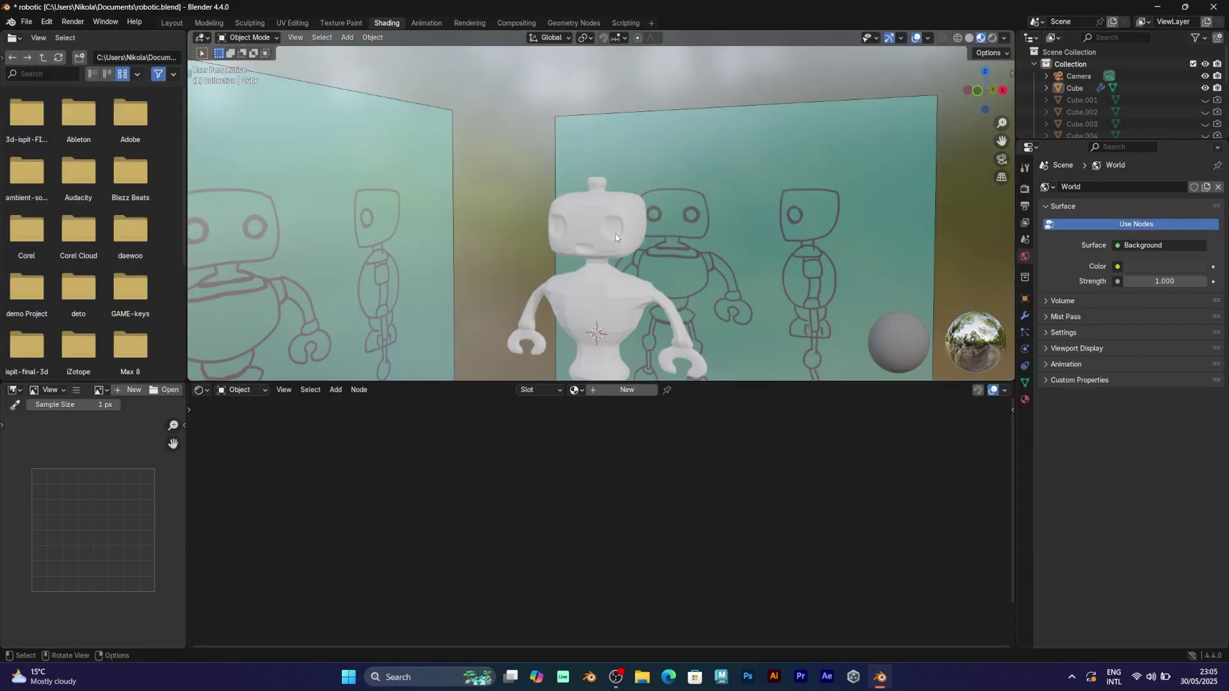
{"action": "left_click", "coordinate": [607, 393]}
{"action": "left_click", "coordinate": [336, 390]}
{"action": "mouse_move", "coordinate": [368, 490]}
{"action": "left_click", "coordinate": [448, 538]}
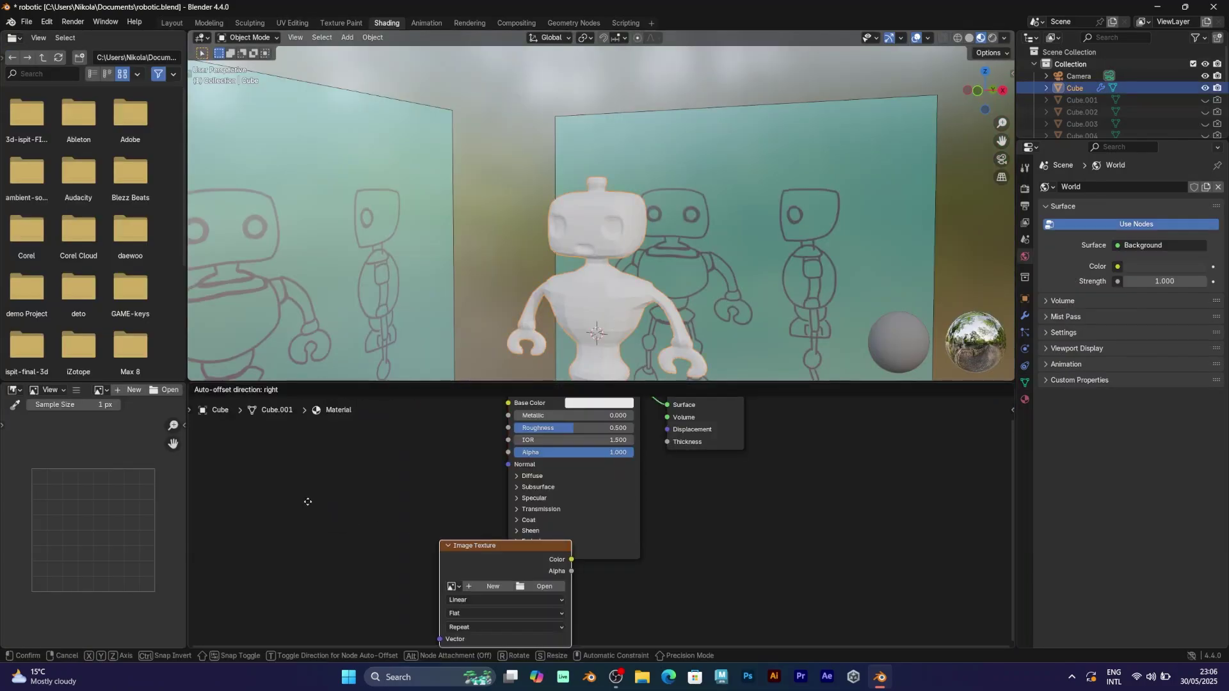
{"action": "left_click", "coordinate": [405, 510]}
Step: Link the Image Texture color to Base Color and load MatuniverseVolcanoes.jpg into the node
{"action": "left_click_drag", "start_coordinate": [495, 418], "coordinate": [492, 457]}
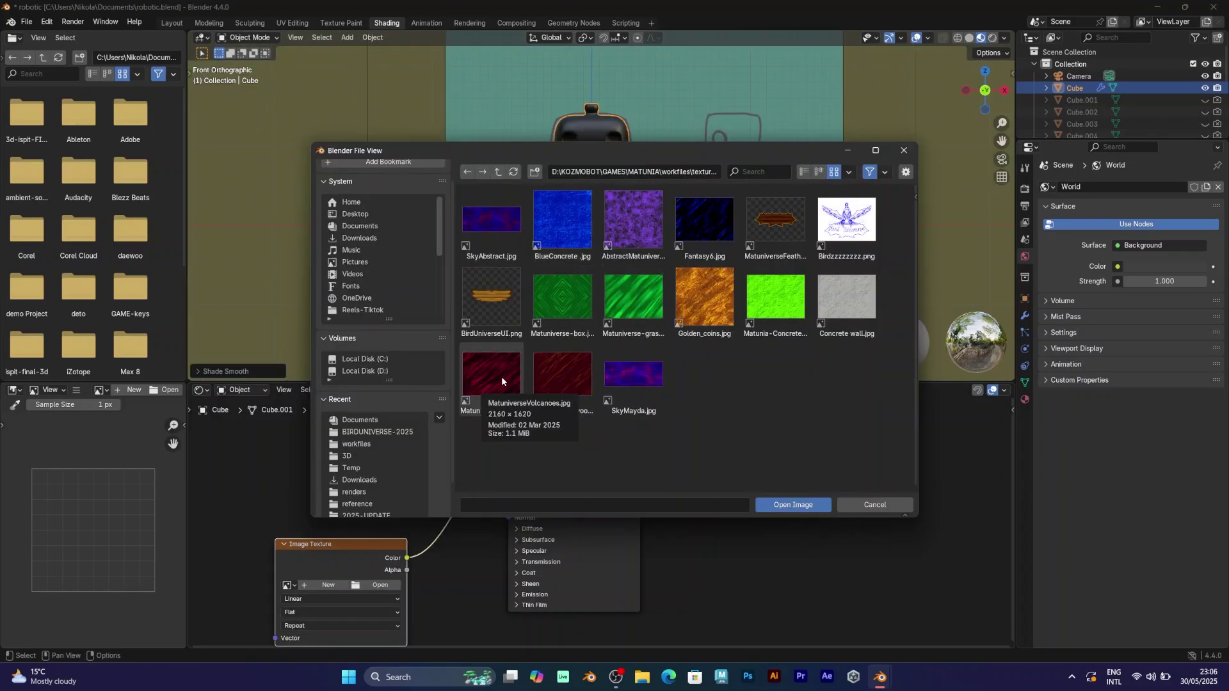
{"action": "left_click", "coordinate": [489, 382]}
{"action": "double_click", "coordinate": [489, 381]}
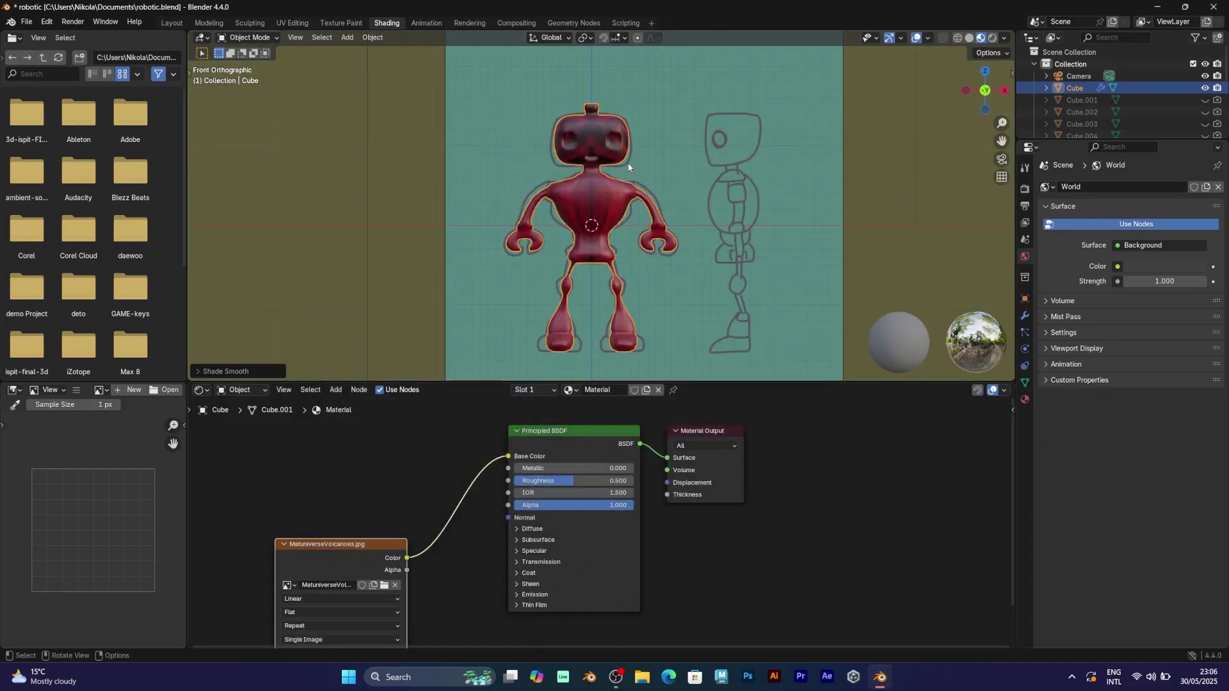
Step: Examine from several angles how the texture wraps around the robot's head and torso
{"action": "scroll", "coordinate": [602, 174], "scroll_direction": "up", "scroll_amount": 1}
{"action": "middle_click_drag", "start_coordinate": [601, 174], "coordinate": [594, 201]}
{"action": "scroll", "coordinate": [593, 198], "scroll_direction": "up", "scroll_amount": 3}
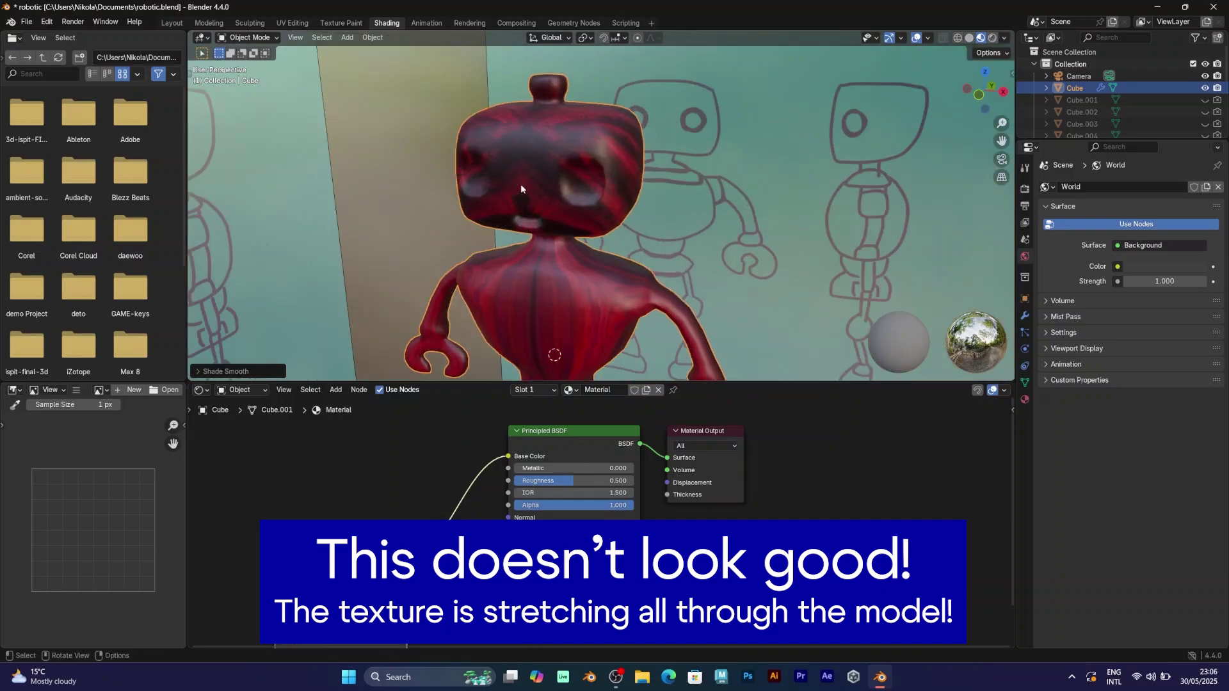
{"action": "middle_click_drag", "start_coordinate": [434, 253], "coordinate": [489, 187]}
{"action": "left_click", "coordinate": [489, 187]}
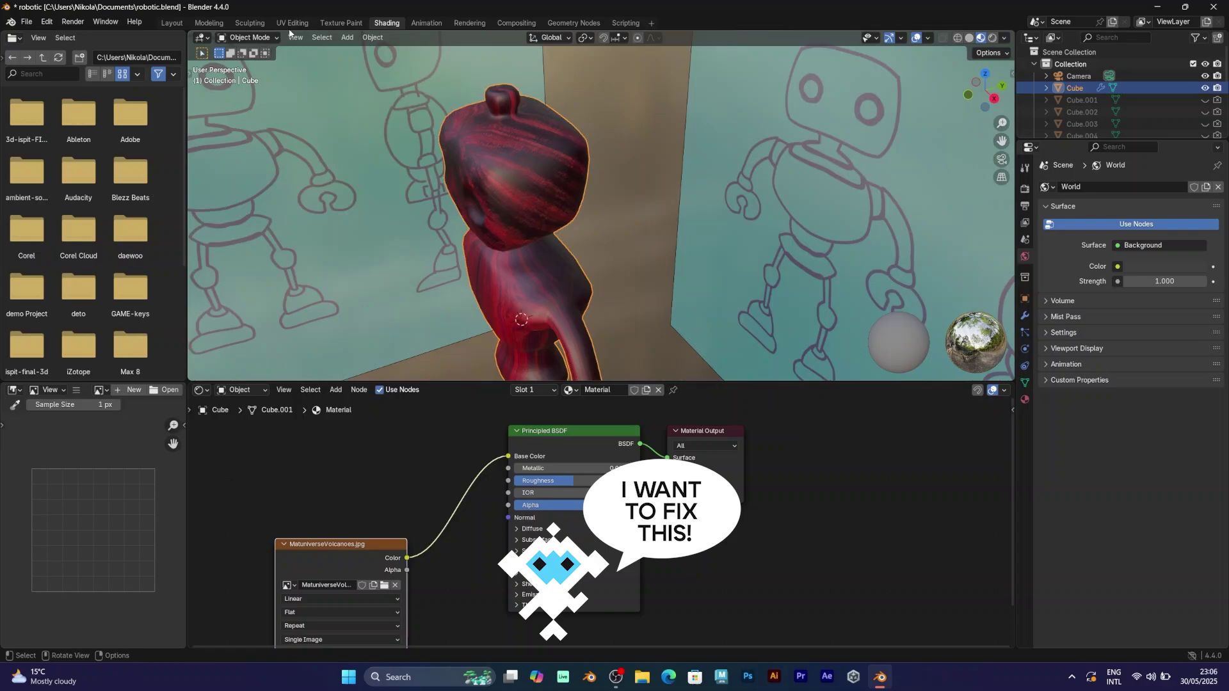
Step: Return to the UV Editing workspace and examine the robot's existing UV layout
{"action": "left_click", "coordinate": [301, 25]}
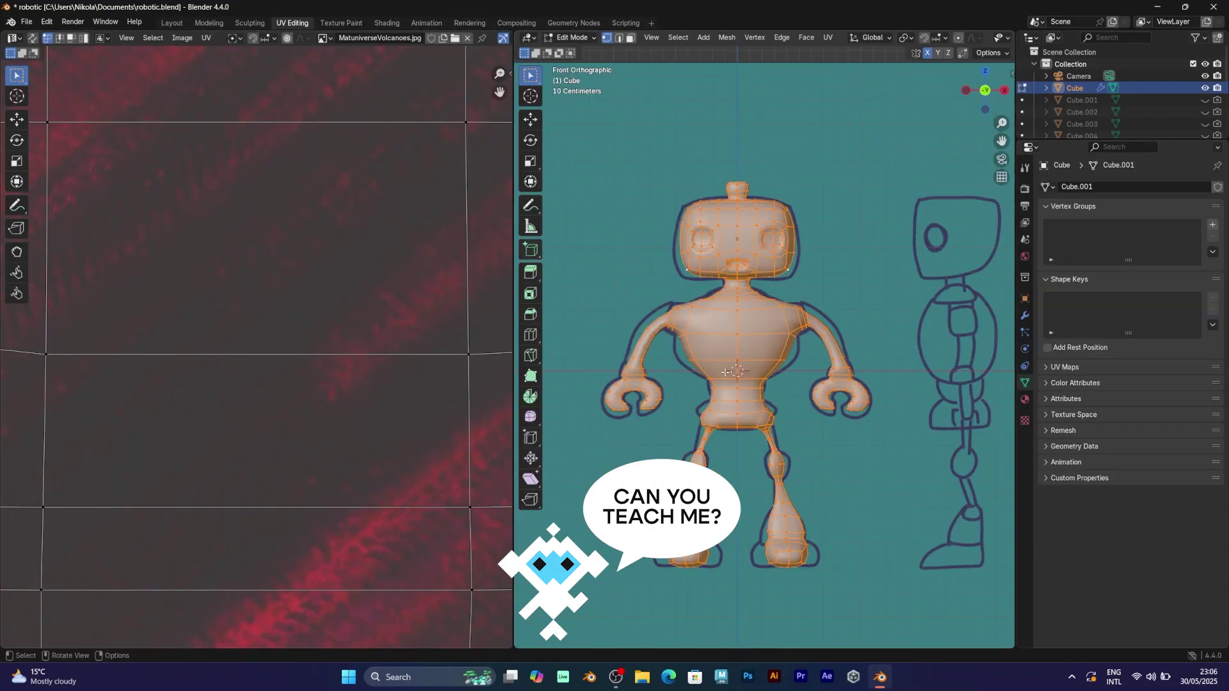
{"action": "scroll", "coordinate": [725, 372], "scroll_direction": "down", "scroll_amount": 3}
{"action": "scroll", "coordinate": [300, 338], "scroll_direction": "down", "scroll_amount": 8}
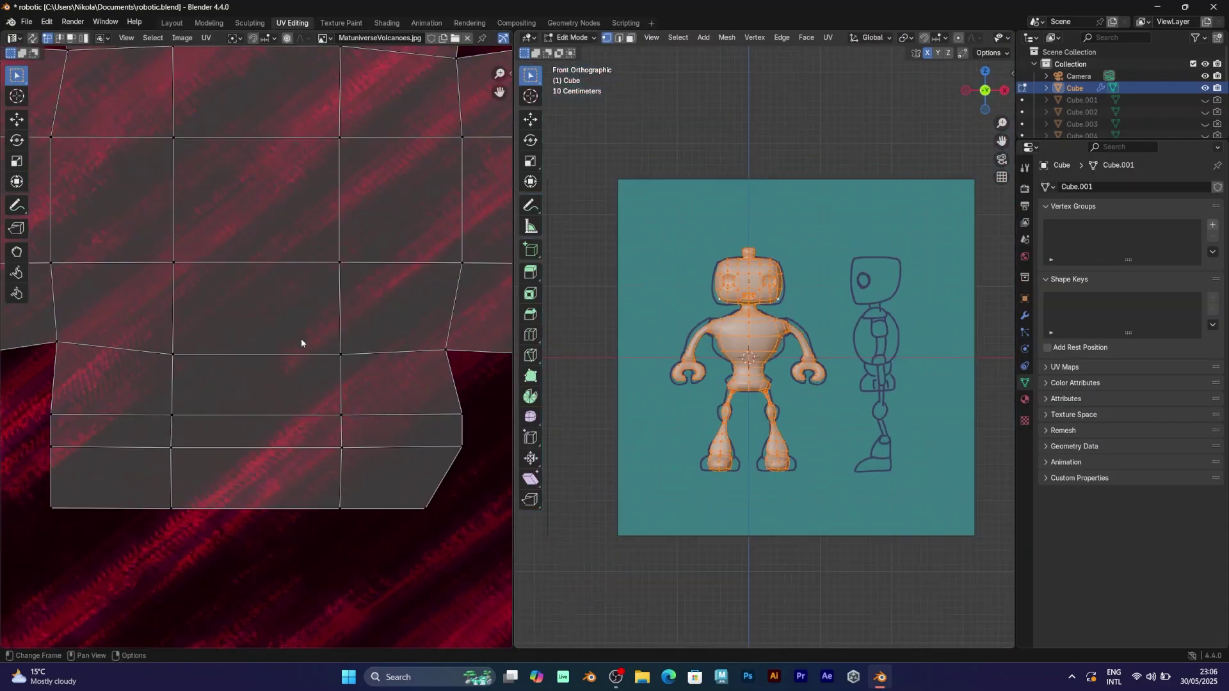
{"action": "middle_click_drag", "start_coordinate": [768, 299], "coordinate": [928, 160]}
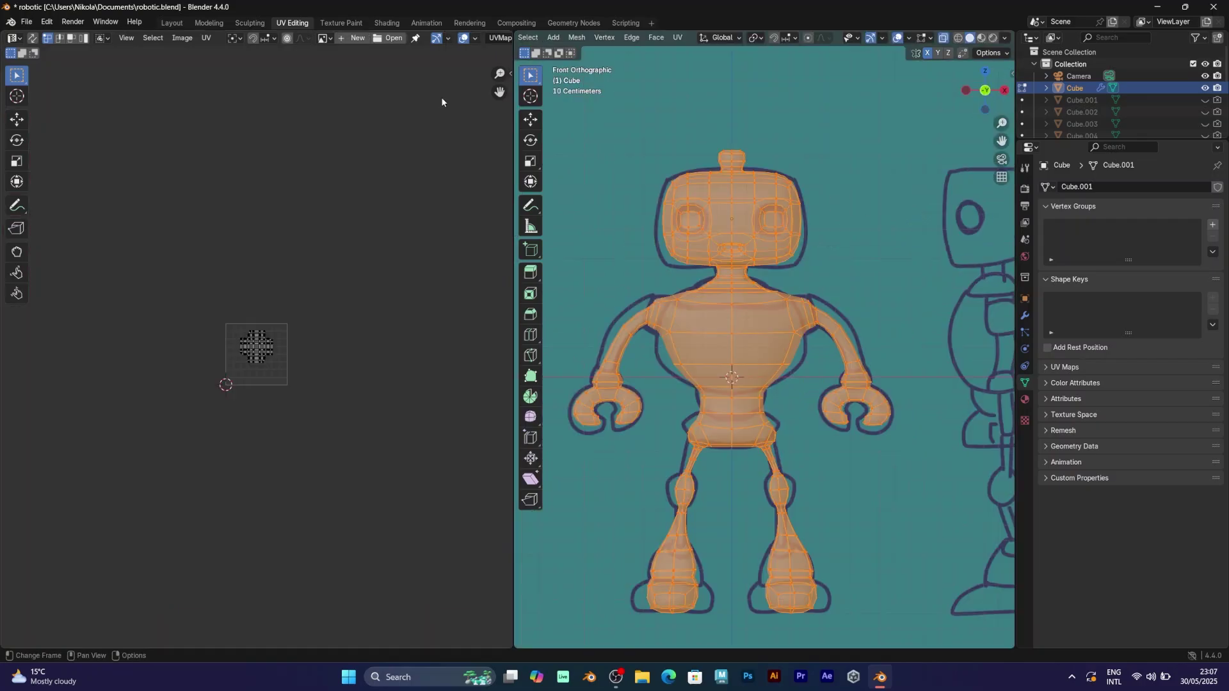
{"action": "scroll", "coordinate": [300, 278], "scroll_direction": "up", "scroll_amount": 9}
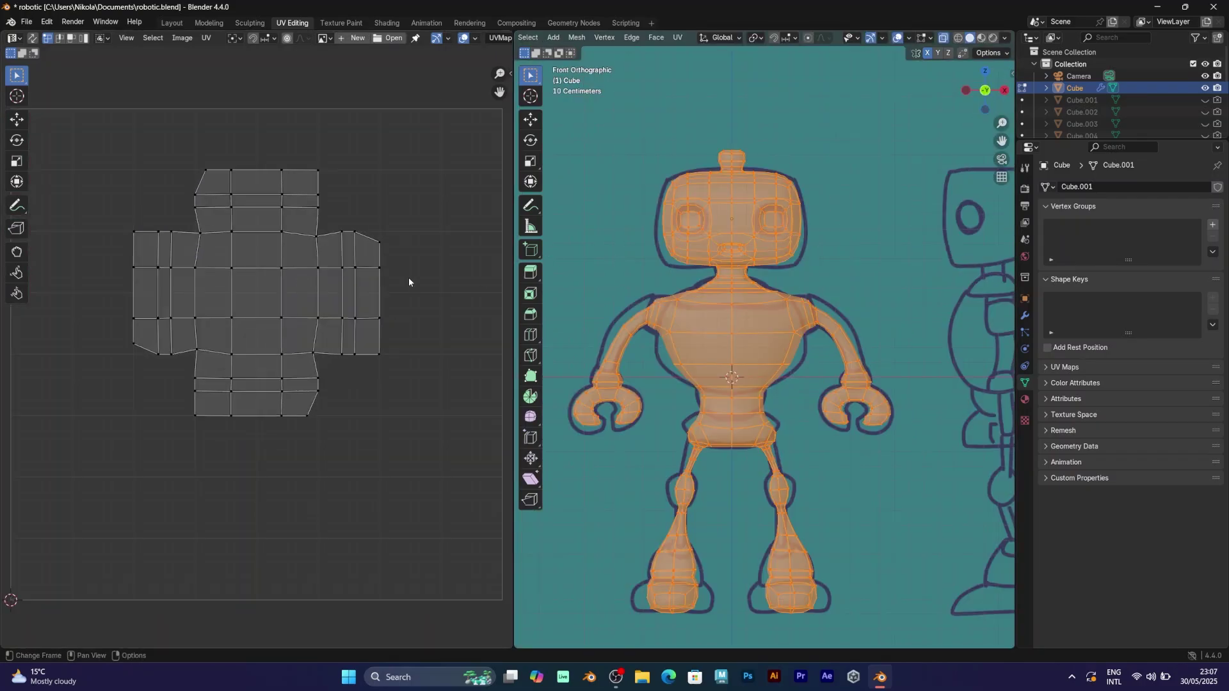
{"action": "scroll", "coordinate": [409, 282], "scroll_direction": "up", "scroll_amount": 2}
{"action": "middle_click_drag", "start_coordinate": [455, 252], "coordinate": [440, 307]}
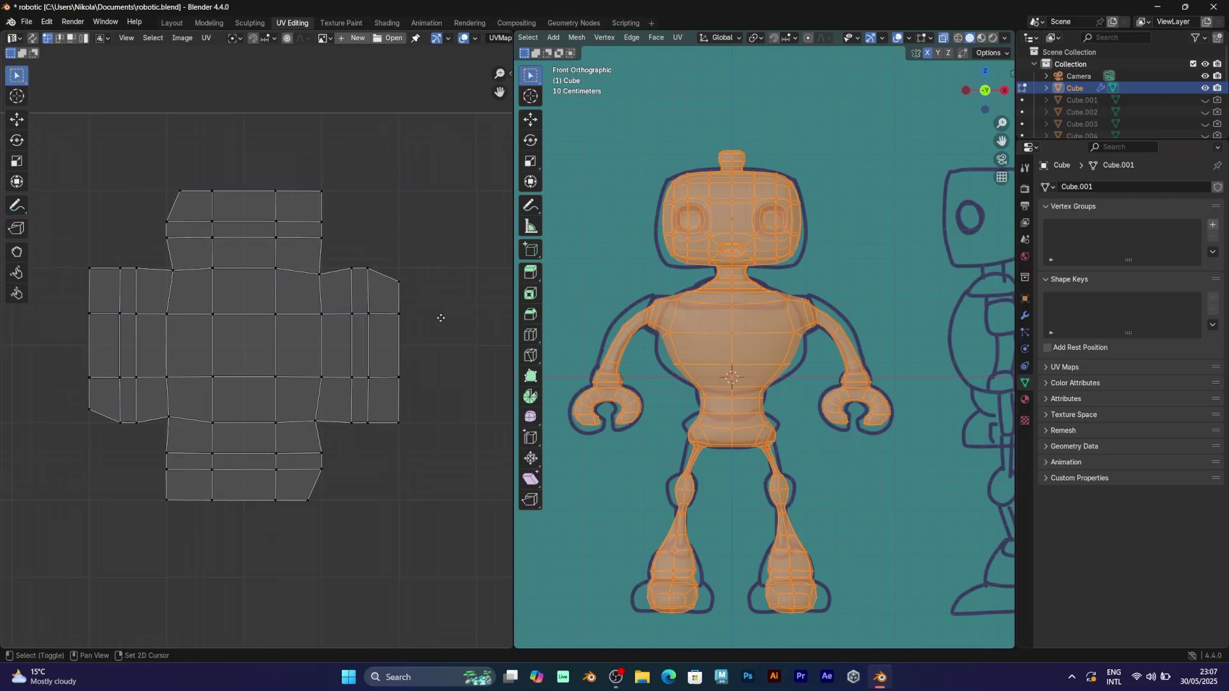
{"action": "scroll", "coordinate": [903, 416], "scroll_direction": "down", "scroll_amount": 2}
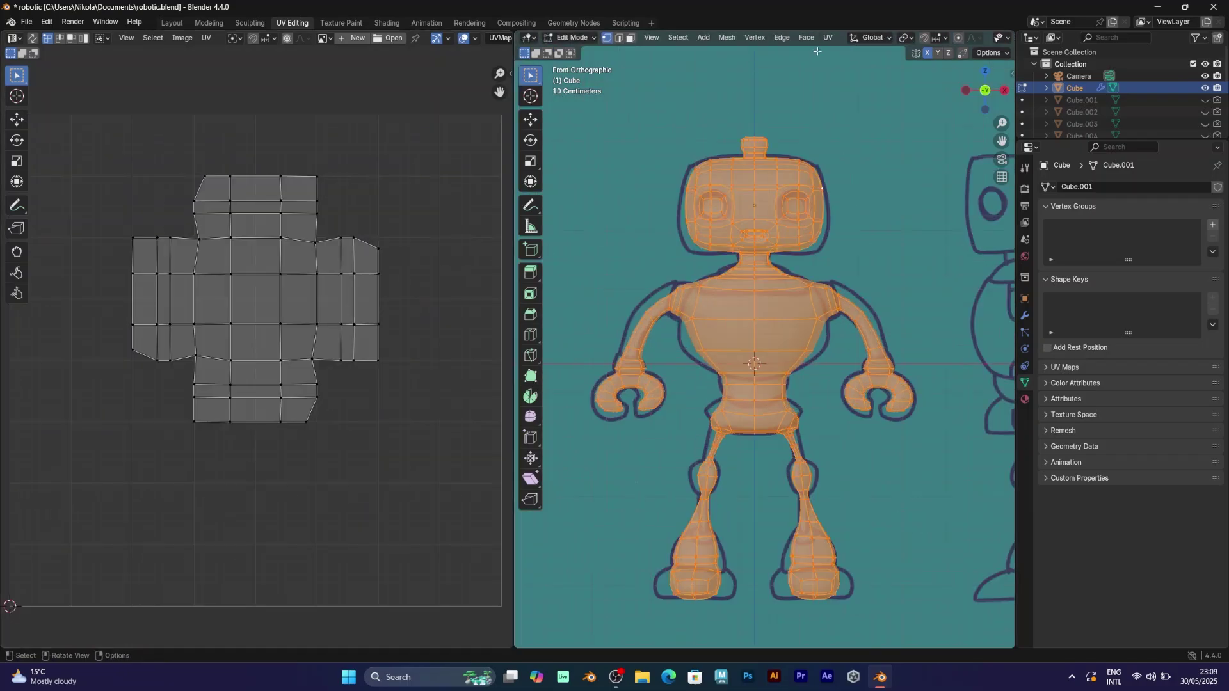
Step: Unwrap the robot mesh with the Angle Based method and select the area around one eye to inspect its UVs
{"action": "left_click", "coordinate": [829, 38]}
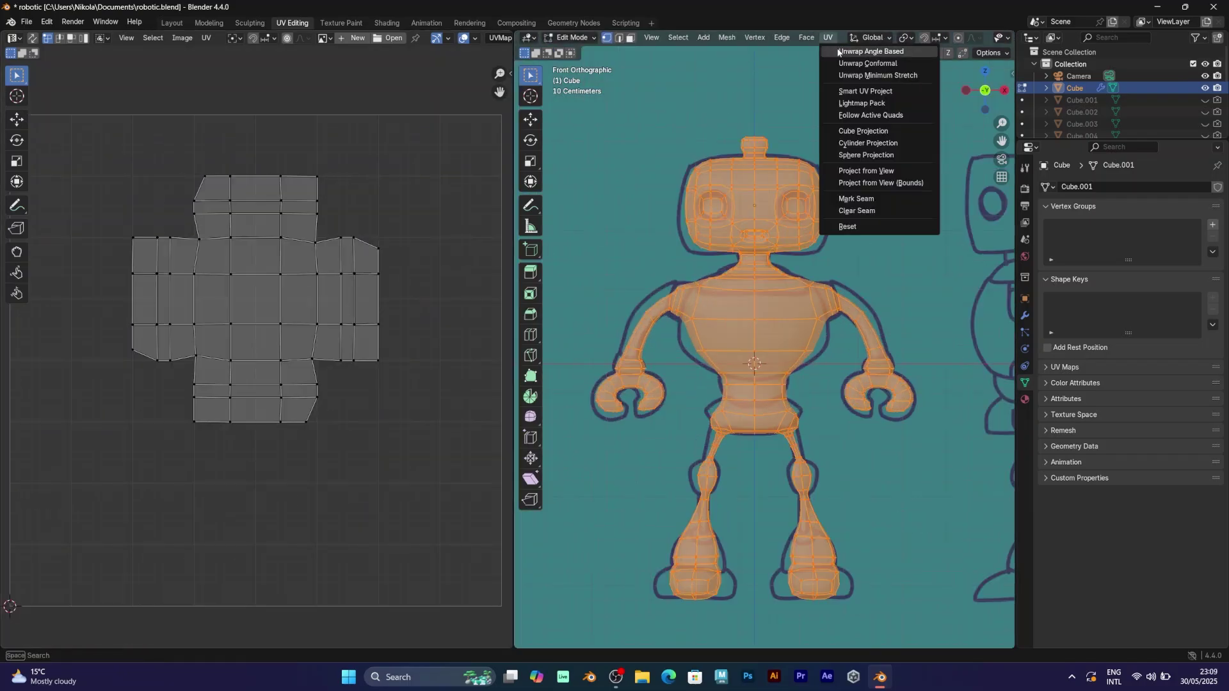
{"action": "left_click", "coordinate": [840, 52]}
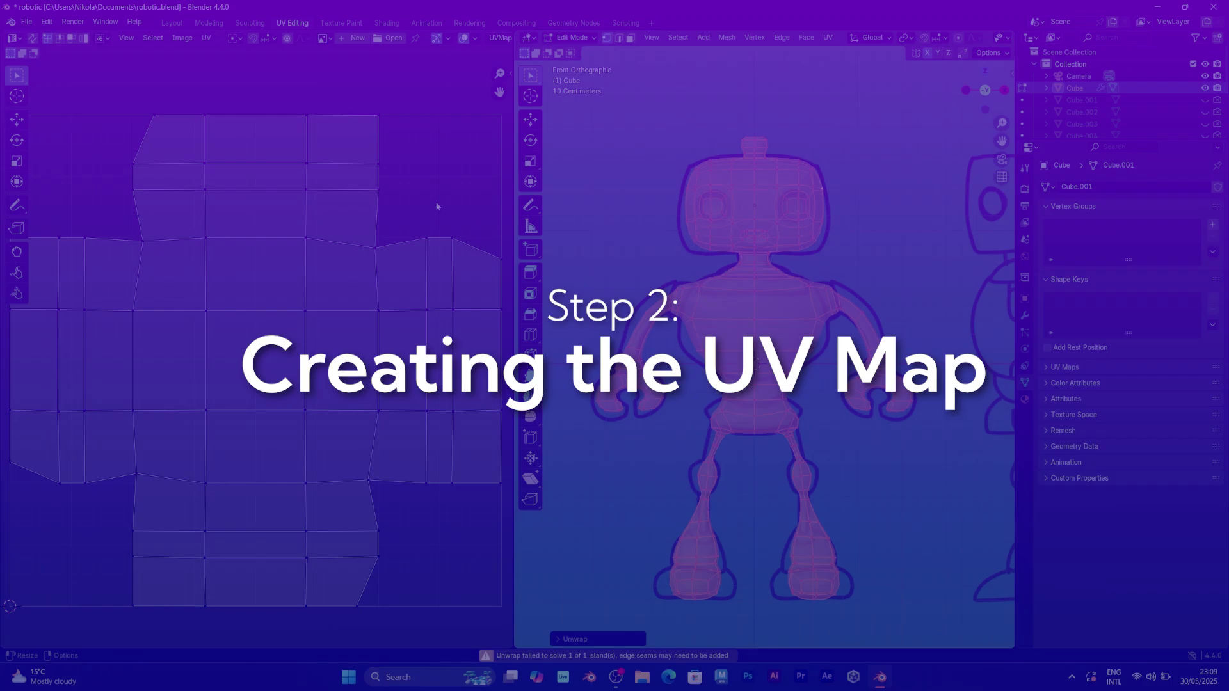
{"action": "scroll", "coordinate": [406, 207], "scroll_direction": "down", "scroll_amount": 1}
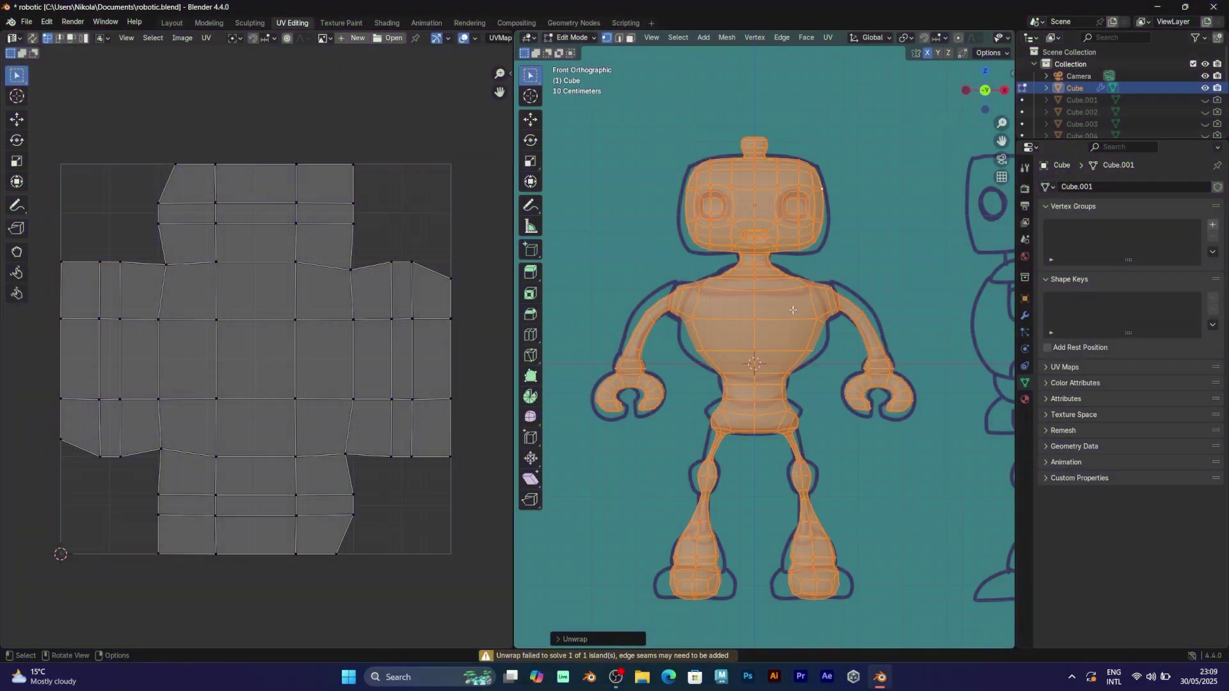
{"action": "left_click_drag", "start_coordinate": [776, 232], "coordinate": [772, 234]}
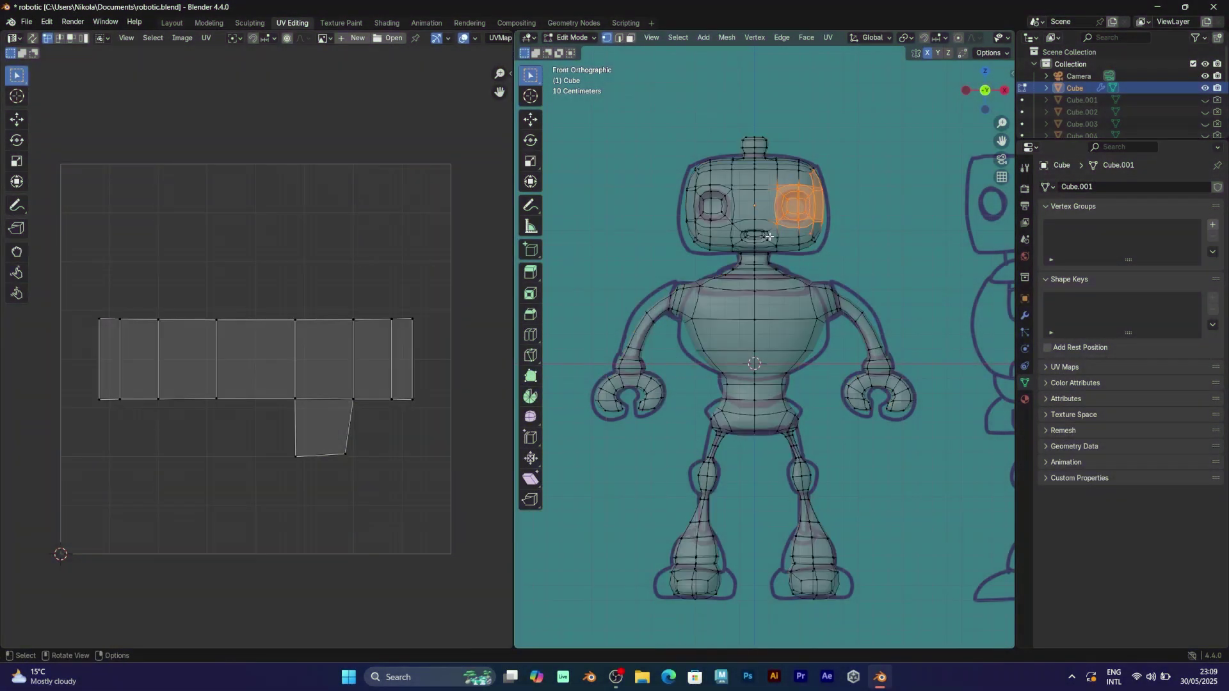
{"action": "left_click", "coordinate": [852, 246]}
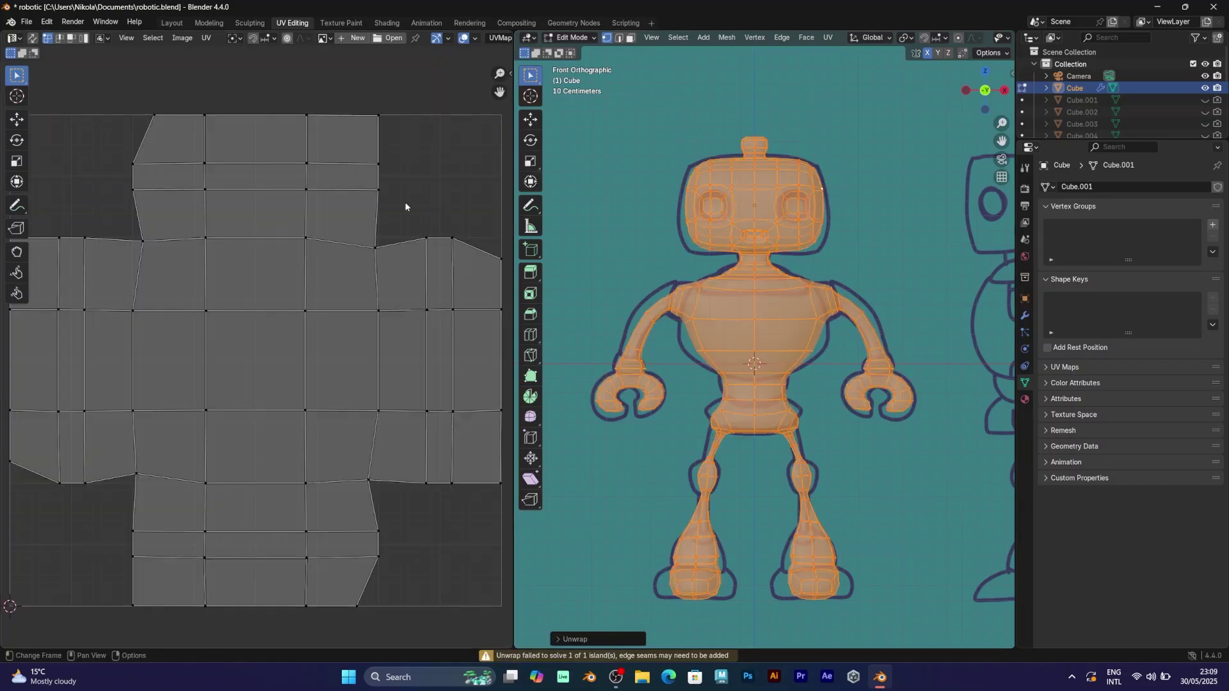
{"action": "scroll", "coordinate": [405, 206], "scroll_direction": "down", "scroll_amount": 1}
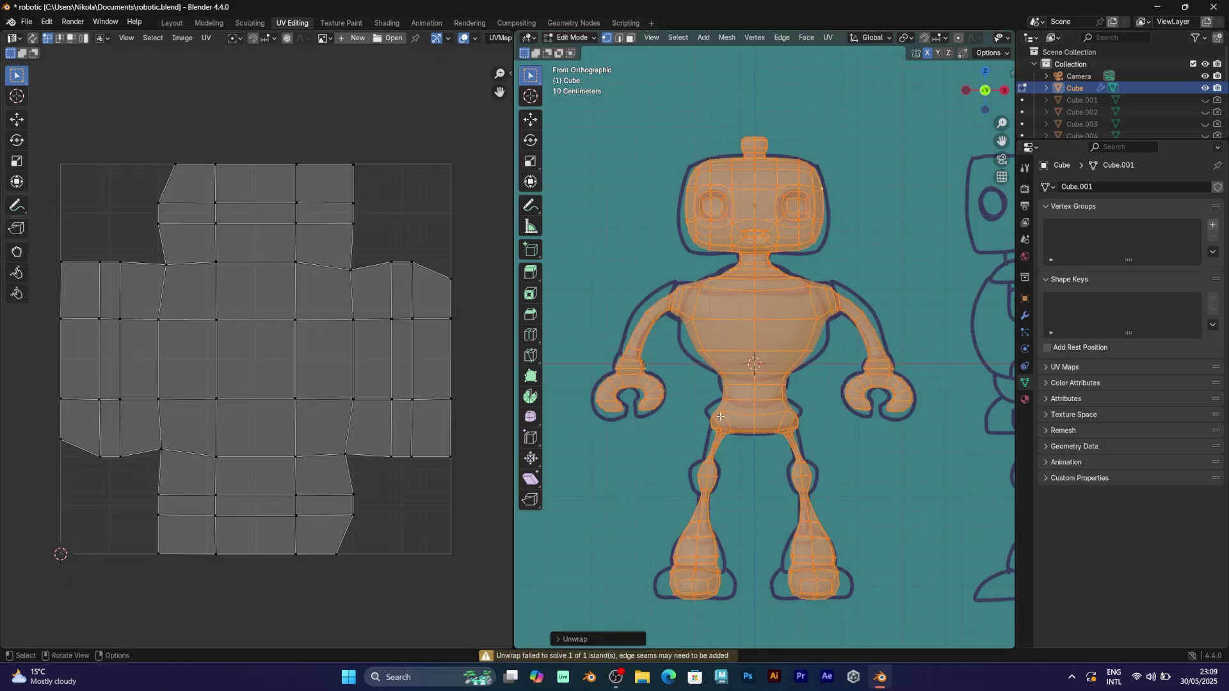
Step: Try unwrapping the whole robot mesh with the Minimum Stretch method
{"action": "left_click", "coordinate": [827, 37]}
{"action": "left_click", "coordinate": [827, 39]}
{"action": "left_click", "coordinate": [826, 38]}
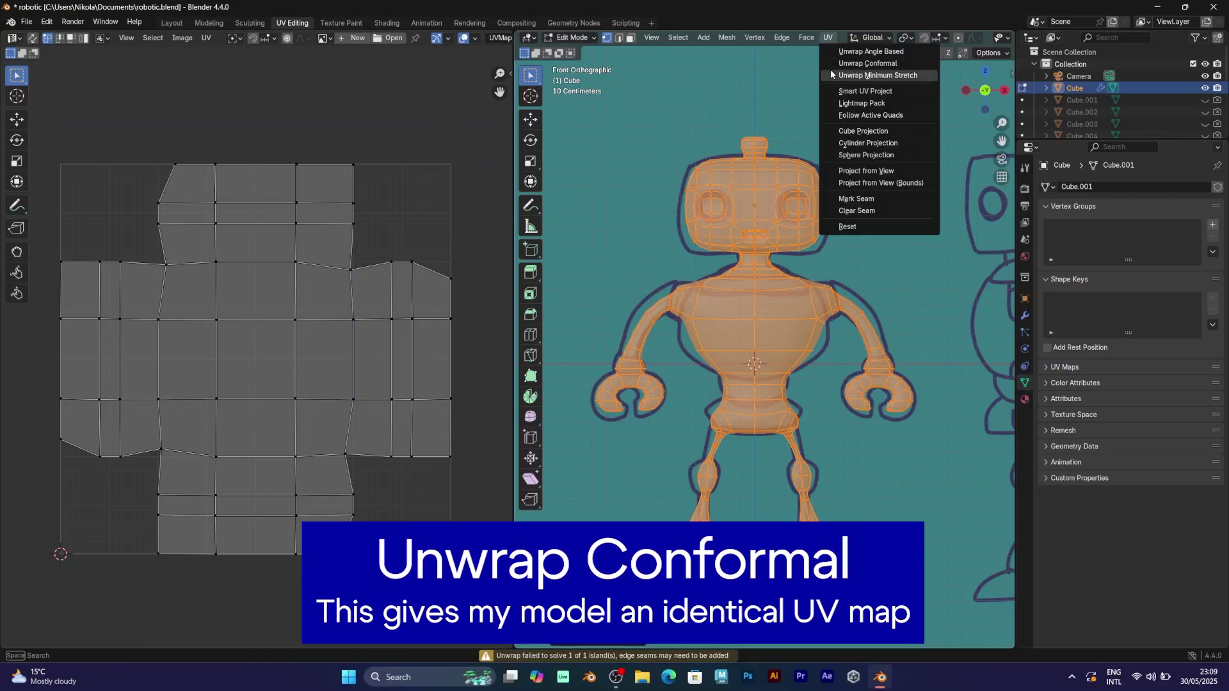
{"action": "left_click", "coordinate": [830, 72]}
Step: Unwrap the whole robot with Smart UV Project, using a 66° angle limit, Scaled margin method and Axis-aligned (Vertical) rotation
{"action": "left_click", "coordinate": [827, 37]}
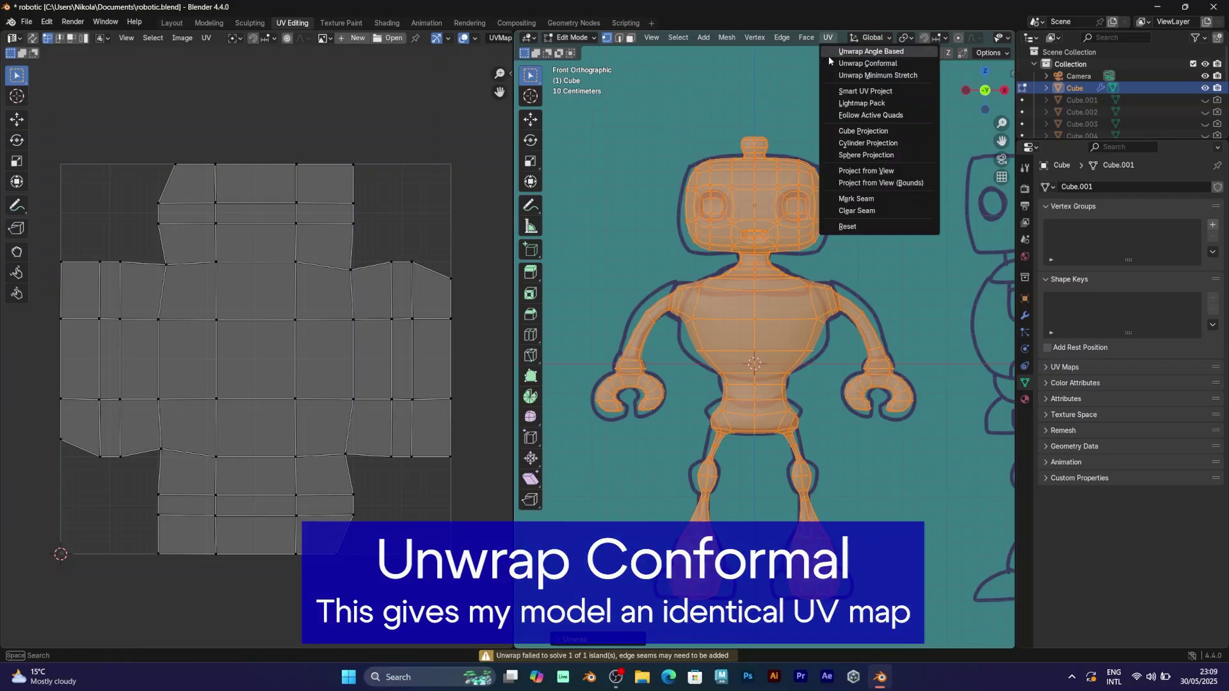
{"action": "left_click", "coordinate": [847, 91]}
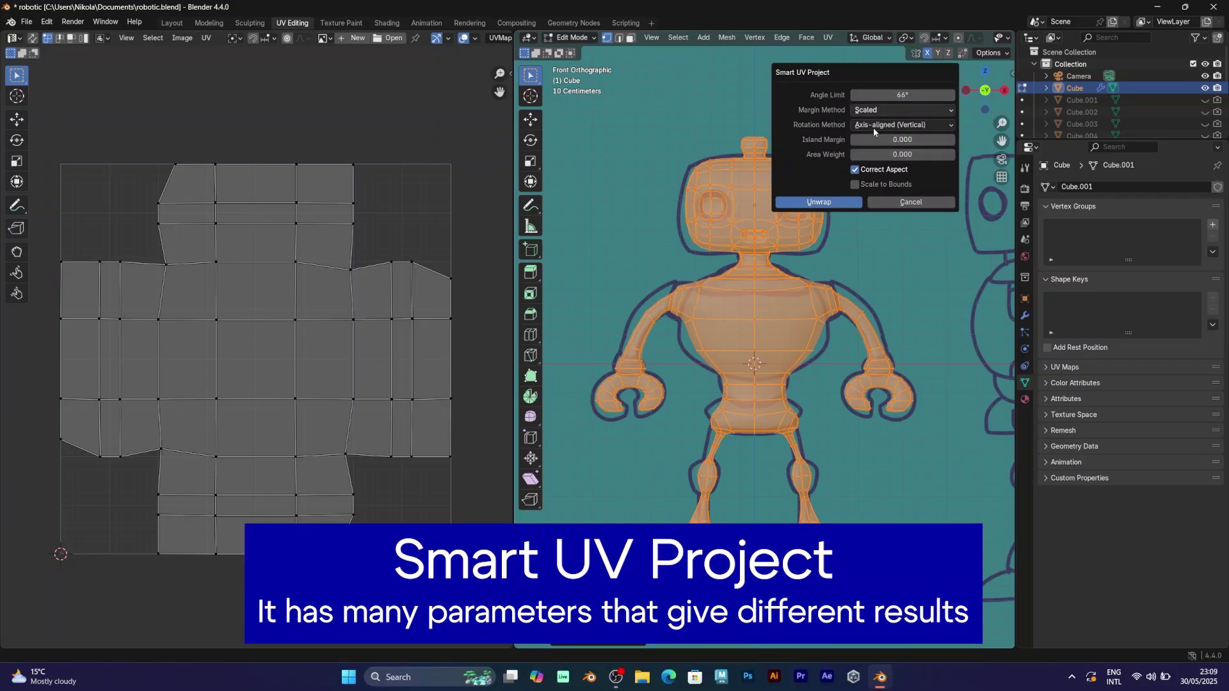
{"action": "left_click", "coordinate": [837, 203]}
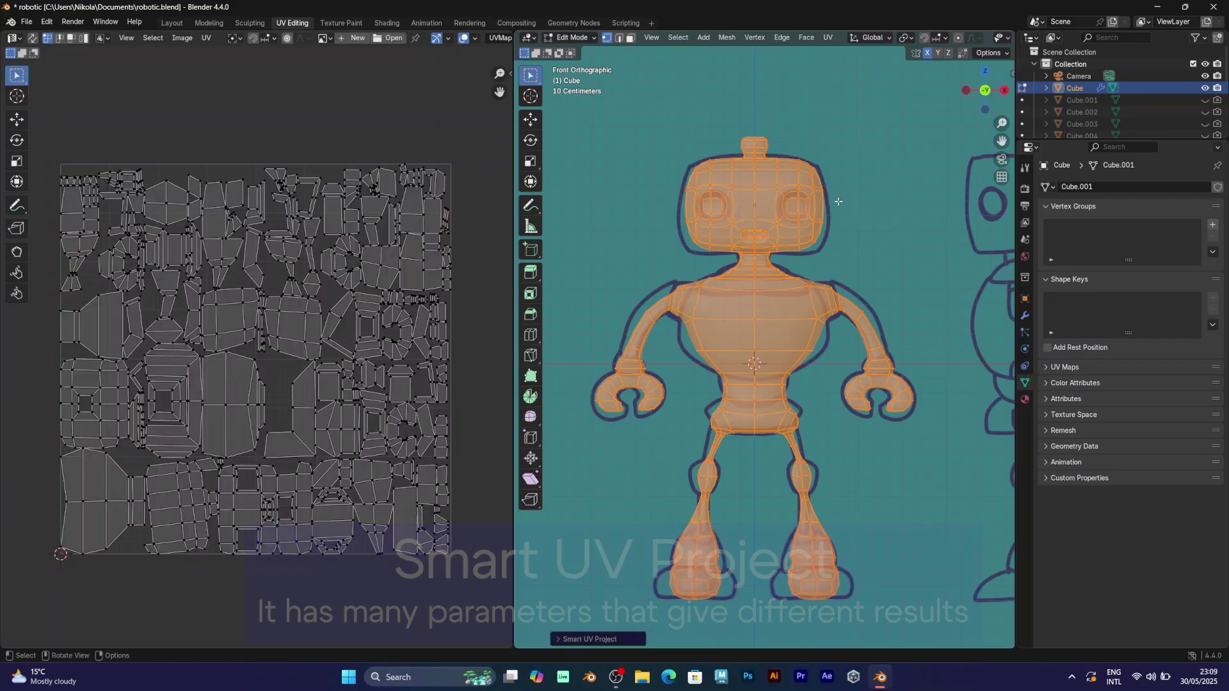
Step: Try the Axis-aligned rotation method in the Smart UV Project settings and vary the island margin
{"action": "left_click", "coordinate": [563, 638]}
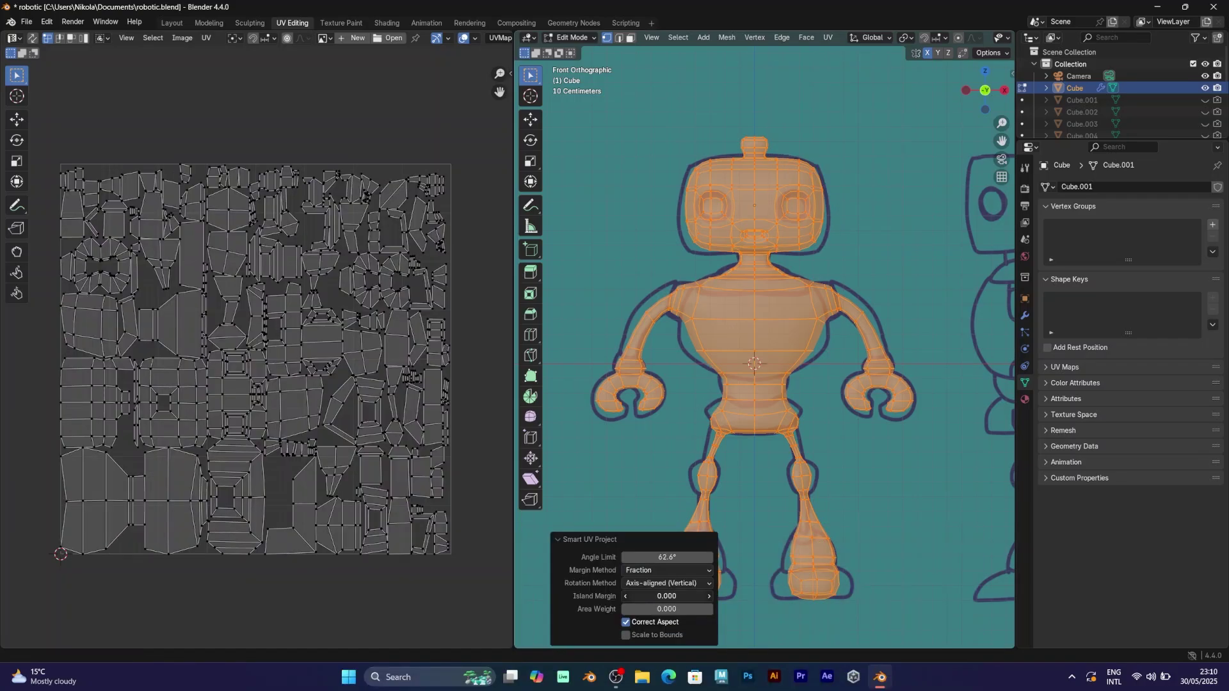
{"action": "left_click", "coordinate": [648, 583]}
{"action": "left_click", "coordinate": [652, 586]}
{"action": "left_click", "coordinate": [655, 584]}
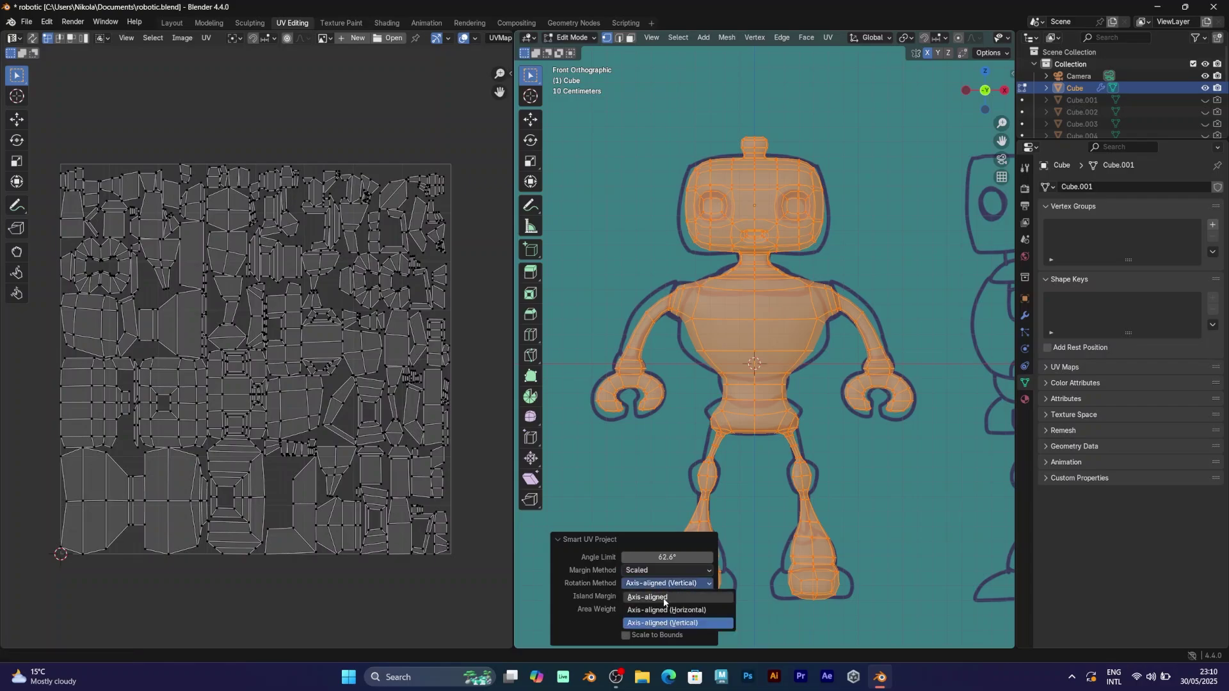
{"action": "left_click", "coordinate": [664, 598]}
{"action": "left_click_drag", "start_coordinate": [666, 596], "coordinate": [691, 595]}
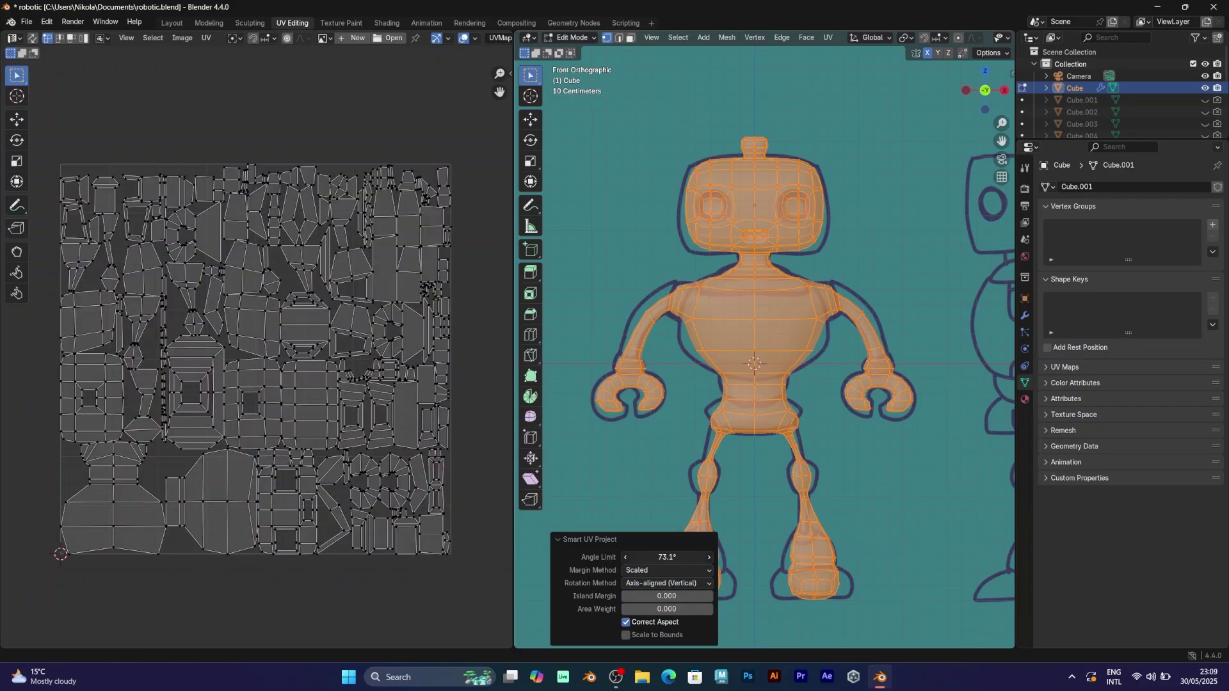
Step: Configure Smart UV Project with a 62.6° angle limit, the Add margin method and an island margin of 0.000
{"action": "left_click_drag", "start_coordinate": [666, 557], "coordinate": [639, 557]}
{"action": "left_click", "coordinate": [646, 571]}
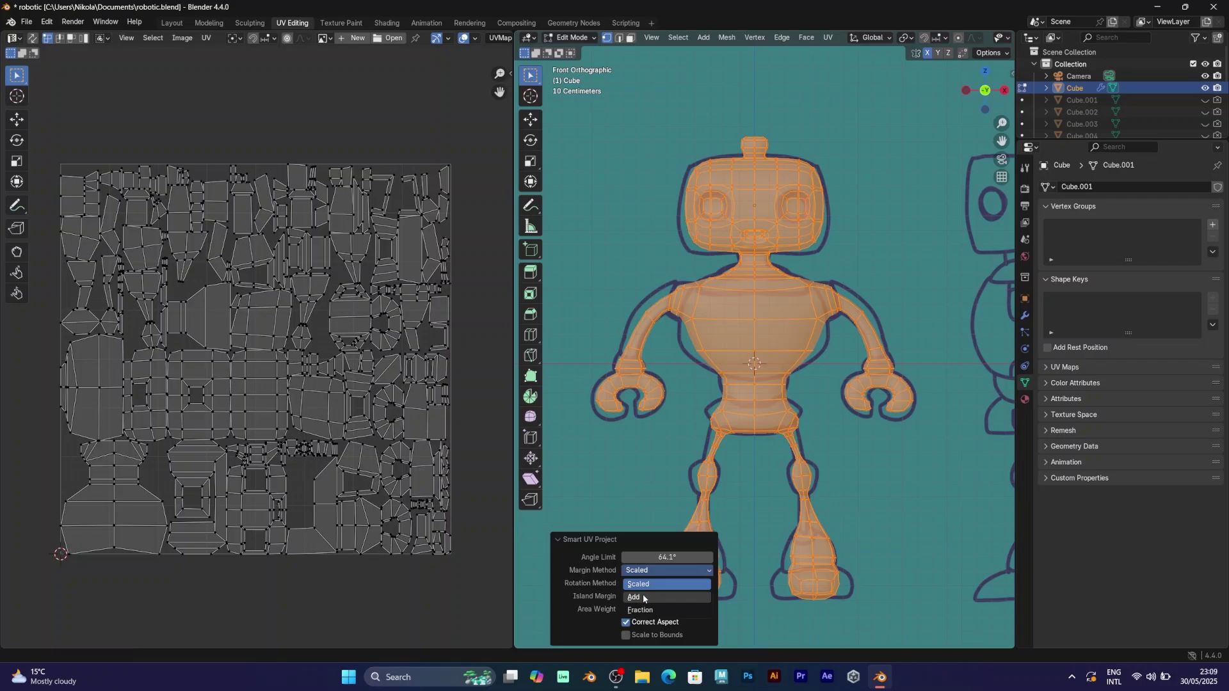
{"action": "left_click", "coordinate": [645, 597]}
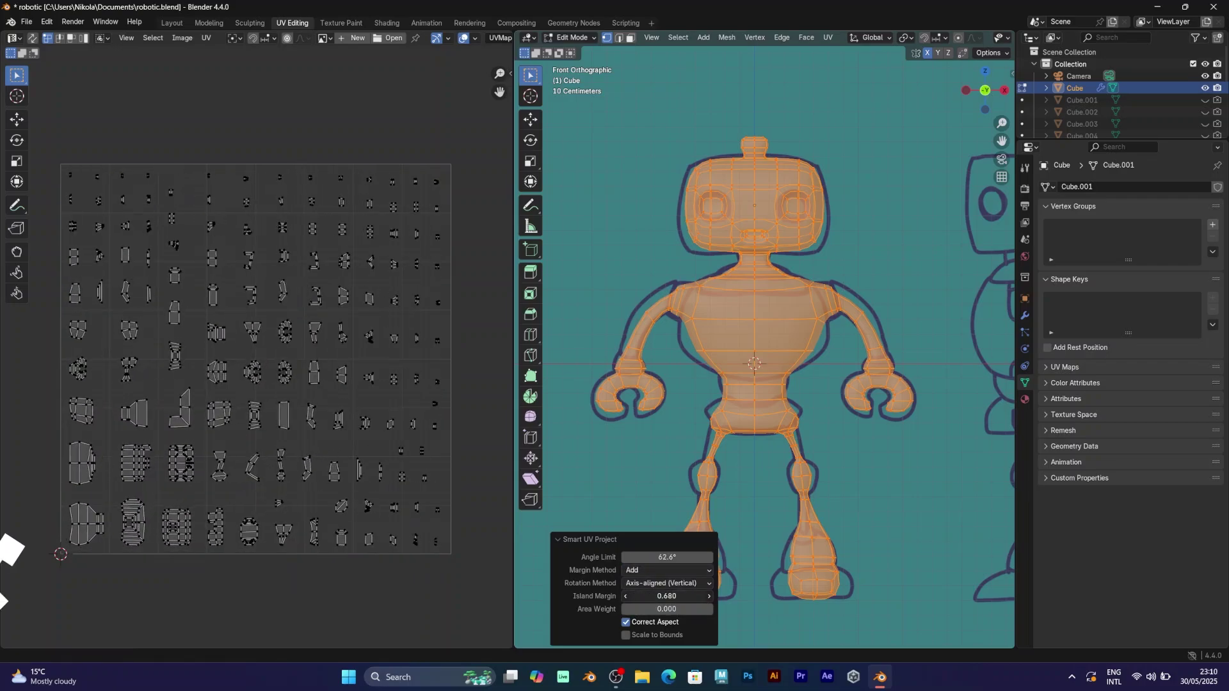
{"action": "left_click_drag", "start_coordinate": [666, 596], "coordinate": [448, 596]}
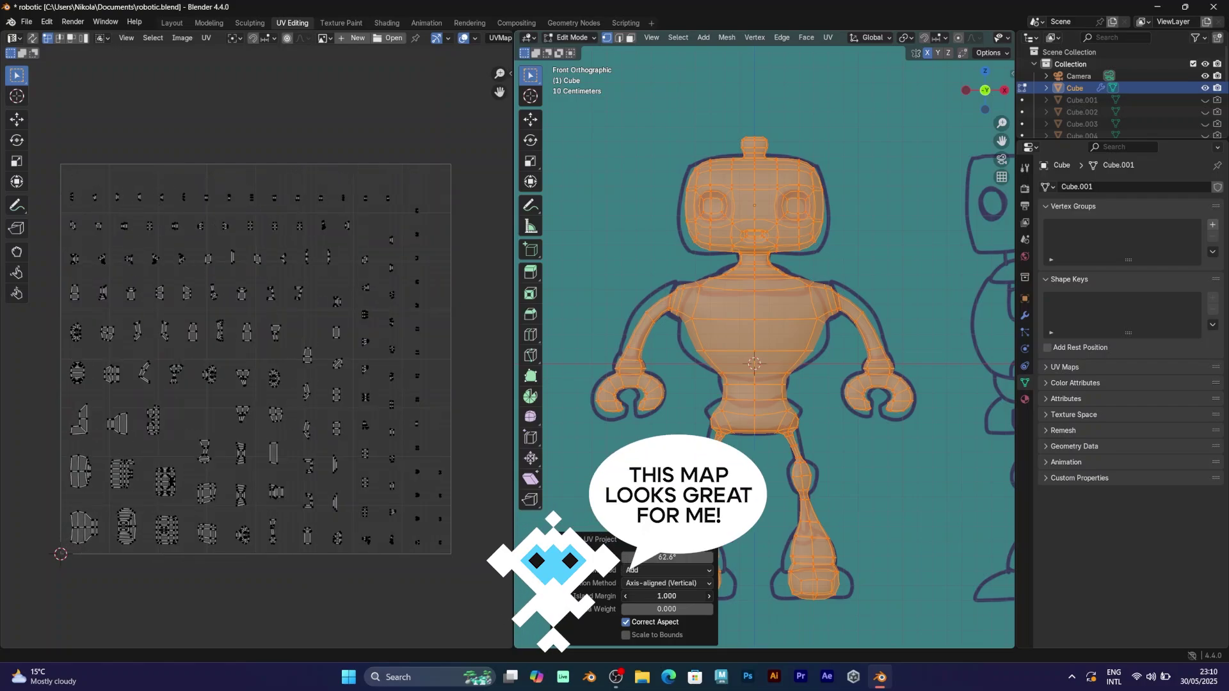
{"action": "left_click_drag", "start_coordinate": [666, 596], "coordinate": [339, 596]}
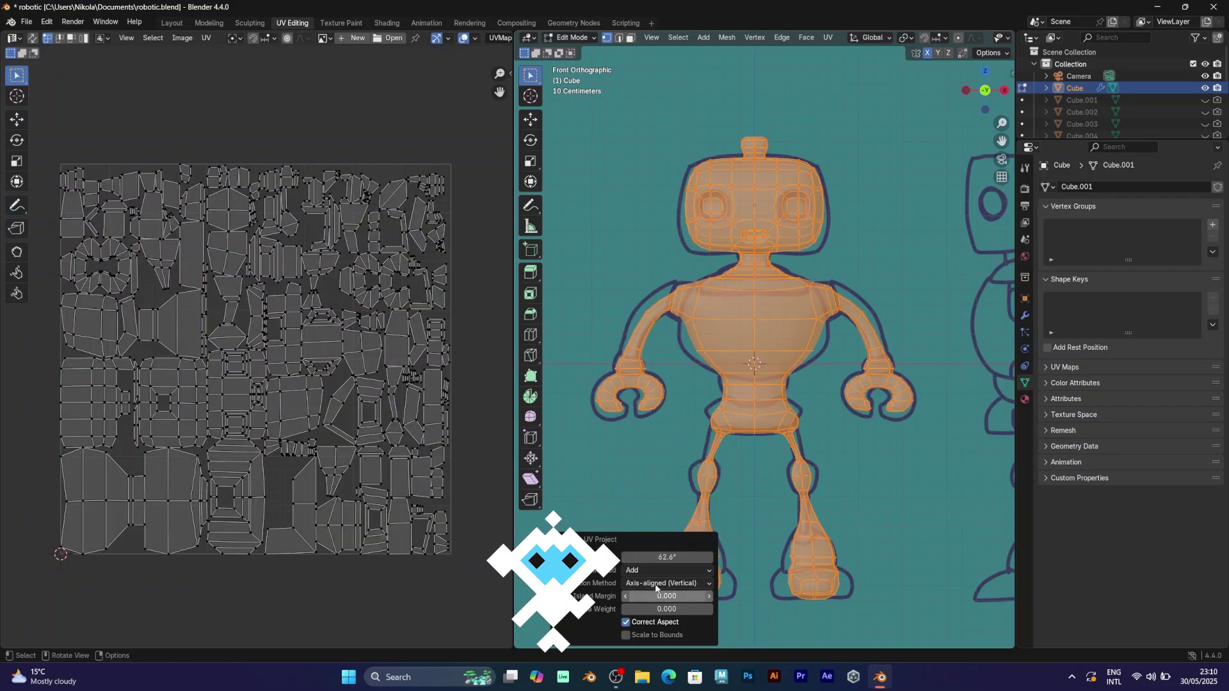
Step: Try the Fraction margin method for the Smart UV Project unwrap, and return the margin method to Scaled
{"action": "left_click", "coordinate": [651, 571]}
{"action": "left_click", "coordinate": [644, 608]}
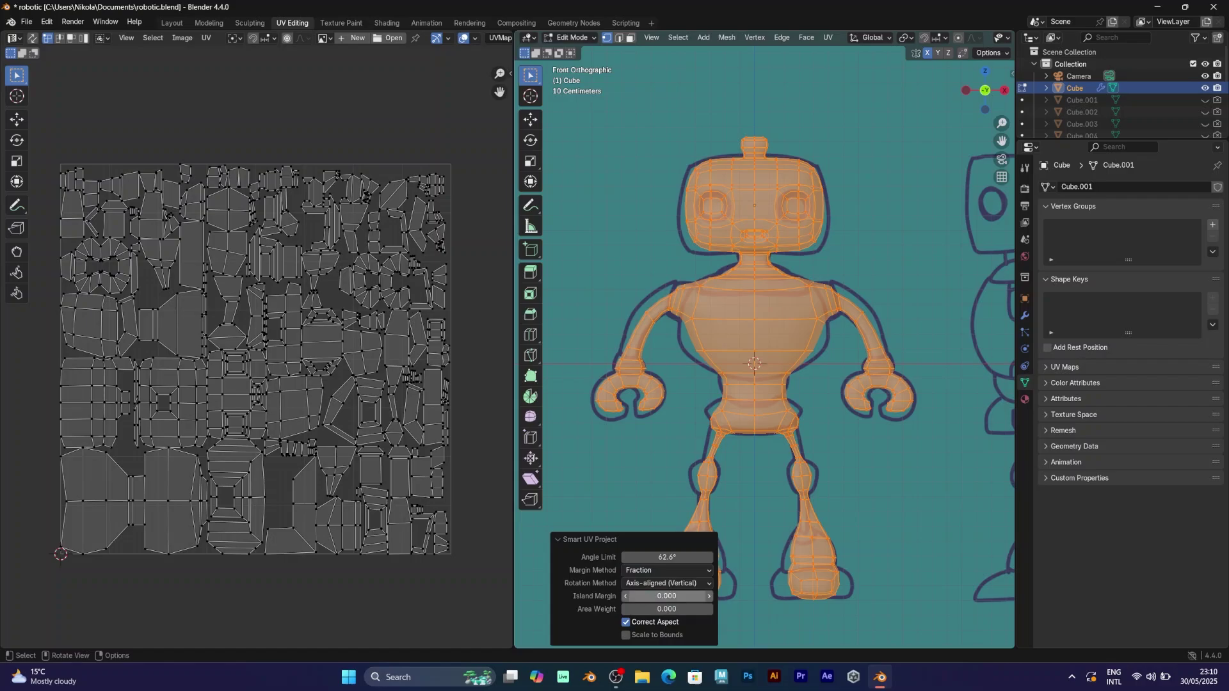
{"action": "mouse_move", "coordinate": [667, 596]}
{"action": "left_mouse_down"}
{"action": "mouse_move", "coordinate": [701, 595]}
{"action": "mouse_move", "coordinate": [650, 595]}
{"action": "left_mouse_up"}
{"action": "left_click", "coordinate": [645, 570]}
{"action": "left_click", "coordinate": [645, 583]}
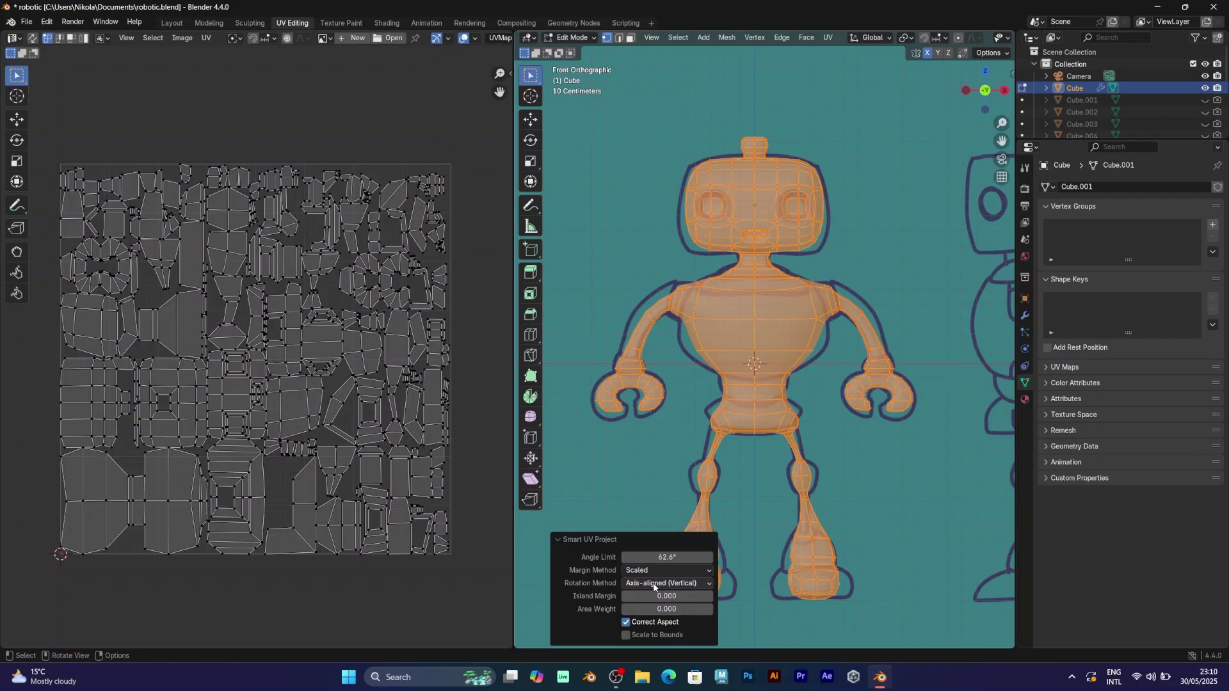
Step: Try the Axis-aligned rotation method for the Smart UV Project unwrap and adjust the island margin
{"action": "left_click", "coordinate": [667, 583]}
{"action": "left_click", "coordinate": [665, 599]}
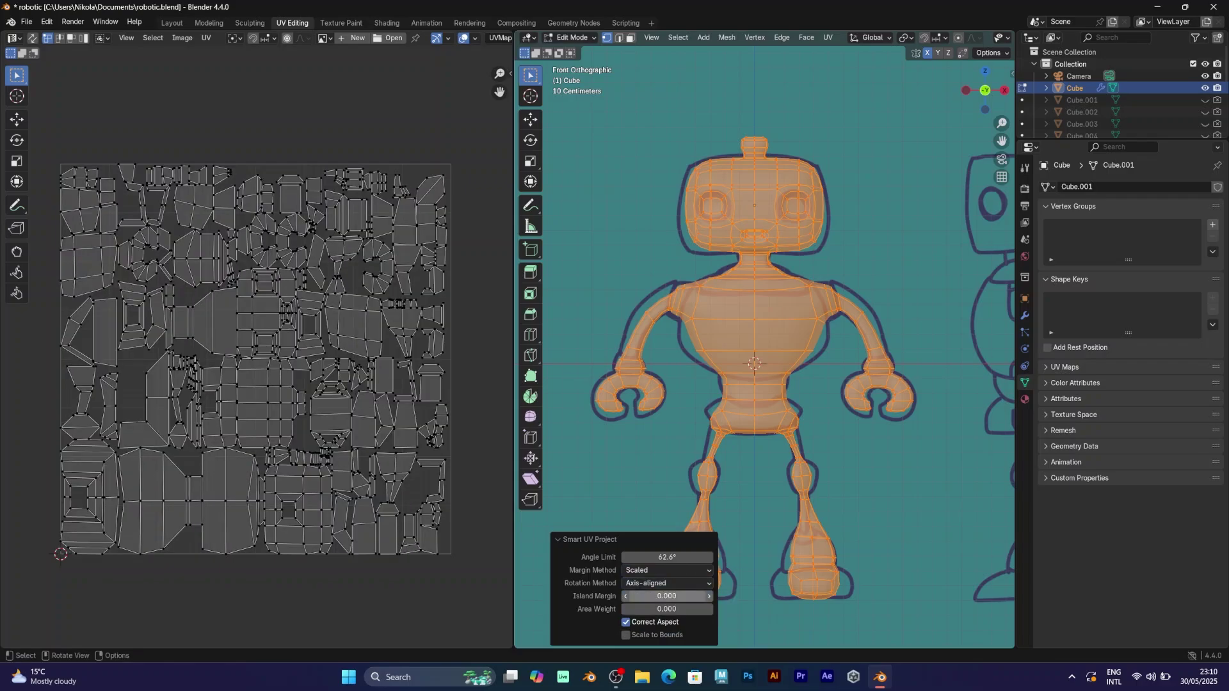
{"action": "mouse_move", "coordinate": [666, 596]}
{"action": "left_mouse_down"}
{"action": "mouse_move", "coordinate": [699, 596]}
{"action": "mouse_move", "coordinate": [652, 596]}
{"action": "left_mouse_up"}
Step: Undo the last Smart UV Project adjustment and unwrap the whole robot with Cube Projection
{"action": "key", "text": "ctrl+z"}
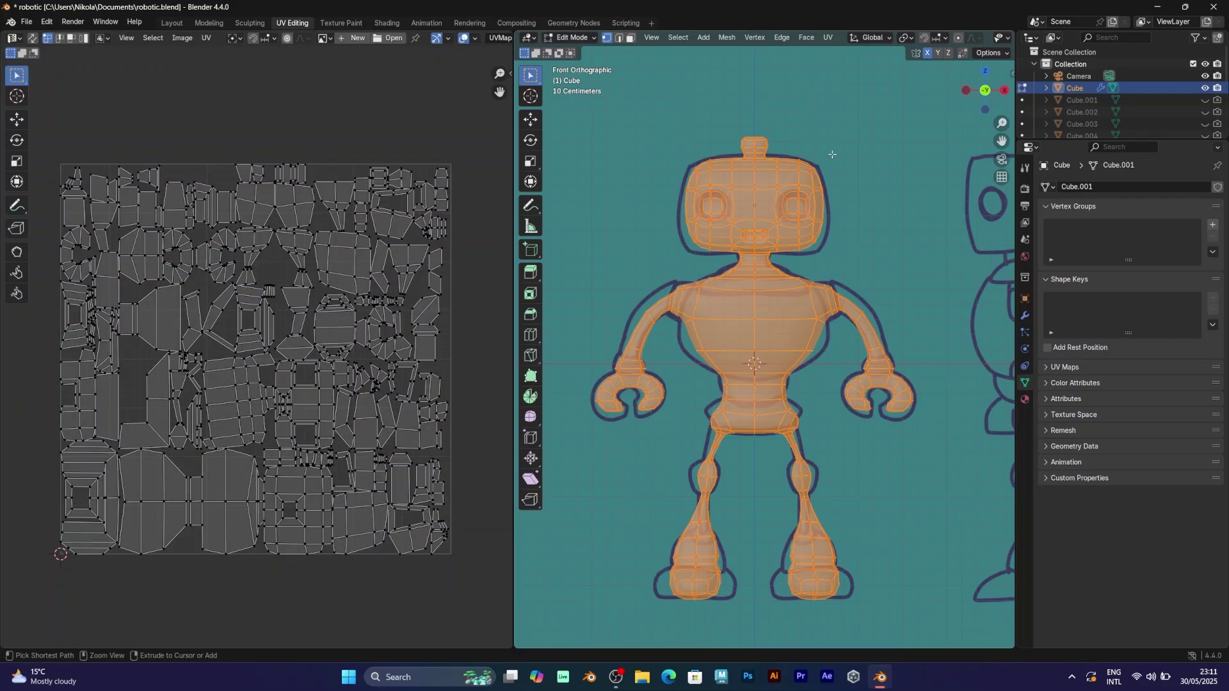
{"action": "left_click", "coordinate": [828, 39]}
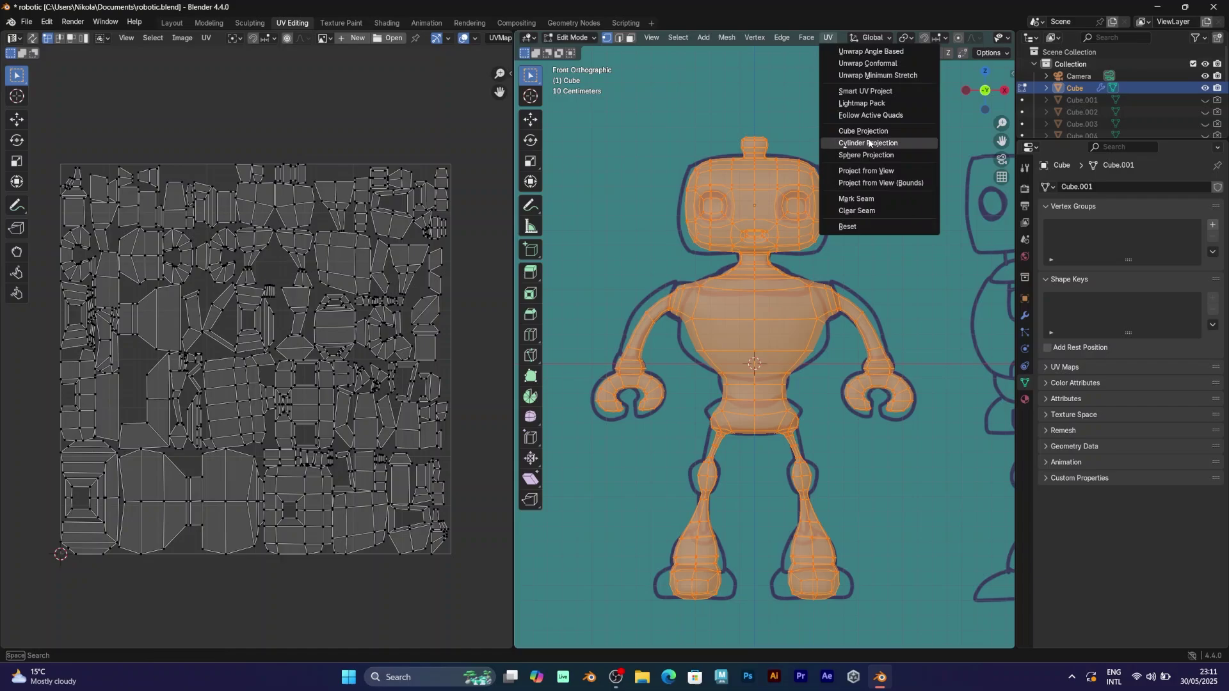
{"action": "left_click", "coordinate": [864, 131]}
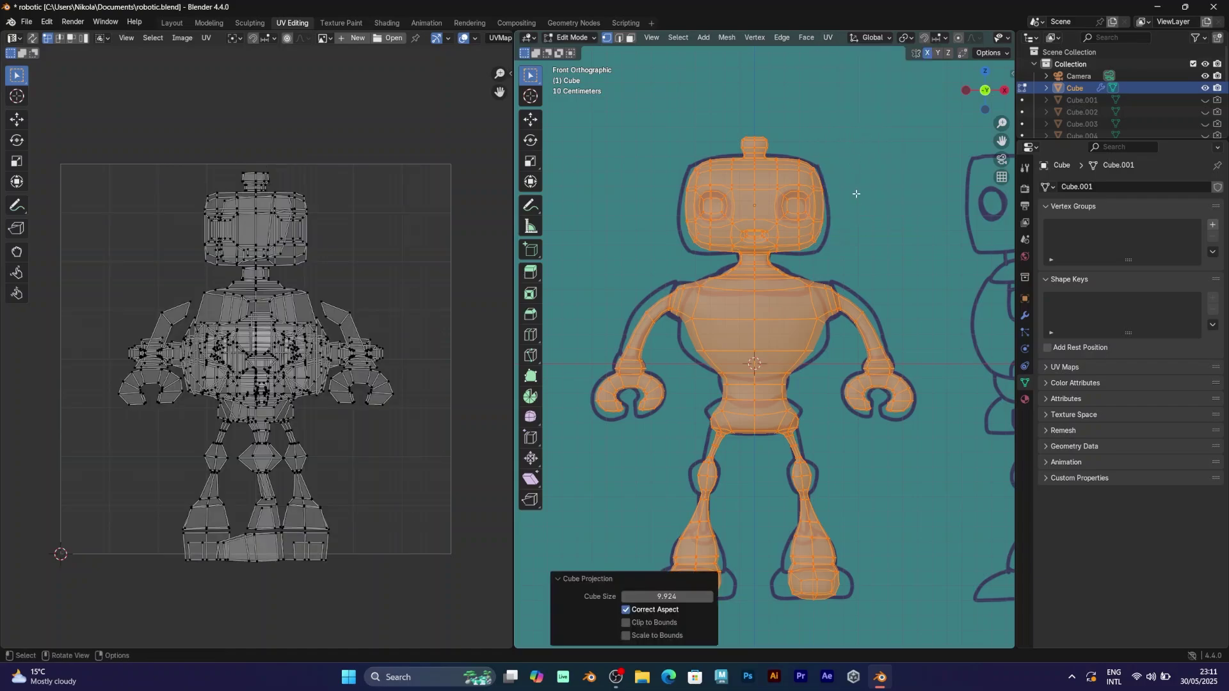
Step: Deselect the vertices along the robot's front from the head down to the pelvis, working in the right orthographic view
{"action": "left_click", "coordinate": [1004, 92]}
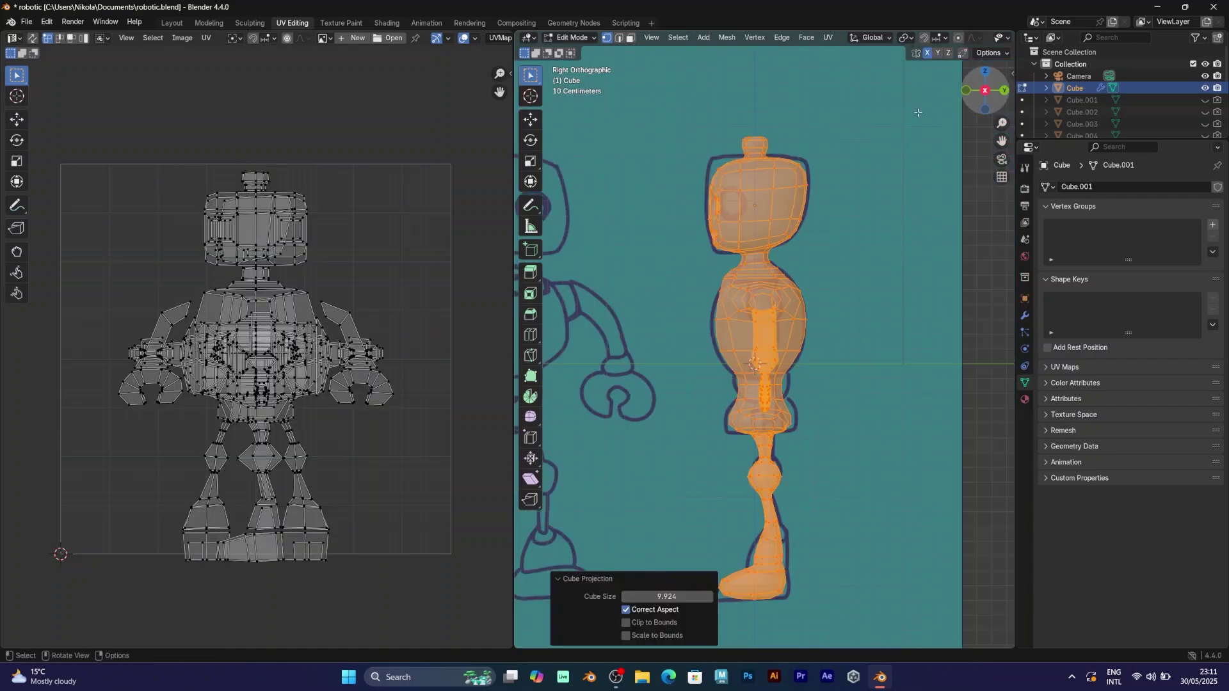
{"action": "left_click_drag", "start_coordinate": [872, 615], "coordinate": [719, 98]}
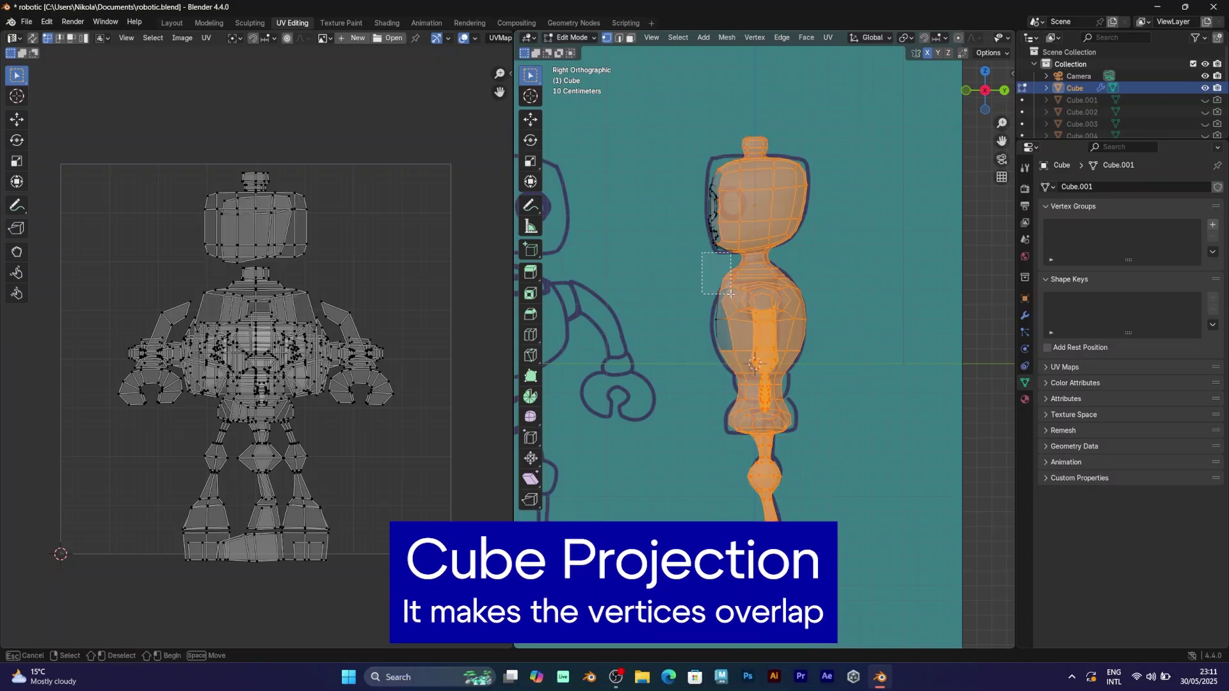
{"action": "left_click_drag", "start_coordinate": [730, 293], "coordinate": [730, 292]}
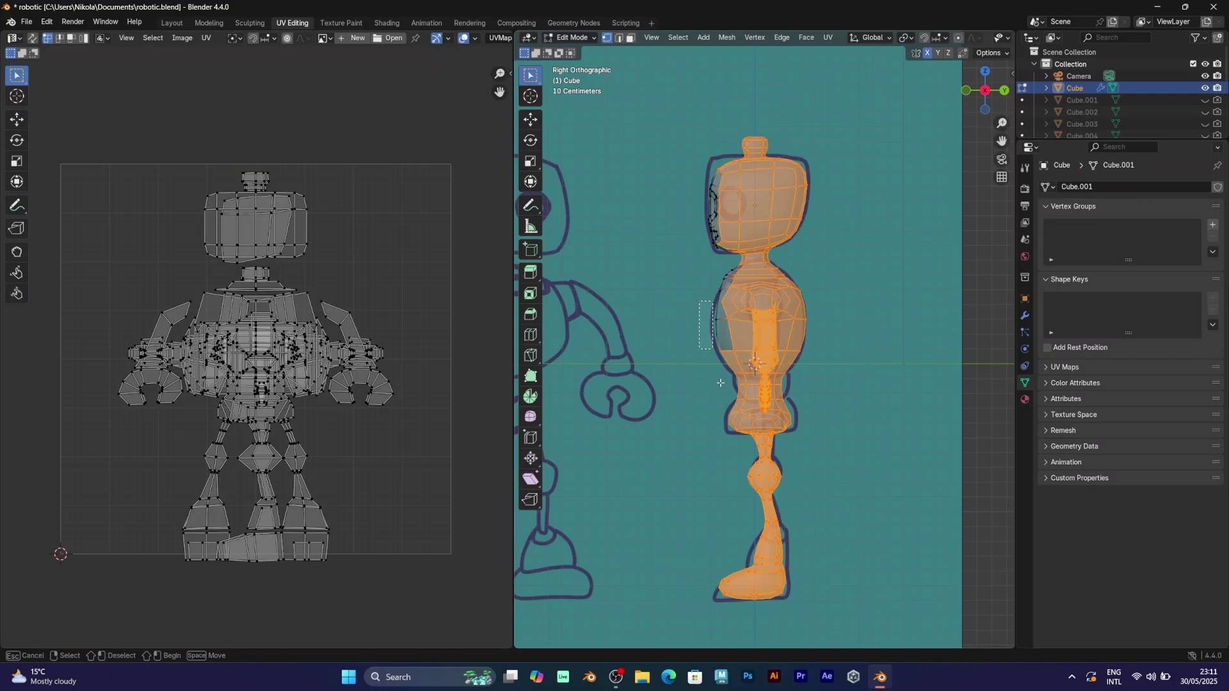
{"action": "left_click_drag", "start_coordinate": [721, 391], "coordinate": [721, 390]}
{"action": "left_click_drag", "start_coordinate": [736, 444], "coordinate": [736, 433]}
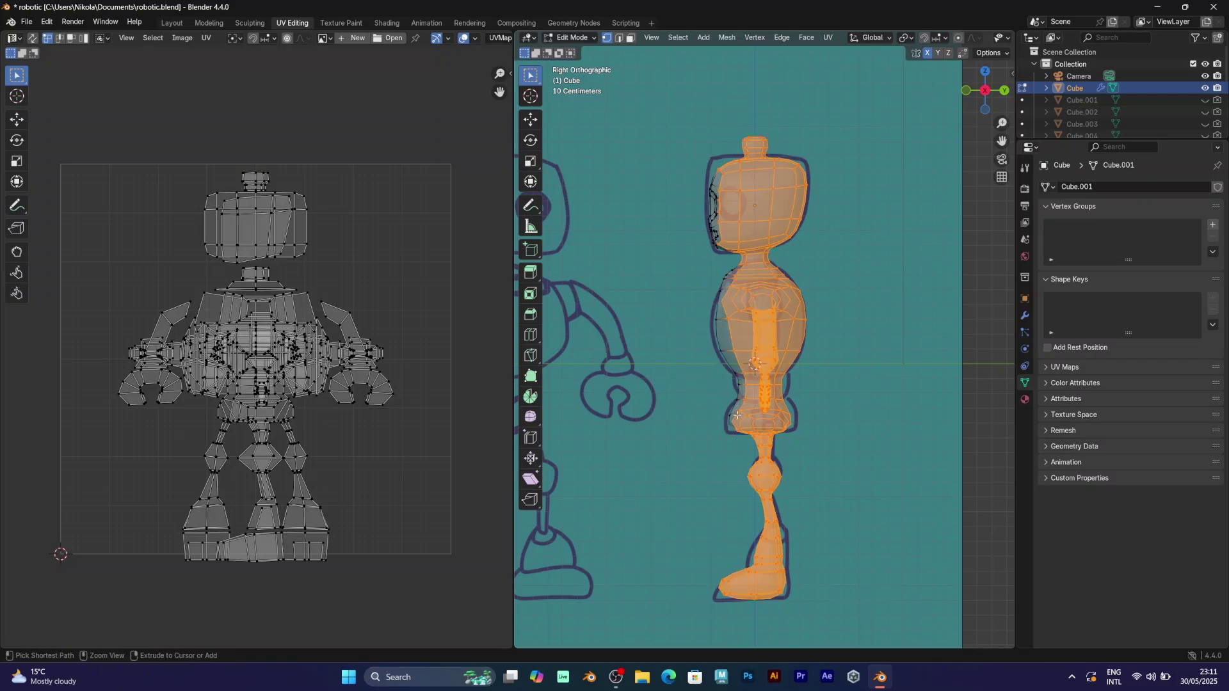
{"action": "middle_click_drag", "start_coordinate": [724, 406], "coordinate": [807, 421]}
Step: Apply Cube Projection to the robot mesh again and compare its selection in the side and front views
{"action": "left_click", "coordinate": [828, 37]}
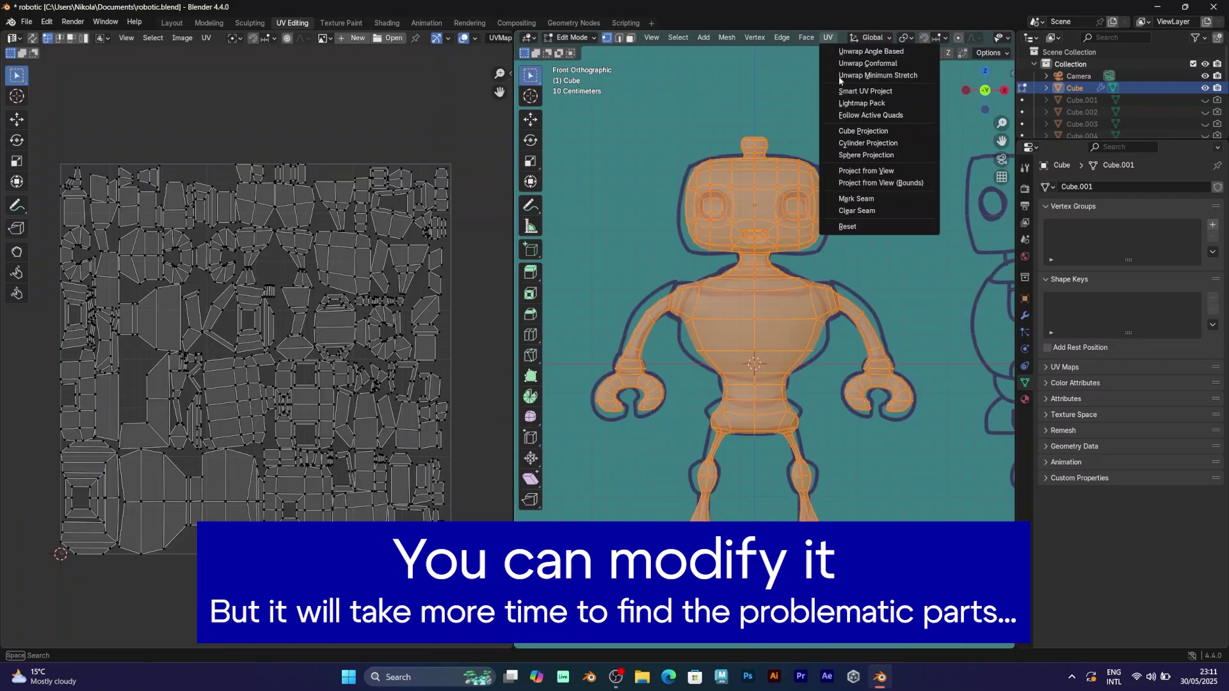
{"action": "left_click", "coordinate": [863, 132]}
{"action": "key", "text": "KP_3"}
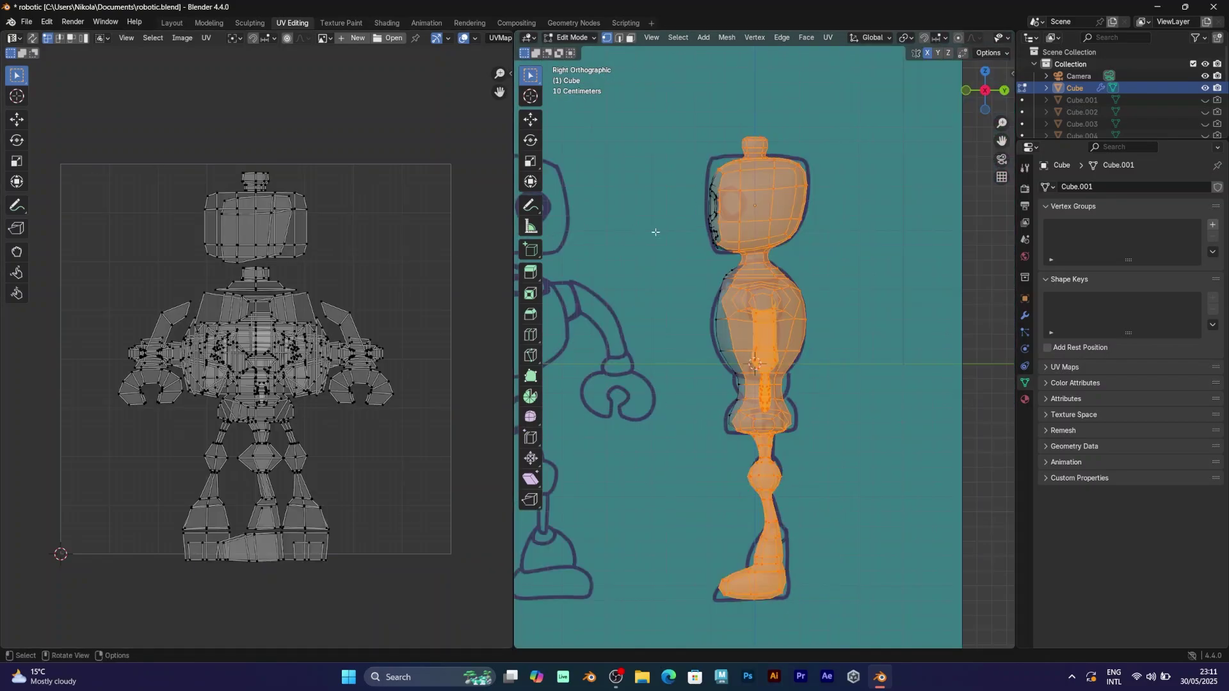
{"action": "left_click", "coordinate": [966, 90]}
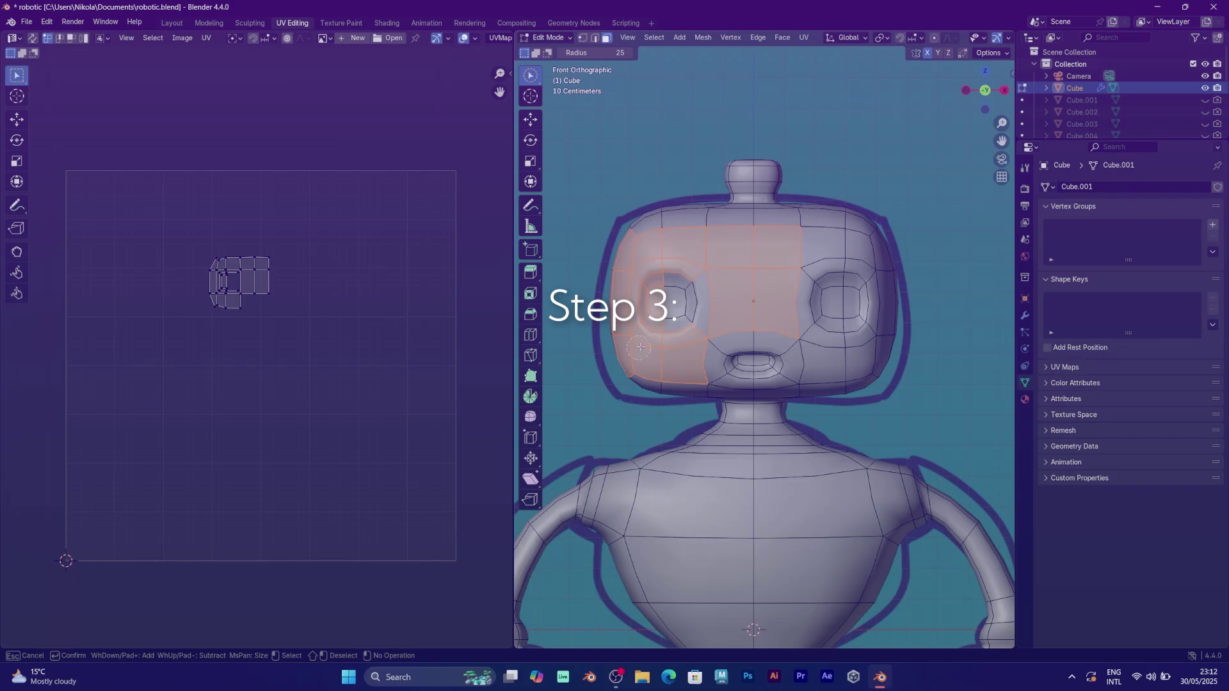
Step: Select the front faces of the robot's head, neck and torso down to the pelvis with the circle selection
{"action": "mouse_move", "coordinate": [679, 305]}
{"action": "left_mouse_down"}
{"action": "mouse_move", "coordinate": [794, 218]}
{"action": "mouse_move", "coordinate": [852, 361]}
{"action": "mouse_move", "coordinate": [880, 244]}
{"action": "left_mouse_up"}
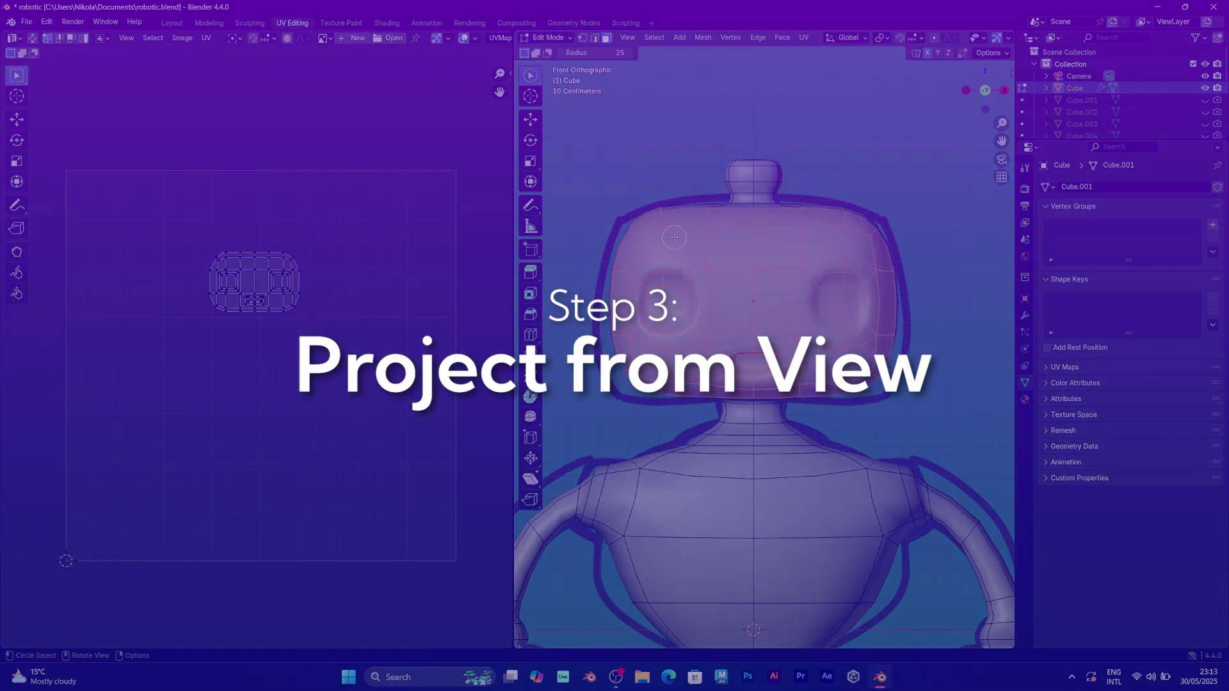
{"action": "mouse_move", "coordinate": [725, 211]}
{"action": "middle_mouse_down"}
{"action": "mouse_move", "coordinate": [813, 251]}
{"action": "mouse_move", "coordinate": [749, 250]}
{"action": "mouse_move", "coordinate": [736, 208]}
{"action": "middle_mouse_up"}
{"action": "scroll", "coordinate": [749, 250], "scroll_direction": "down", "scroll_amount": 2}
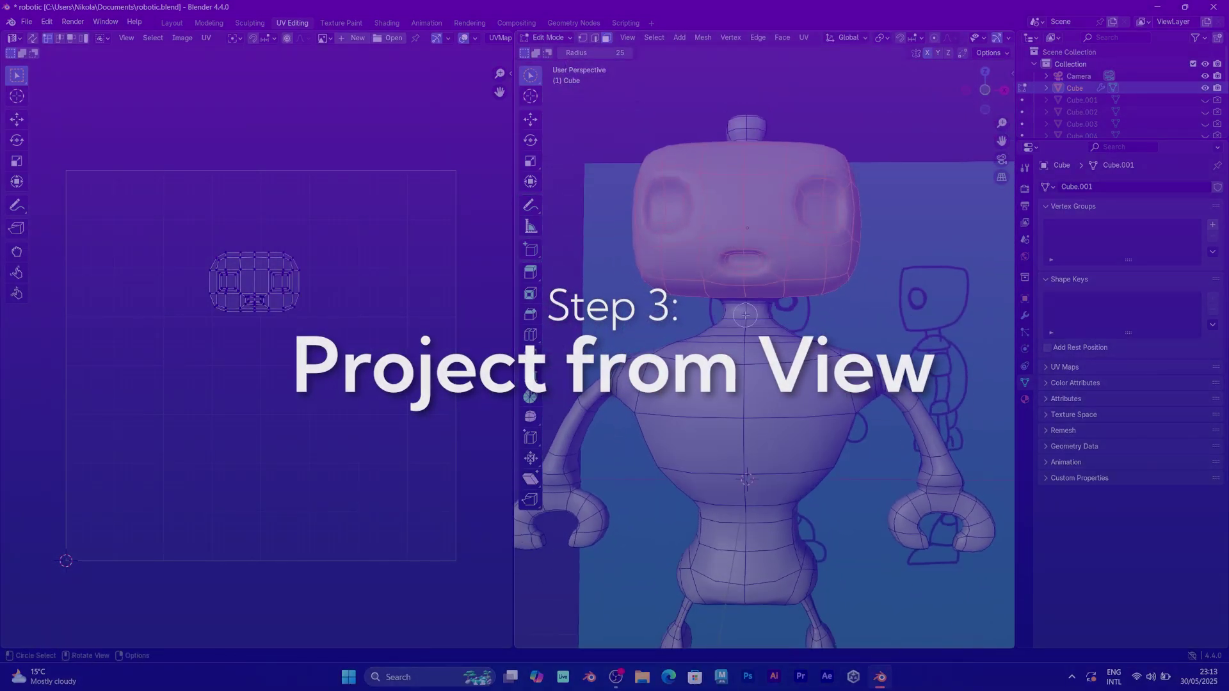
{"action": "left_click_drag", "start_coordinate": [745, 307], "coordinate": [745, 563]}
{"action": "middle_click_drag", "start_coordinate": [745, 563], "coordinate": [800, 254]}
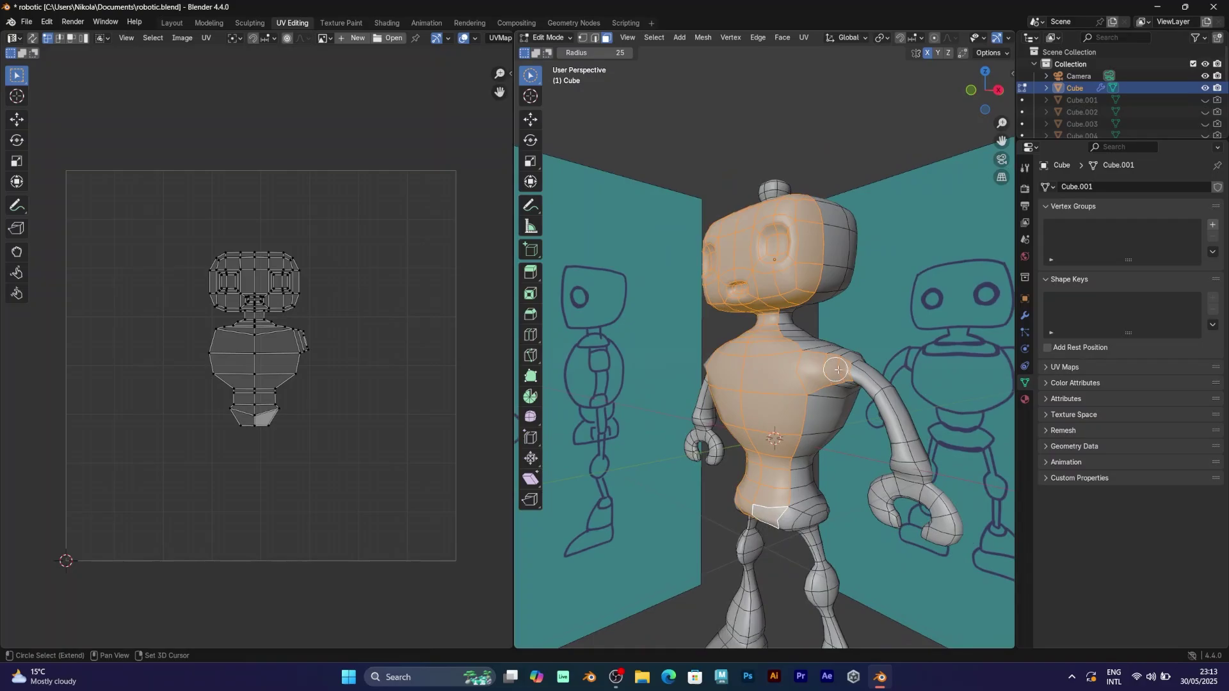
Step: Set the circle selection radius to 9 and add the front faces of the robot's left arm and left leg
{"action": "left_click_drag", "start_coordinate": [608, 53], "coordinate": [582, 52]}
{"action": "left_click_drag", "start_coordinate": [848, 371], "coordinate": [899, 452], "text": "shift"}
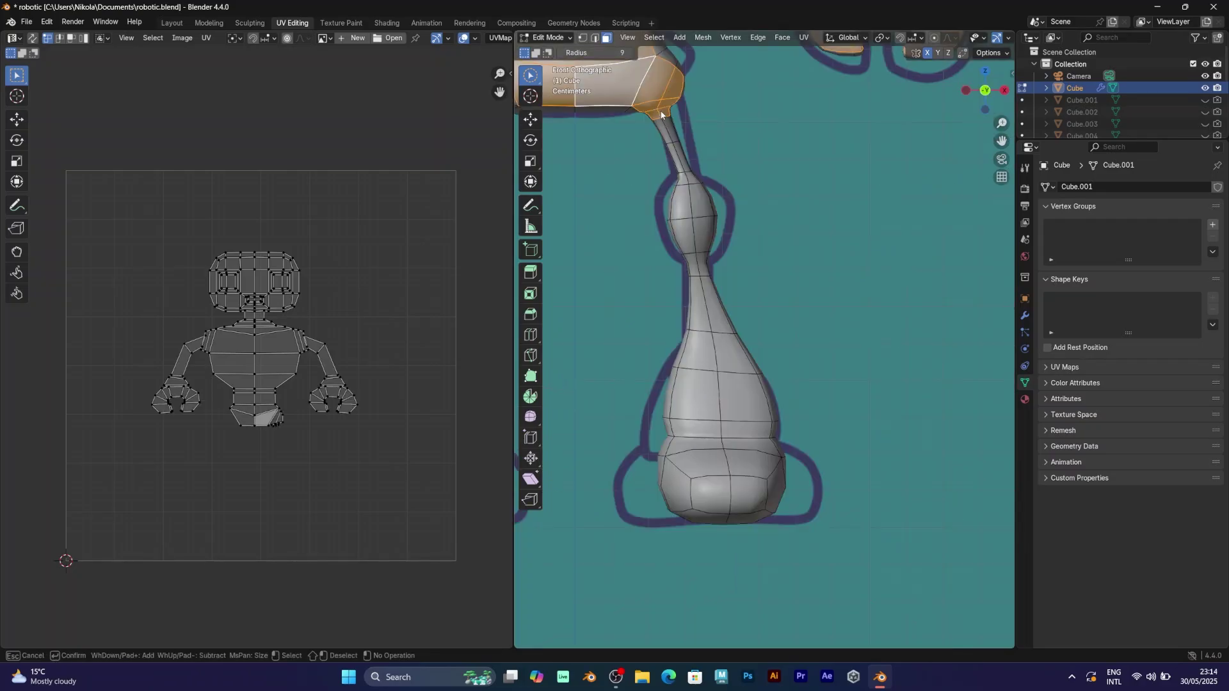
{"action": "mouse_move", "coordinate": [656, 116]}
{"action": "left_mouse_down", "text": "shift"}
{"action": "mouse_move", "coordinate": [687, 192]}
{"action": "mouse_move", "coordinate": [720, 419]}
{"action": "mouse_move", "coordinate": [749, 517]}
{"action": "left_mouse_up", "text": "shift"}
Step: Add the front faces of the robot's right hip and thigh down to the top of the knee to the selection
{"action": "scroll", "coordinate": [795, 324], "scroll_direction": "down", "scroll_amount": 2}
{"action": "middle_click_drag", "start_coordinate": [568, 155], "coordinate": [727, 172], "text": "shift"}
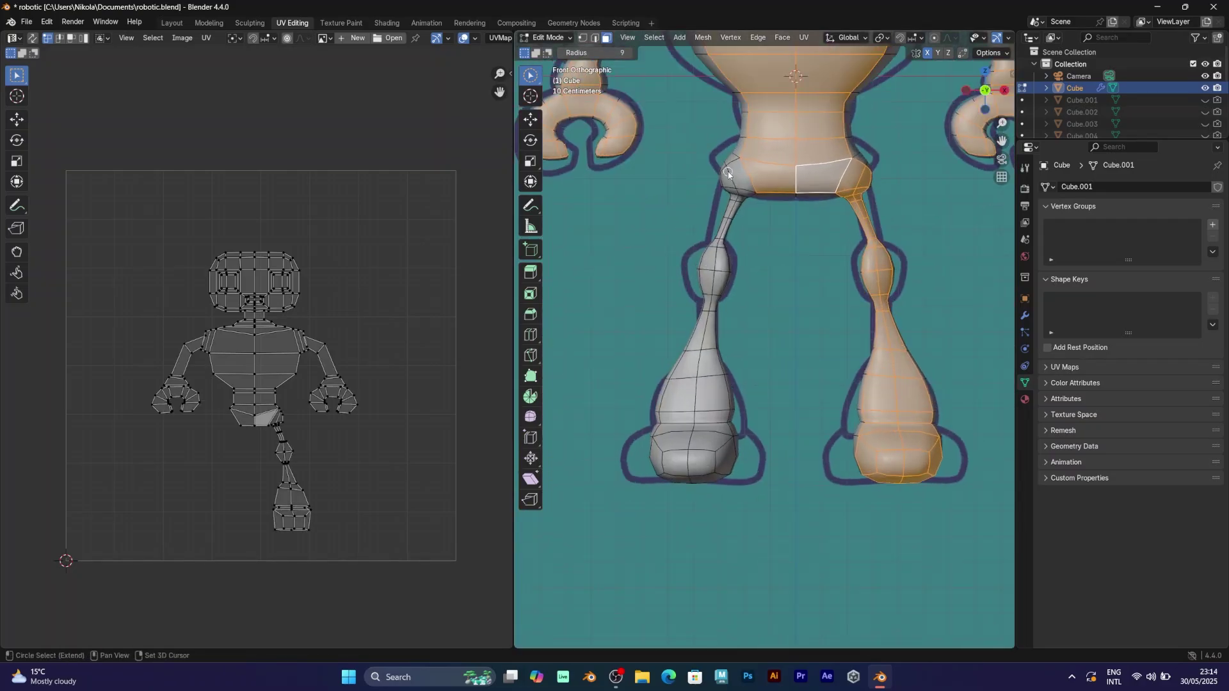
{"action": "left_click_drag", "start_coordinate": [728, 172], "coordinate": [735, 179], "text": "shift"}
{"action": "scroll", "coordinate": [736, 179], "scroll_direction": "up", "scroll_amount": 3}
{"action": "middle_click_drag", "start_coordinate": [735, 179], "coordinate": [810, 349], "text": "shift"}
{"action": "left_click_drag", "start_coordinate": [790, 267], "coordinate": [763, 325], "text": "shift"}
{"action": "key", "text": "w"}
{"action": "left_click", "coordinate": [751, 339], "text": "shift"}
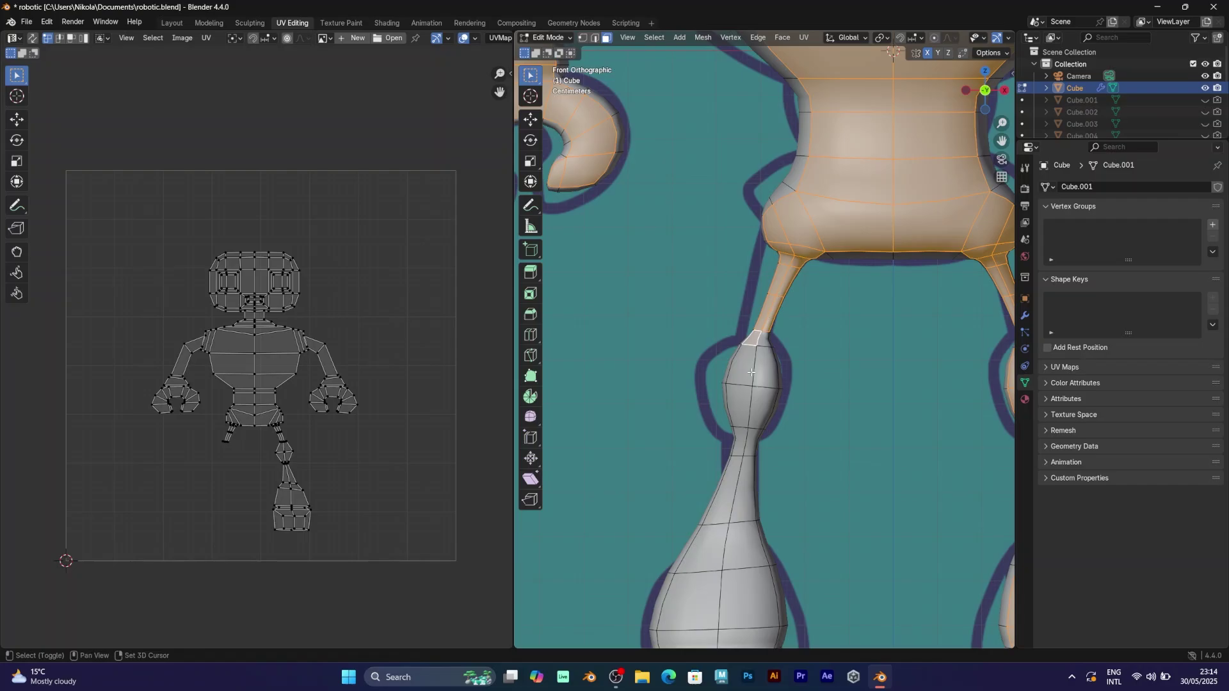
{"action": "left_click", "coordinate": [765, 339], "text": "shift"}
Step: Add the front faces of the robot's right knee, lower leg and foot to the selection
{"action": "left_click_drag", "start_coordinate": [751, 372], "coordinate": [729, 512], "text": "shift"}
{"action": "middle_click_drag", "start_coordinate": [729, 512], "coordinate": [715, 369], "text": "shift"}
{"action": "left_click_drag", "start_coordinate": [715, 384], "coordinate": [684, 576], "text": "shift"}
{"action": "left_click", "coordinate": [637, 566], "text": "shift"}
{"action": "left_click", "coordinate": [757, 570], "text": "shift"}
{"action": "left_click", "coordinate": [723, 605], "text": "shift"}
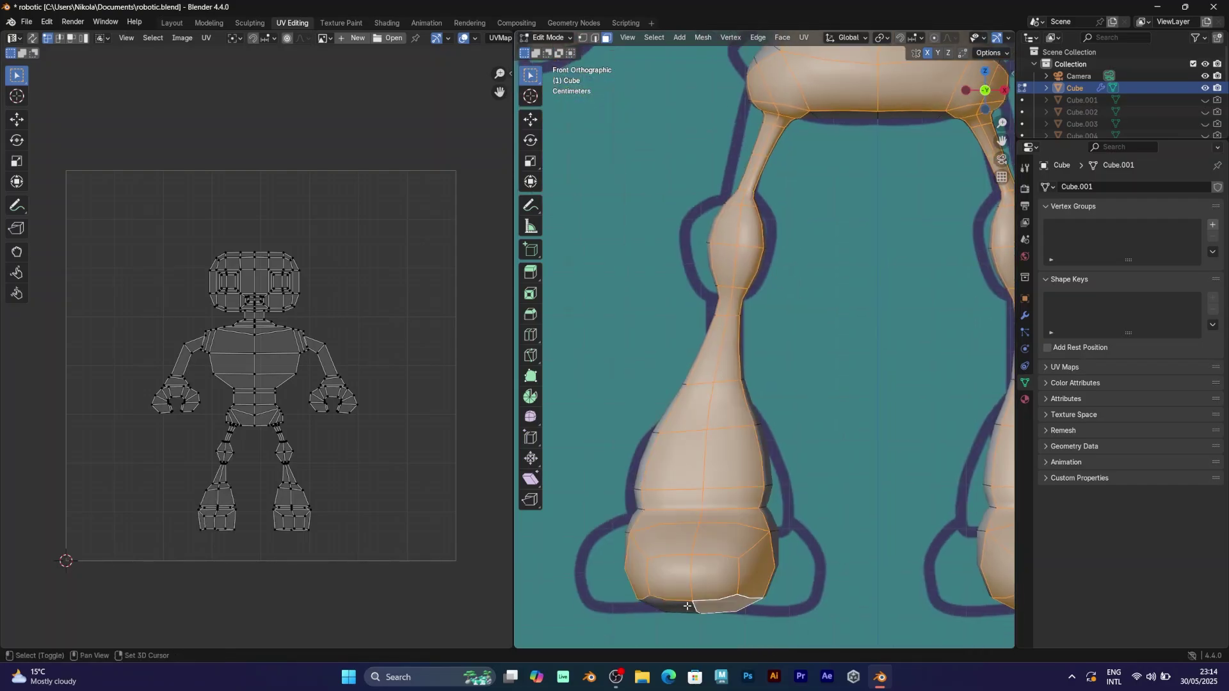
Step: Unwrap the selected front faces with Project from View in the front orthographic view
{"action": "scroll", "coordinate": [823, 386], "scroll_direction": "down", "scroll_amount": 6}
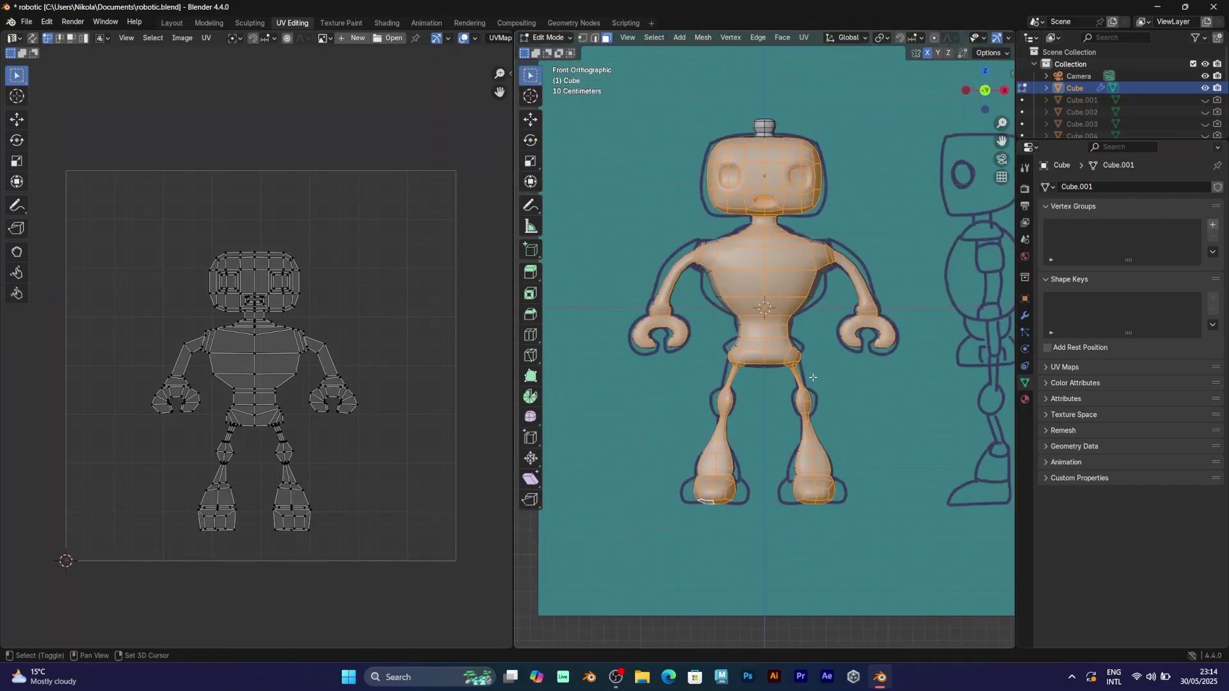
{"action": "left_click", "coordinate": [806, 38]}
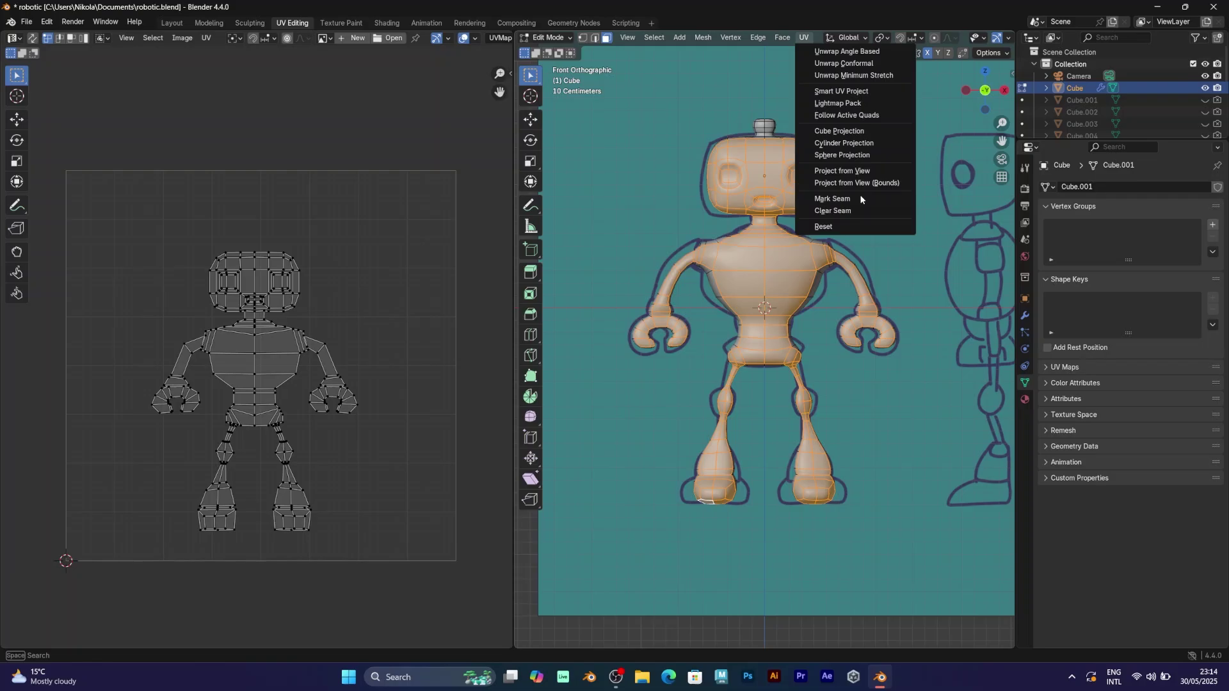
{"action": "left_click", "coordinate": [861, 173]}
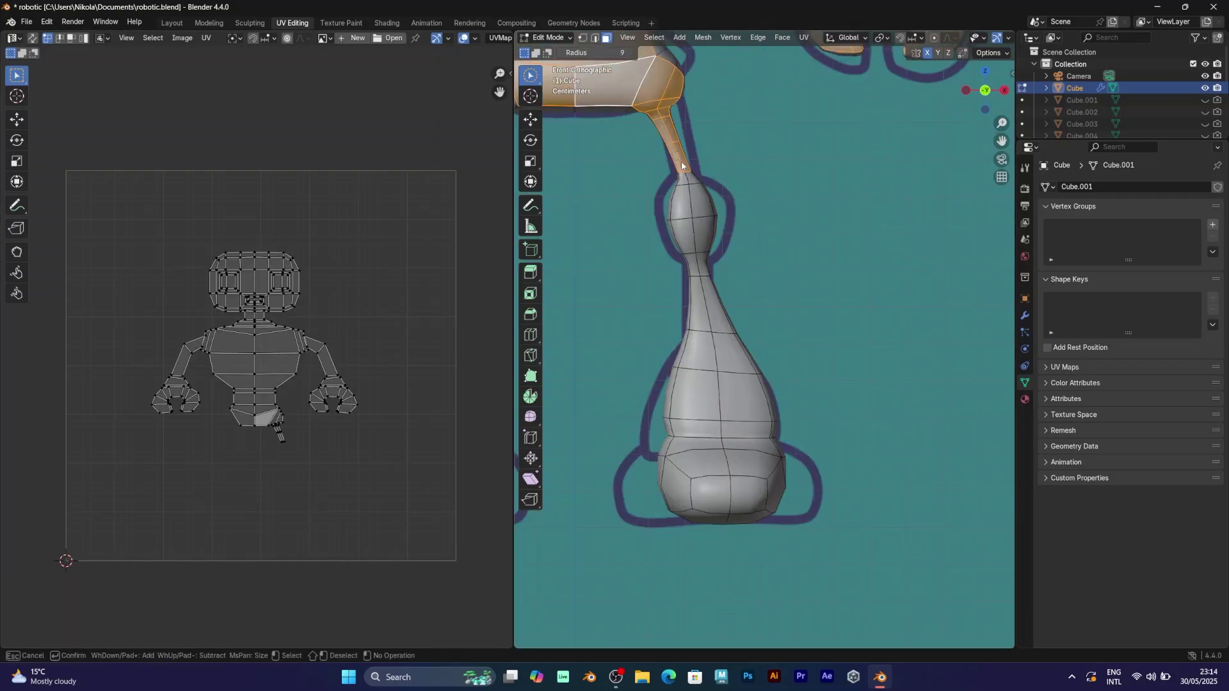
Step: Extend the front selection over the robot's left lower leg and foot, and the right hip and thigh
{"action": "left_click_drag", "start_coordinate": [706, 299], "coordinate": [716, 484]}
{"action": "scroll", "coordinate": [714, 519], "scroll_direction": "down", "scroll_amount": 2}
{"action": "middle_click_drag", "start_coordinate": [714, 519], "coordinate": [878, 478], "text": "shift"}
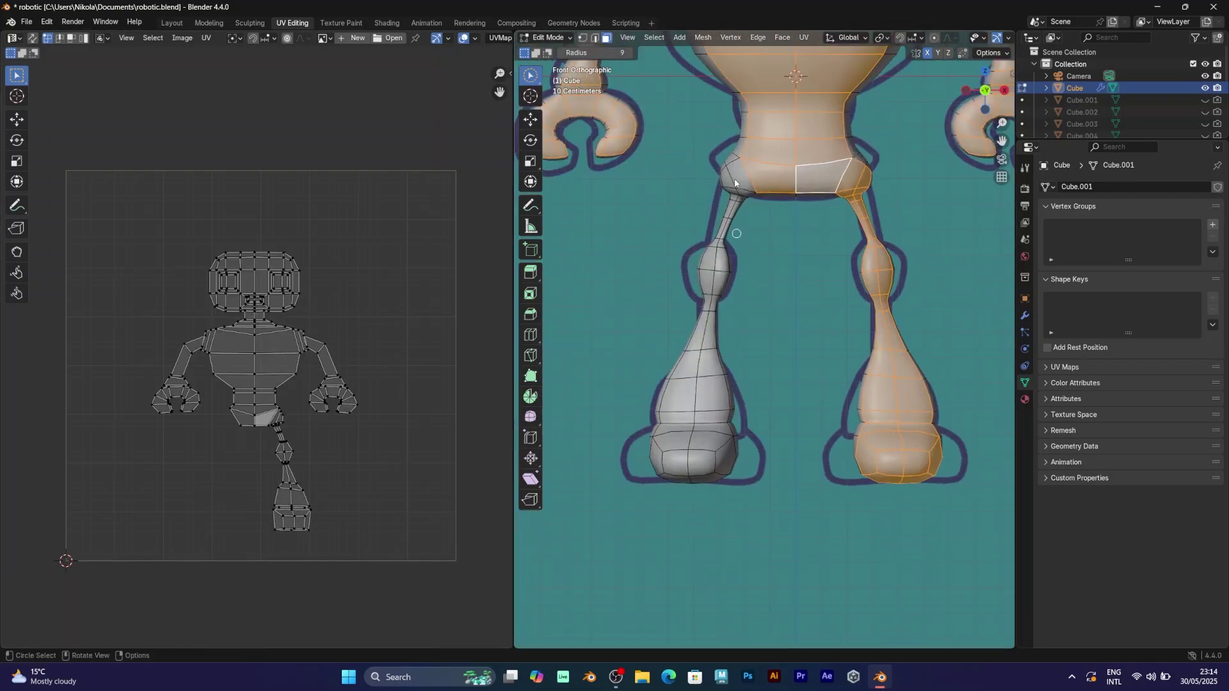
{"action": "scroll", "coordinate": [738, 200], "scroll_direction": "up", "scroll_amount": 3}
{"action": "middle_click_drag", "start_coordinate": [738, 200], "coordinate": [800, 262], "text": "shift"}
{"action": "left_click_drag", "start_coordinate": [794, 250], "coordinate": [768, 313], "text": "shift"}
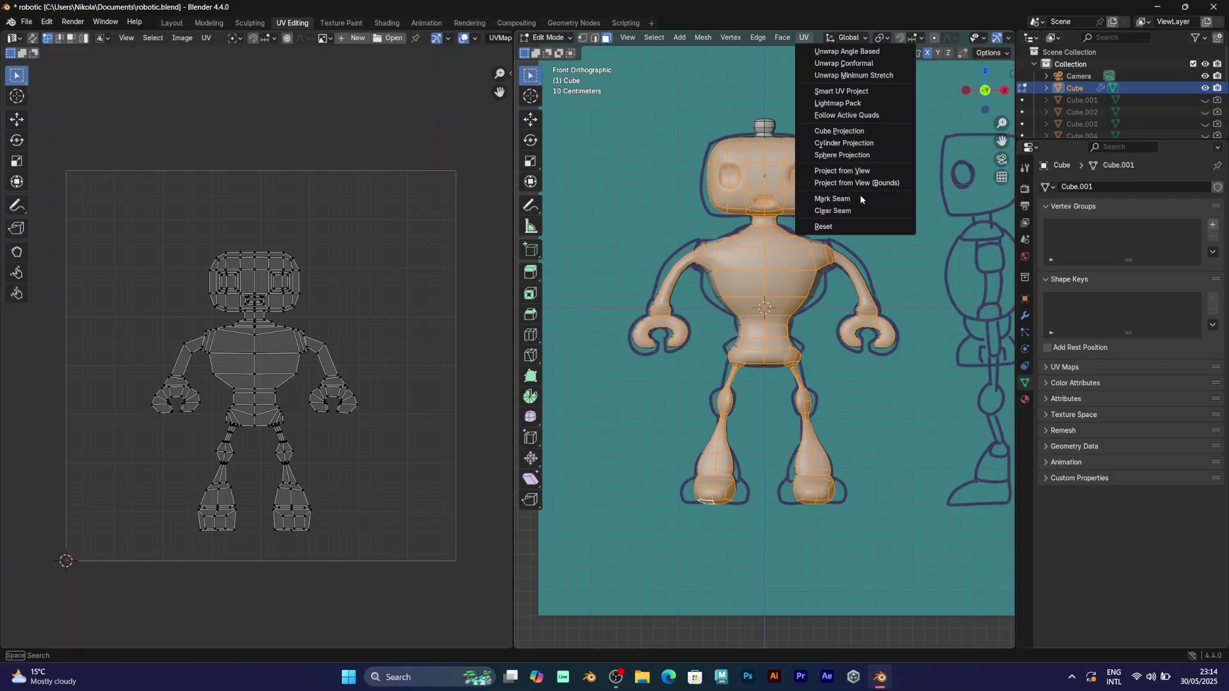
Step: Apply Project from View to the front faces and move the whole UV island to the upper-left area of the UV square
{"action": "left_click", "coordinate": [861, 171]}
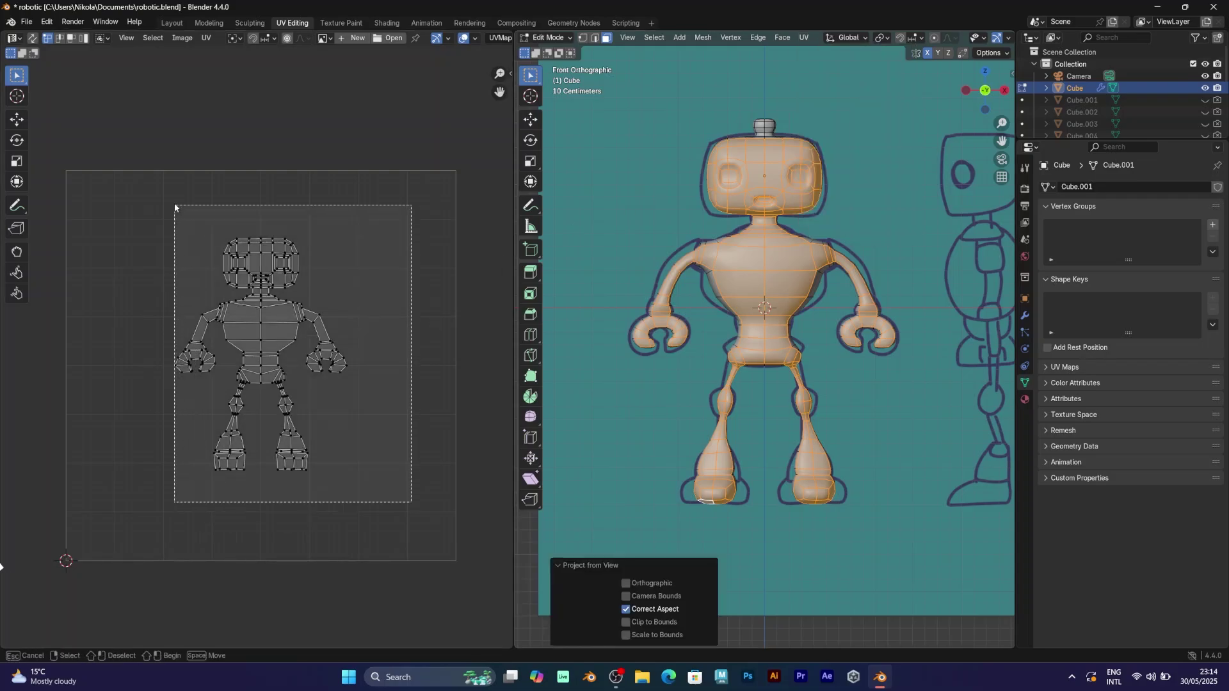
{"action": "key", "text": "a"}
{"action": "key", "text": "g"}
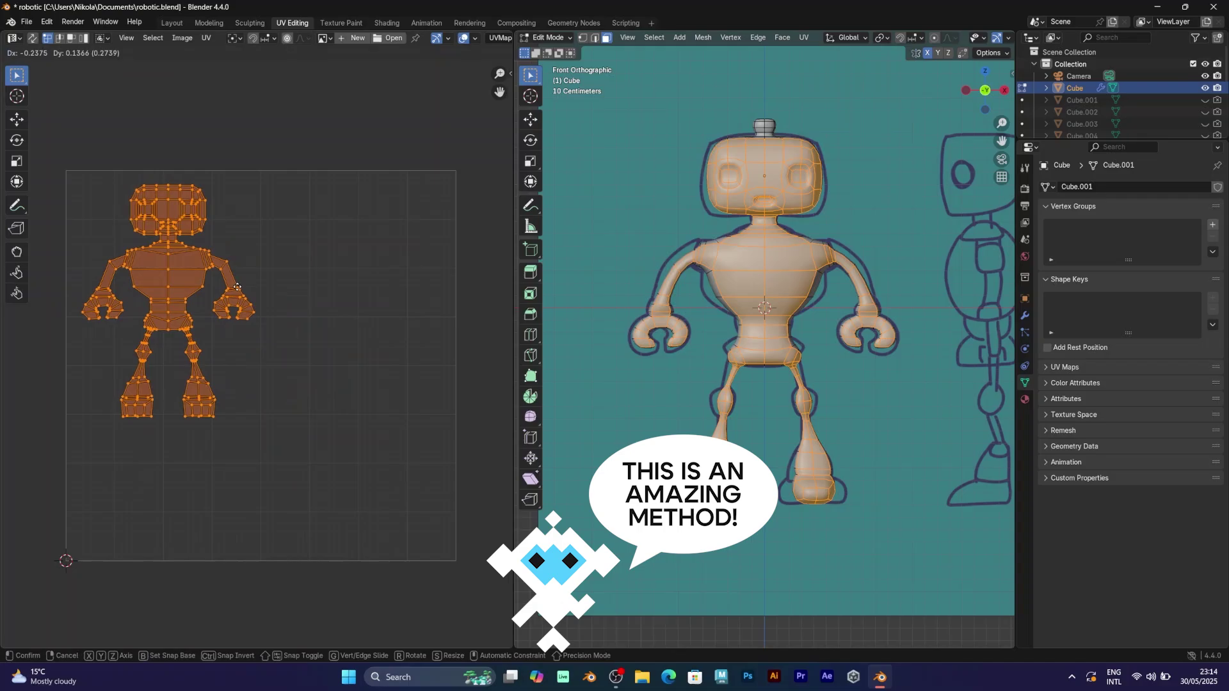
{"action": "left_click", "coordinate": [235, 294]}
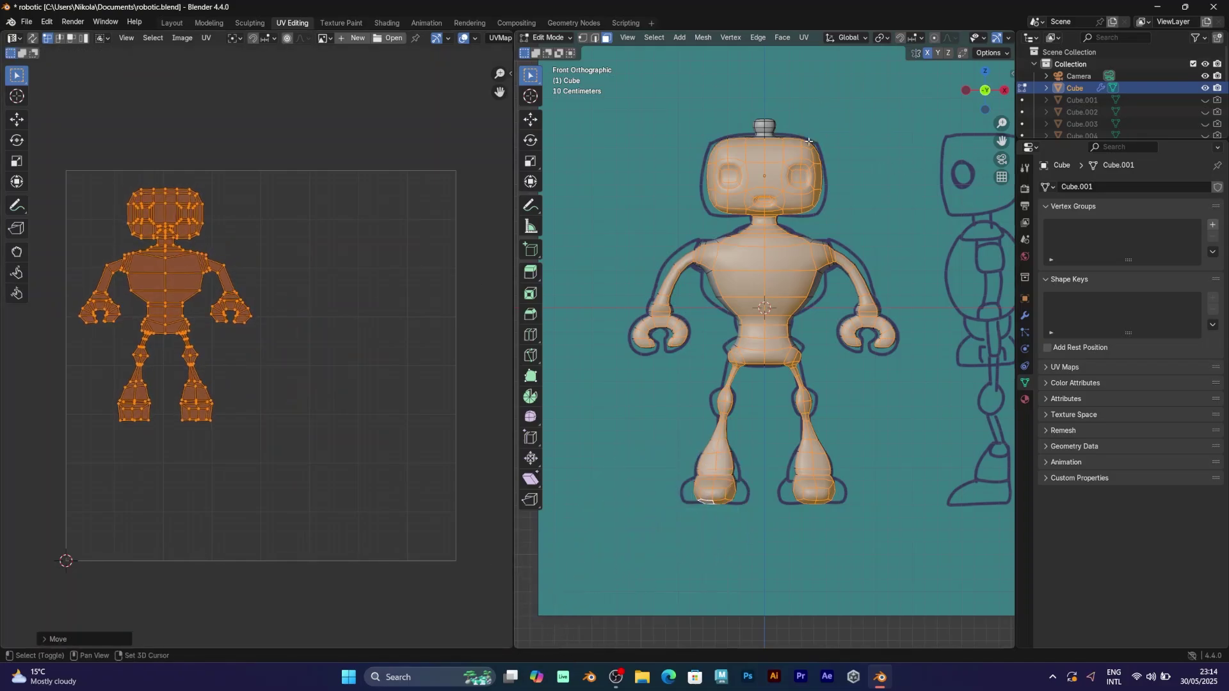
Step: Undo the last edits made to the robot's front UV island and selection
{"action": "middle_click_drag", "start_coordinate": [809, 141], "coordinate": [828, 226], "text": "shift"}
{"action": "key", "text": "ctrl+z"}
{"action": "key", "text": "ctrl+z"}
{"action": "key", "text": "ctrl+z"}
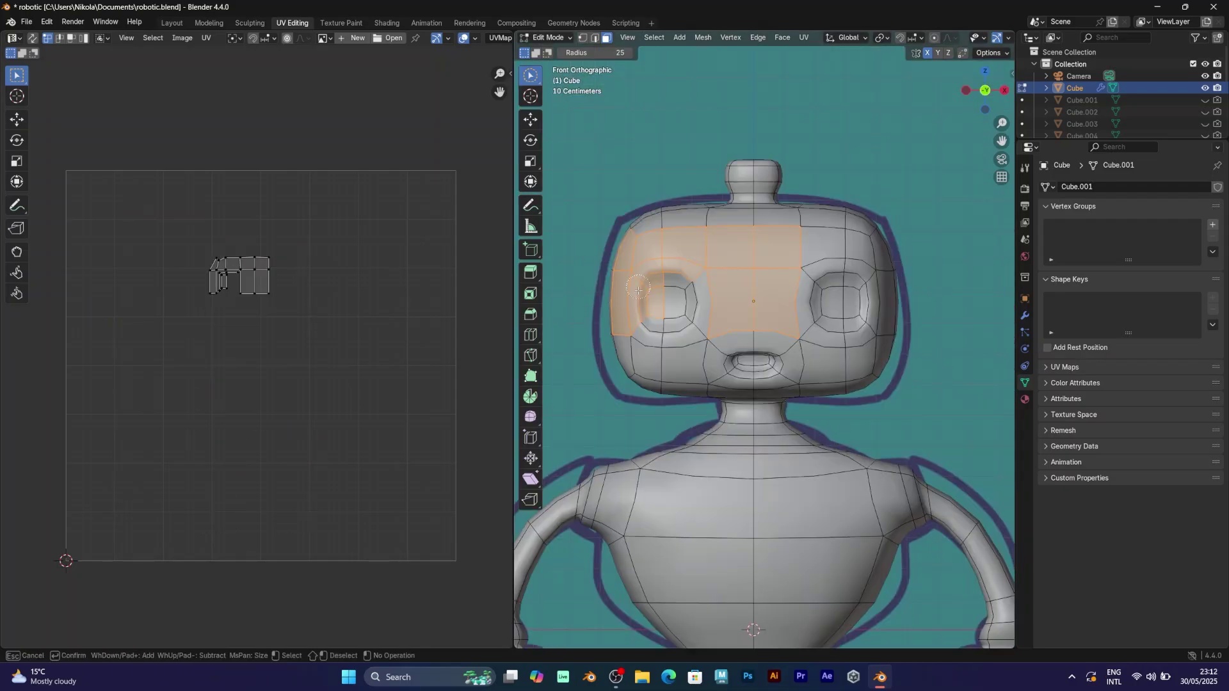
Step: Add the remaining face area and the front of the neck and torso to the circle selection
{"action": "mouse_move", "coordinate": [672, 329]}
{"action": "left_mouse_down"}
{"action": "mouse_move", "coordinate": [665, 378]}
{"action": "mouse_move", "coordinate": [679, 295]}
{"action": "mouse_move", "coordinate": [847, 312]}
{"action": "mouse_move", "coordinate": [838, 377]}
{"action": "left_mouse_up"}
{"action": "mouse_move", "coordinate": [838, 377]}
{"action": "middle_mouse_down"}
{"action": "mouse_move", "coordinate": [707, 311]}
{"action": "mouse_move", "coordinate": [640, 312]}
{"action": "mouse_move", "coordinate": [732, 313]}
{"action": "mouse_move", "coordinate": [736, 237]}
{"action": "mouse_move", "coordinate": [737, 268]}
{"action": "middle_mouse_up"}
{"action": "left_click_drag", "start_coordinate": [742, 307], "coordinate": [771, 589], "text": "shift"}
Step: Select all front faces of the robot's head with Select Circle at radius 25 in the front orthographic view
{"action": "left_click", "coordinate": [983, 94]}
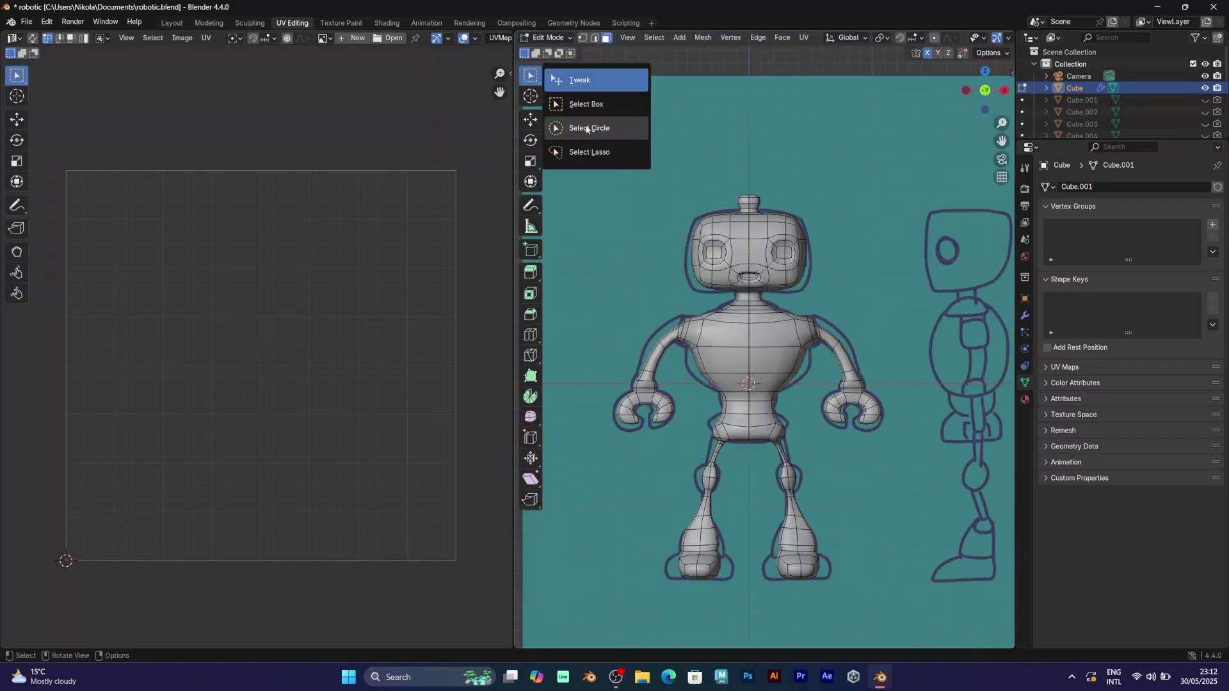
{"action": "left_click", "coordinate": [584, 129]}
{"action": "scroll", "coordinate": [729, 301], "scroll_direction": "up", "scroll_amount": 6}
{"action": "middle_click_drag", "start_coordinate": [736, 179], "coordinate": [761, 358], "text": "shift"}
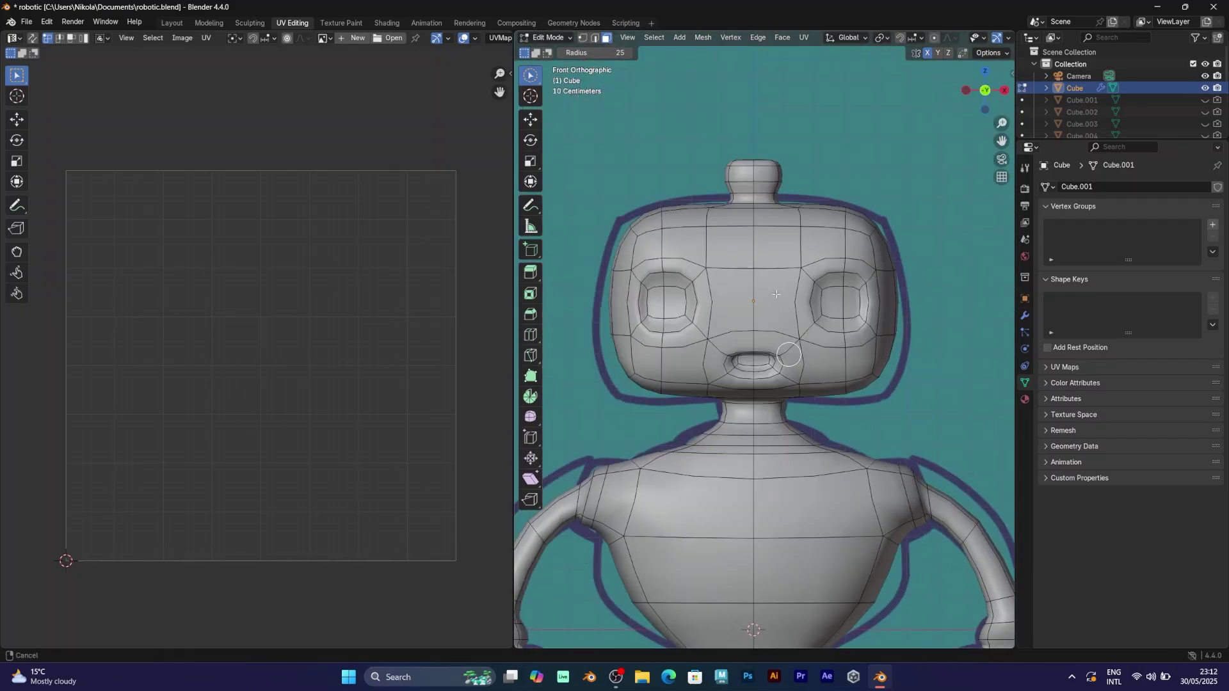
{"action": "mouse_move", "coordinate": [760, 281]}
{"action": "left_mouse_down"}
{"action": "mouse_move", "coordinate": [702, 253]}
{"action": "mouse_move", "coordinate": [624, 307]}
{"action": "mouse_move", "coordinate": [652, 346]}
{"action": "mouse_move", "coordinate": [749, 375]}
{"action": "mouse_move", "coordinate": [755, 344]}
{"action": "left_mouse_up"}
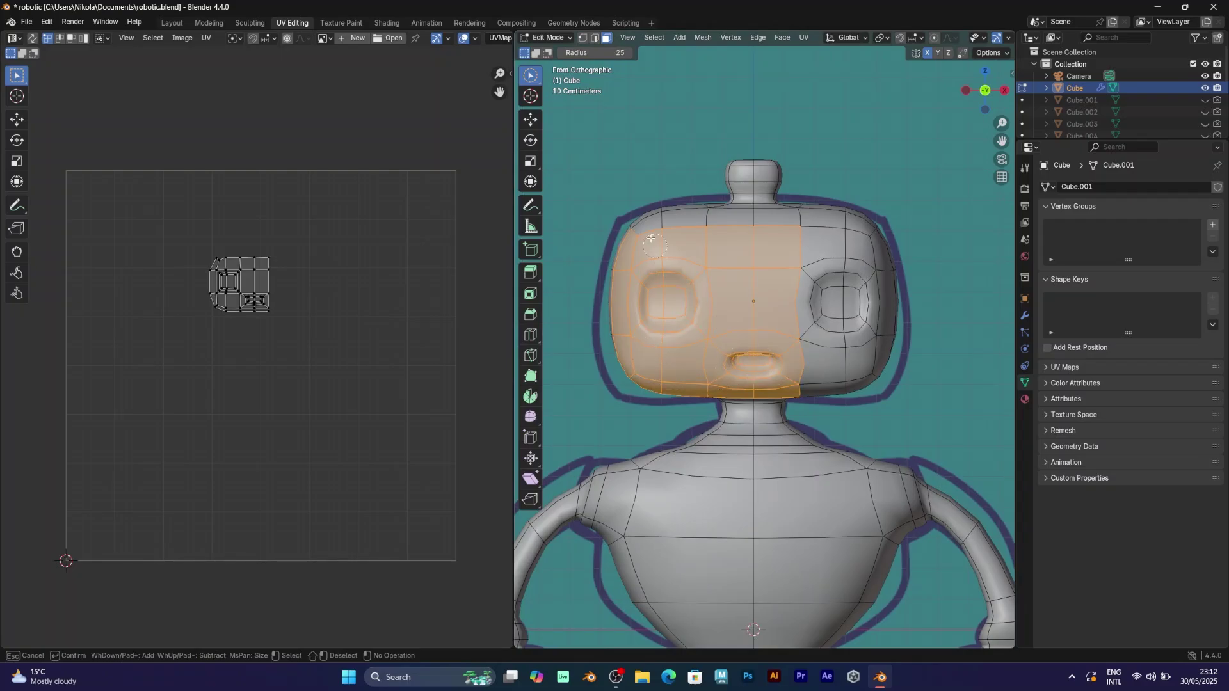
{"action": "mouse_move", "coordinate": [716, 221]}
{"action": "left_mouse_down"}
{"action": "mouse_move", "coordinate": [851, 259]}
{"action": "mouse_move", "coordinate": [816, 357]}
{"action": "mouse_move", "coordinate": [887, 301]}
{"action": "left_mouse_up"}
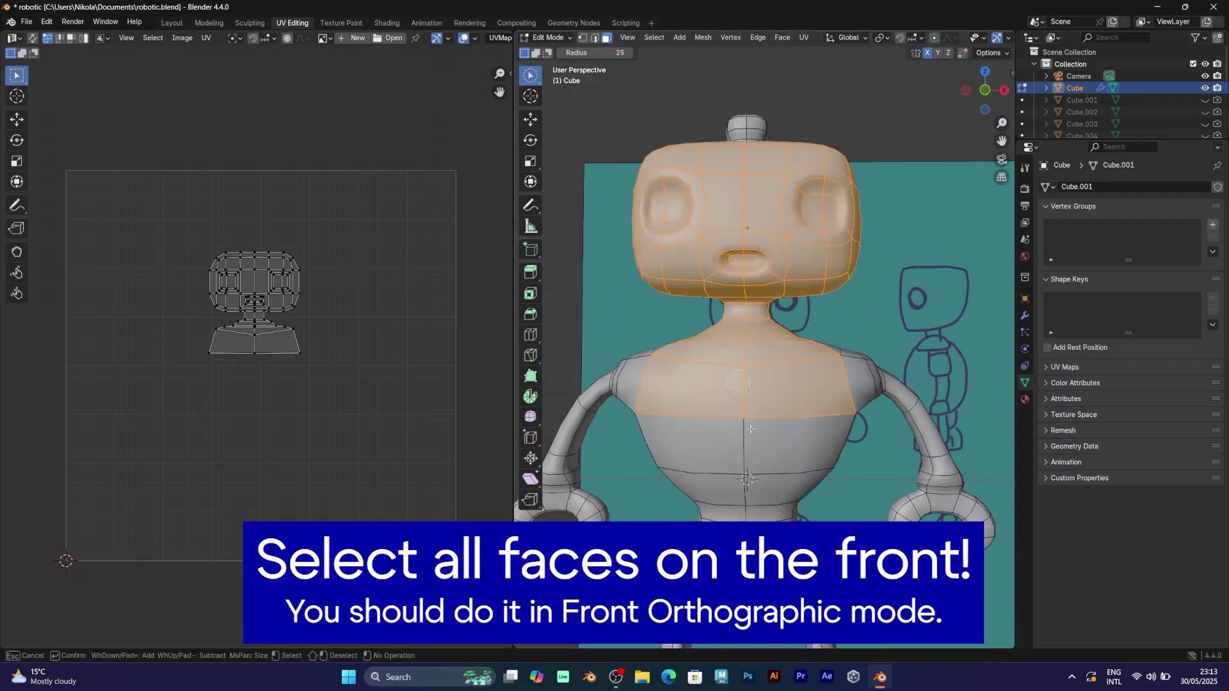
Step: Extend the selection over the front of the torso down to the pelvis, and add the robot's left shoulder faces
{"action": "mouse_move", "coordinate": [746, 441]}
{"action": "left_mouse_down"}
{"action": "mouse_move", "coordinate": [747, 515]}
{"action": "mouse_move", "coordinate": [776, 579]}
{"action": "left_mouse_up"}
{"action": "scroll", "coordinate": [877, 217], "scroll_direction": "down", "scroll_amount": 2}
{"action": "middle_click_drag", "start_coordinate": [826, 258], "coordinate": [755, 259]}
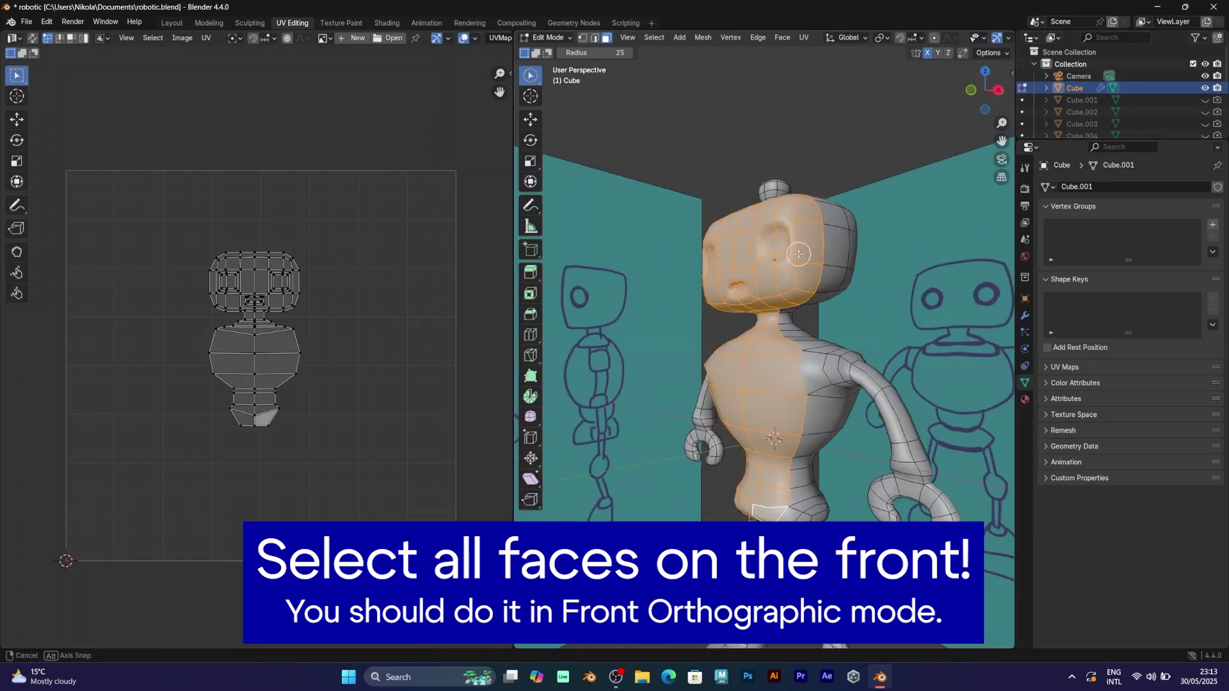
{"action": "left_click_drag", "start_coordinate": [813, 369], "coordinate": [848, 380], "text": "shift"}
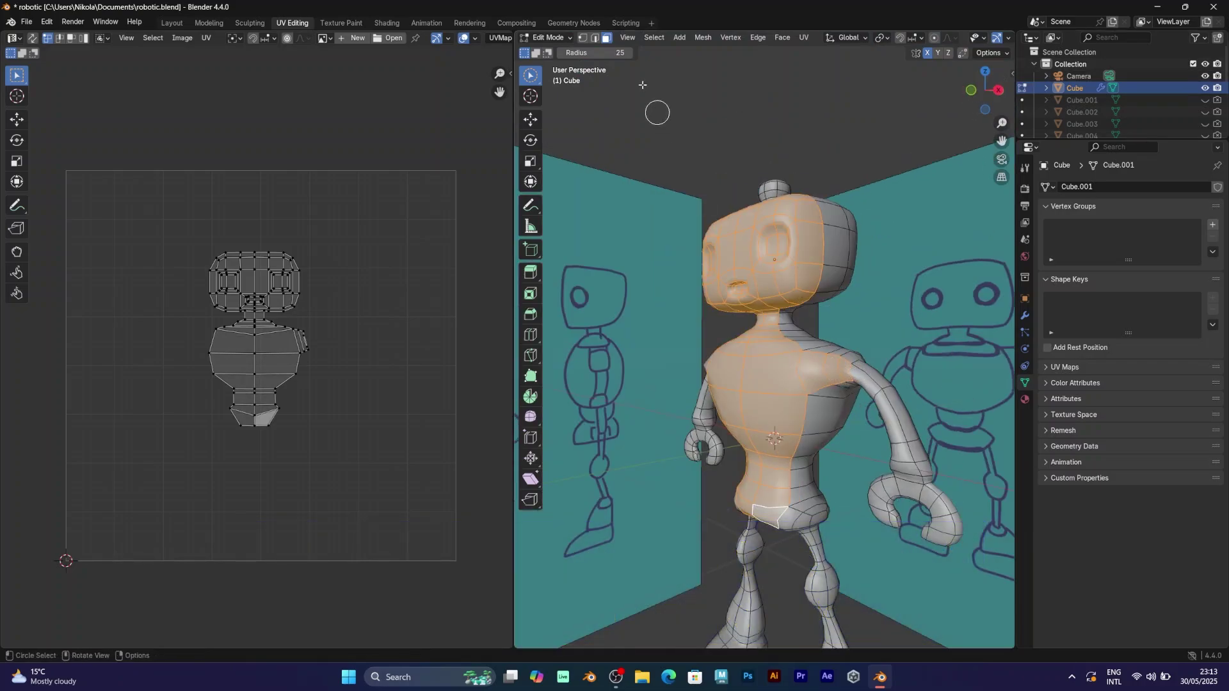
Step: Reduce the circle selection radius and complete the front selection with the arms, hands, legs and feet in the front view
{"action": "left_click_drag", "start_coordinate": [596, 53], "coordinate": [573, 53]}
{"action": "left_click_drag", "start_coordinate": [875, 390], "coordinate": [904, 478], "text": "shift"}
{"action": "left_click", "coordinate": [971, 90]}
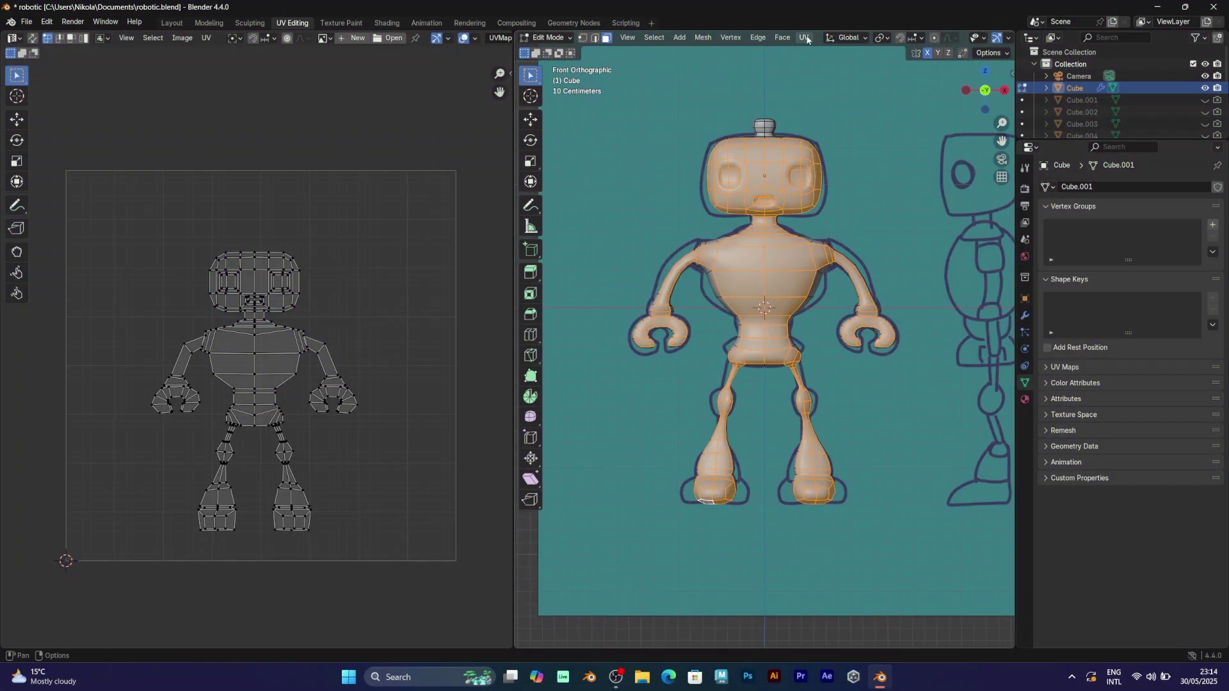
Step: Try unwrapping the selected front faces with Project from View and selecting the whole UV island to reposition it
{"action": "left_click", "coordinate": [804, 37]}
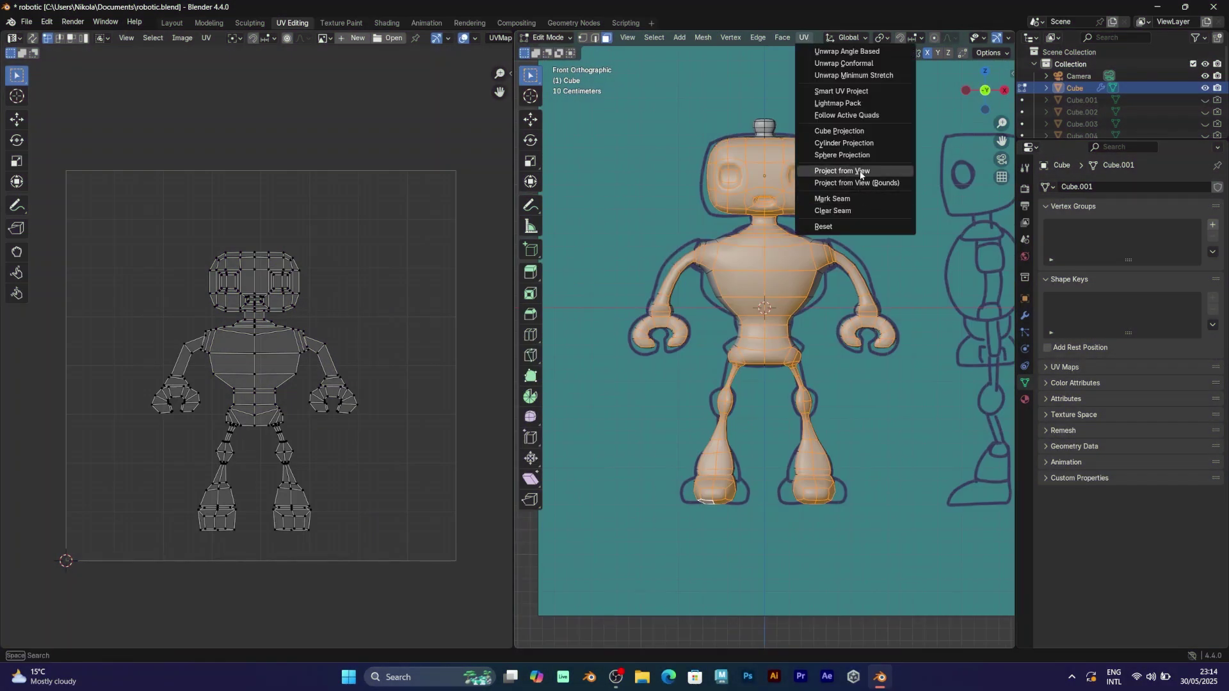
{"action": "left_click", "coordinate": [861, 172]}
{"action": "left_click_drag", "start_coordinate": [410, 506], "coordinate": [167, 199]}
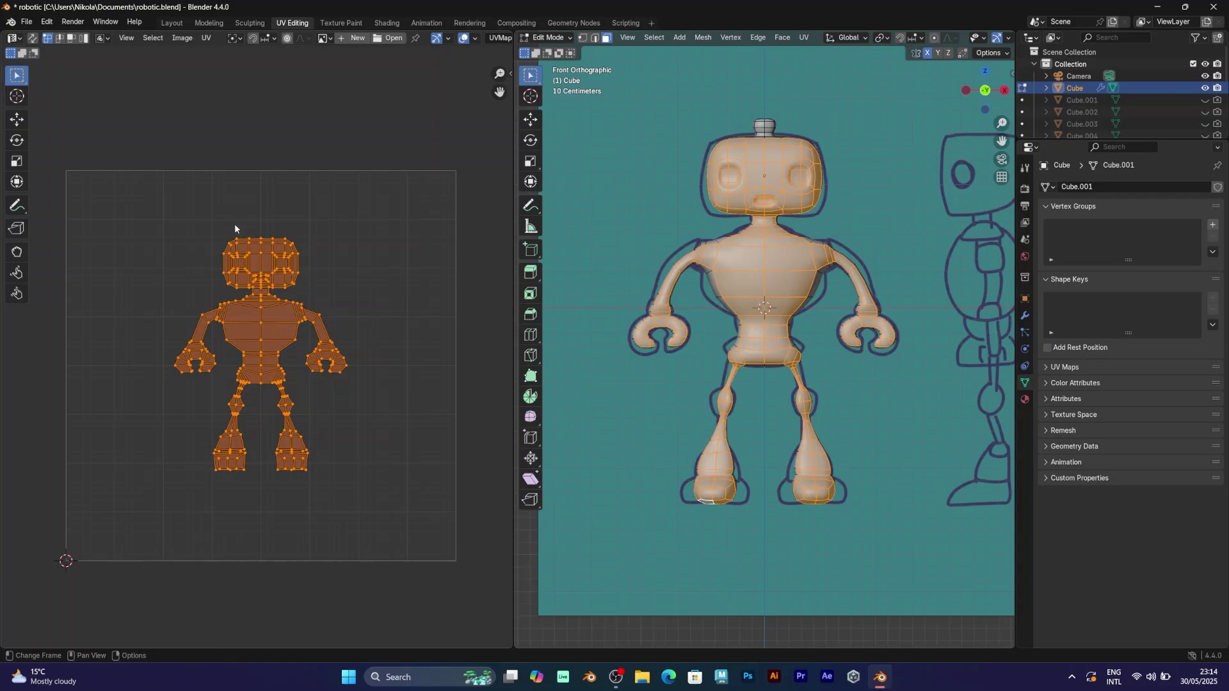
{"action": "key", "text": "s"}
{"action": "left_click", "coordinate": [804, 38]}
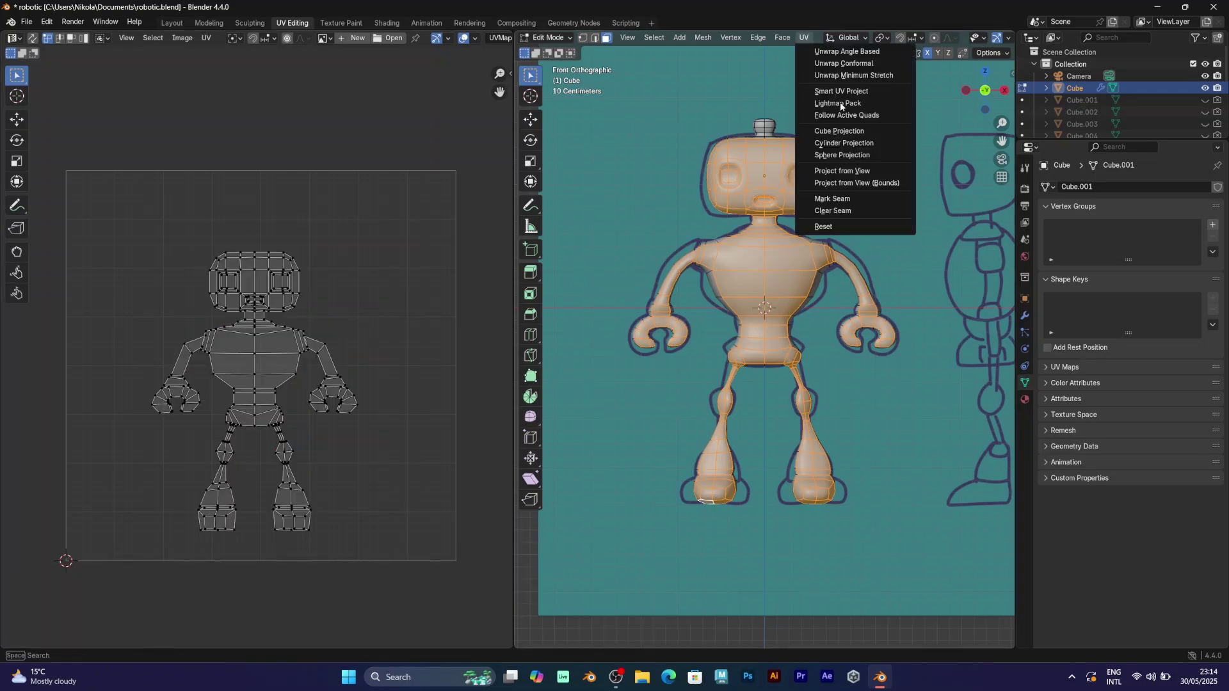
{"action": "left_click", "coordinate": [858, 171]}
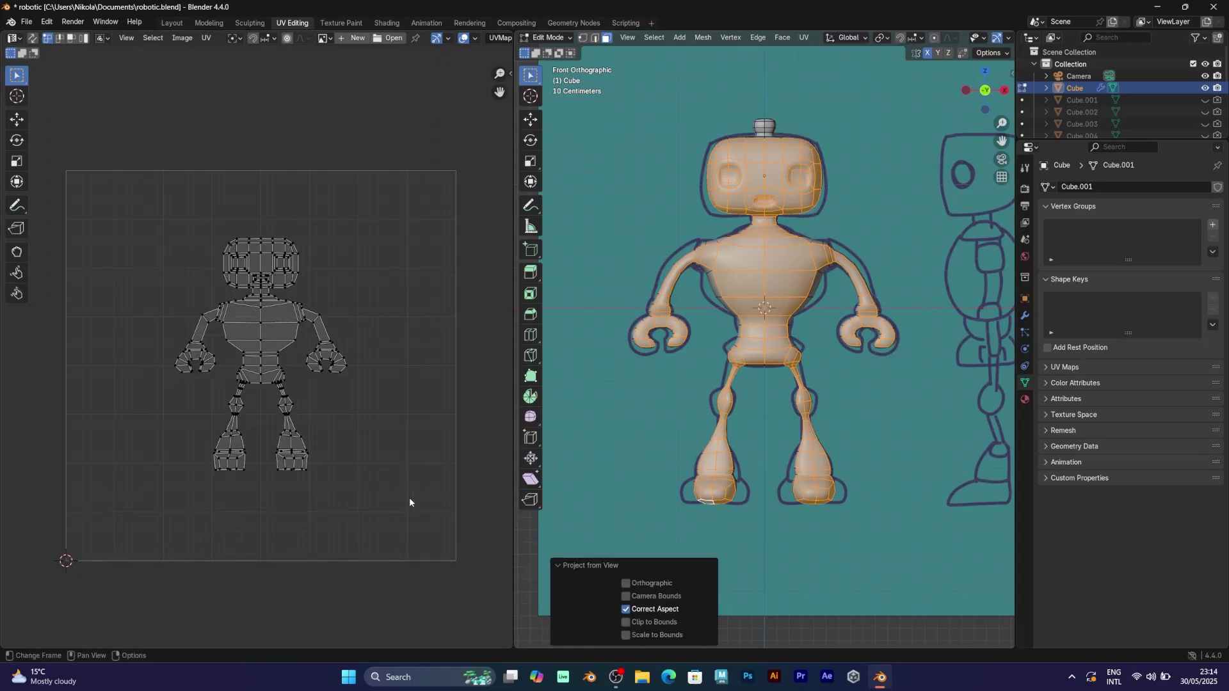
{"action": "left_click_drag", "start_coordinate": [410, 502], "coordinate": [169, 199]}
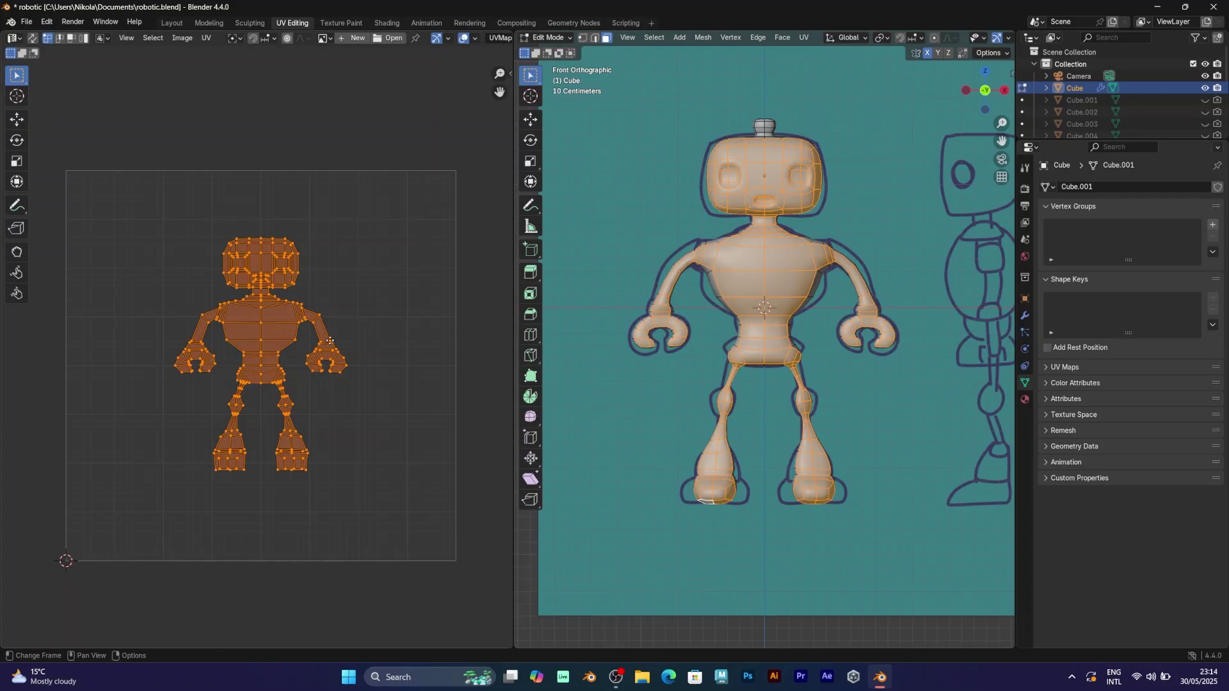
{"action": "key", "text": "g"}
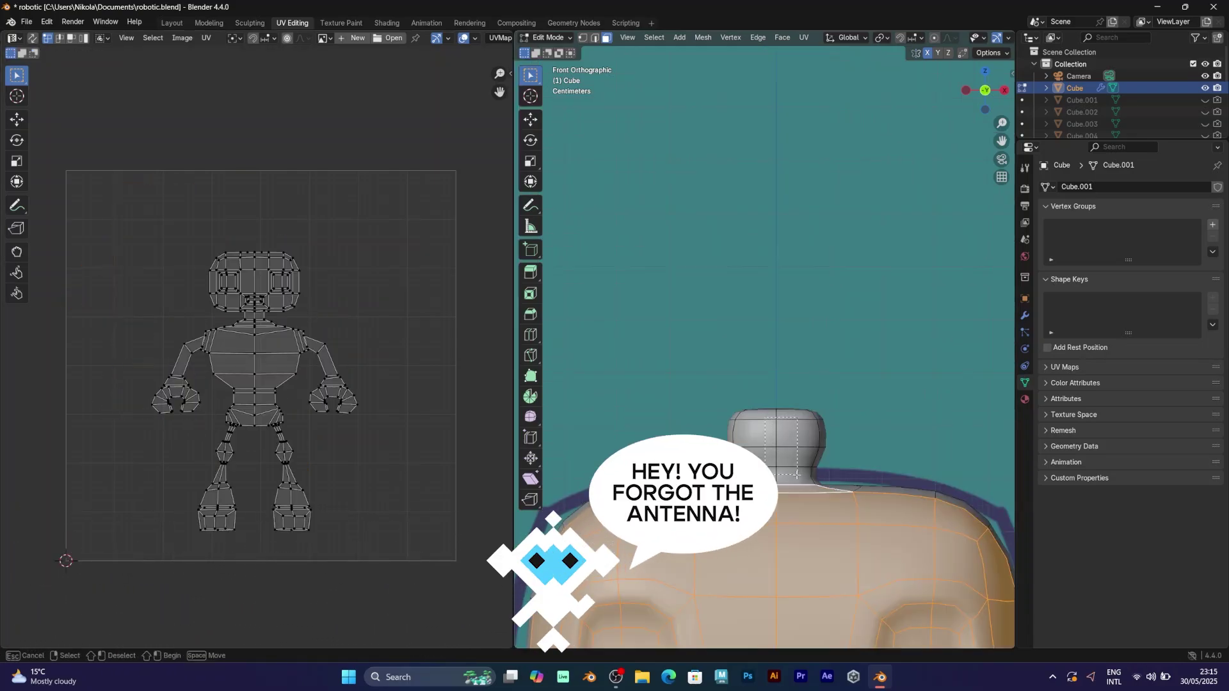
Step: Add the antenna's front faces to the selection and unwrap the complete front with Project from View
{"action": "left_click_drag", "start_coordinate": [797, 475], "coordinate": [796, 475]}
{"action": "scroll", "coordinate": [795, 429], "scroll_direction": "down", "scroll_amount": 8}
{"action": "middle_click_drag", "start_coordinate": [787, 436], "coordinate": [758, 256], "text": "shift"}
{"action": "left_click", "coordinate": [803, 37]}
{"action": "left_click", "coordinate": [841, 170]}
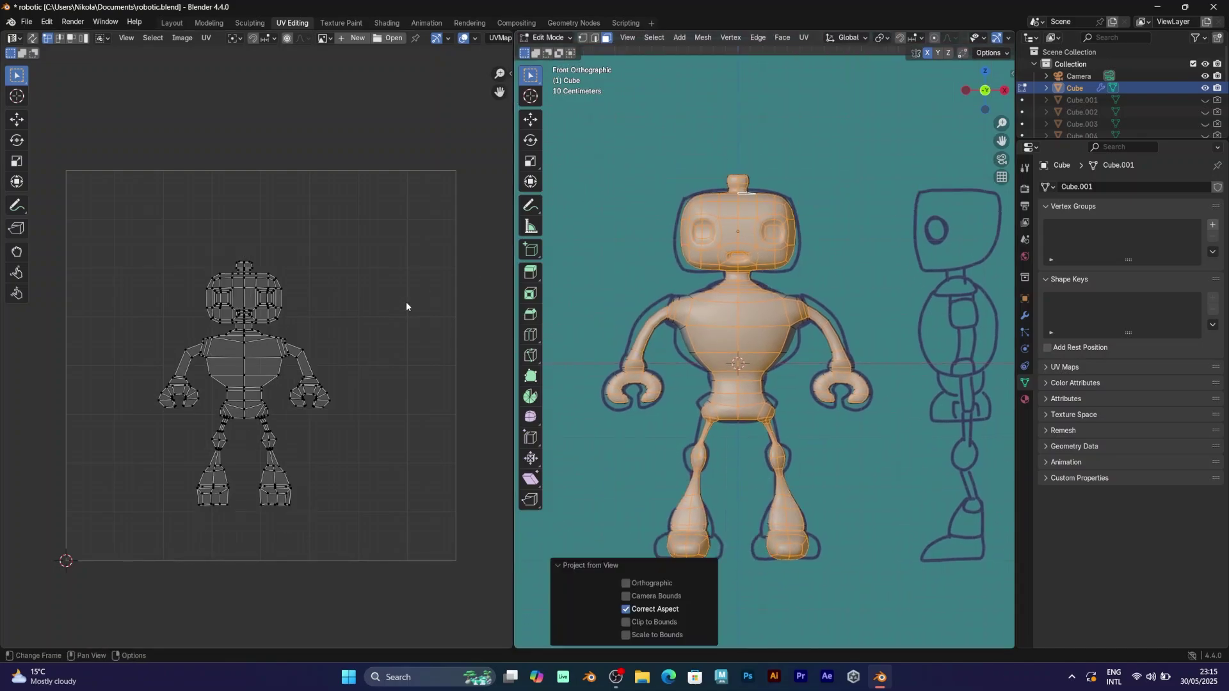
{"action": "key", "text": "a"}
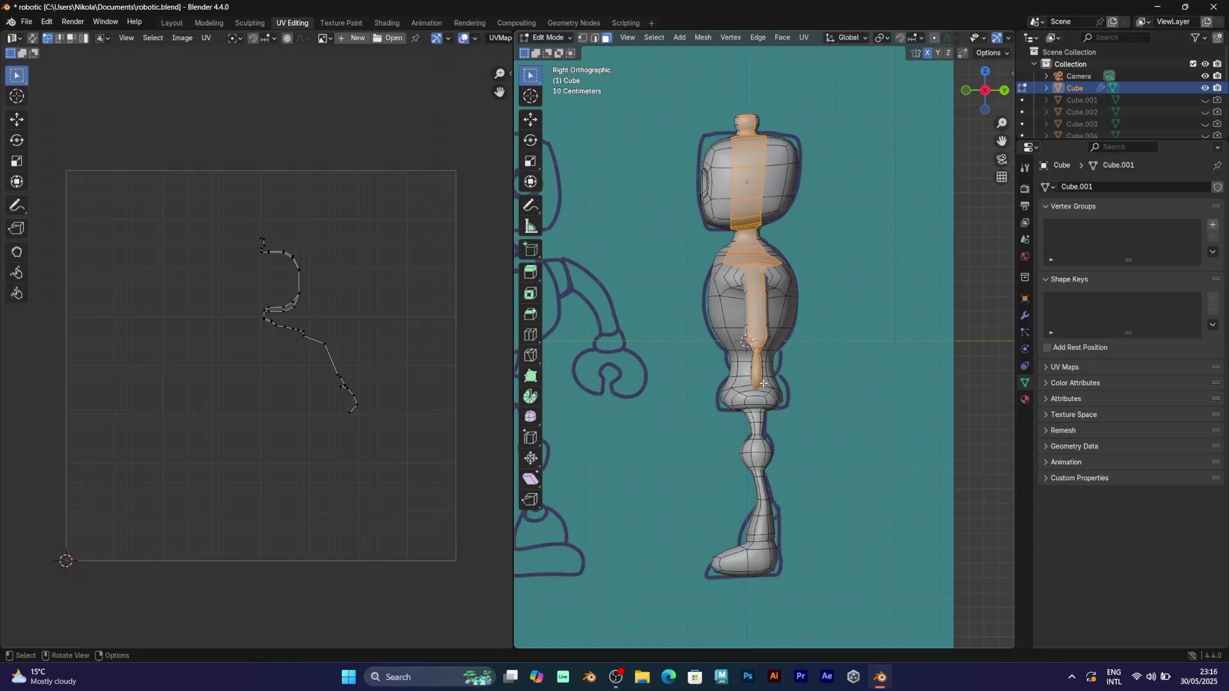
Step: In the right view, drop the arm from the selection and add the side faces of the torso, pelvis, leg and foot
{"action": "left_click_drag", "start_coordinate": [750, 284], "coordinate": [721, 279], "text": "ctrl"}
{"action": "left_click", "coordinate": [754, 283], "text": "shift"}
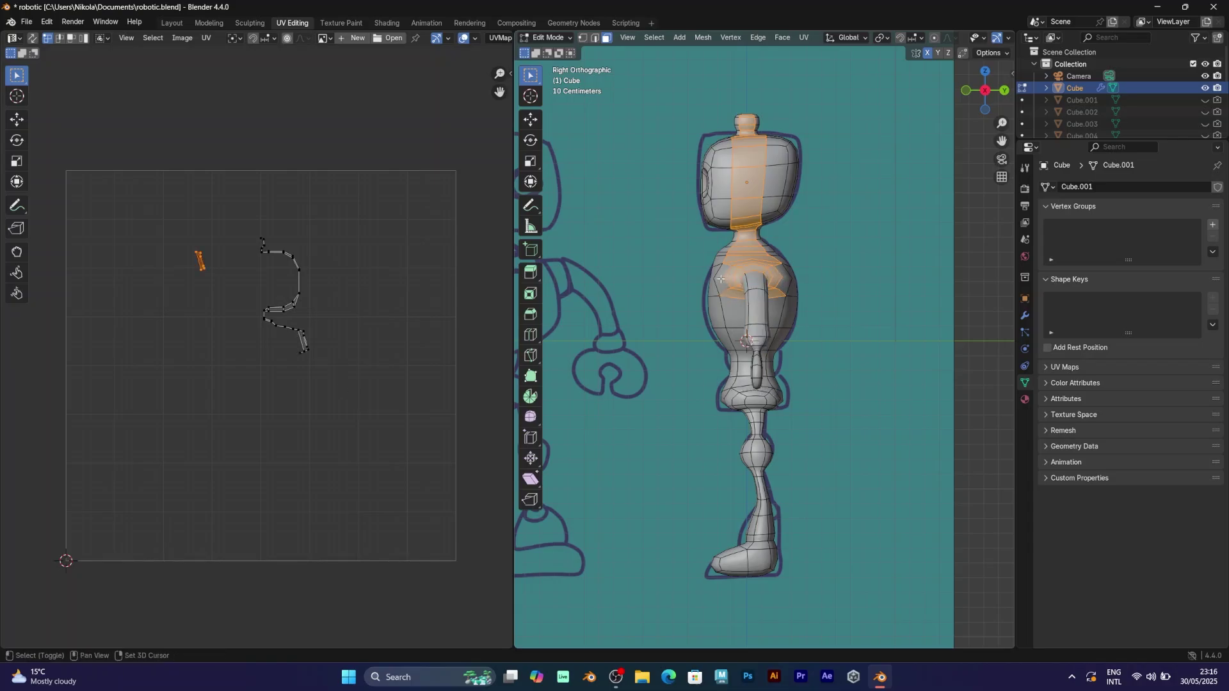
{"action": "left_click", "coordinate": [719, 318], "text": "alt+shift"}
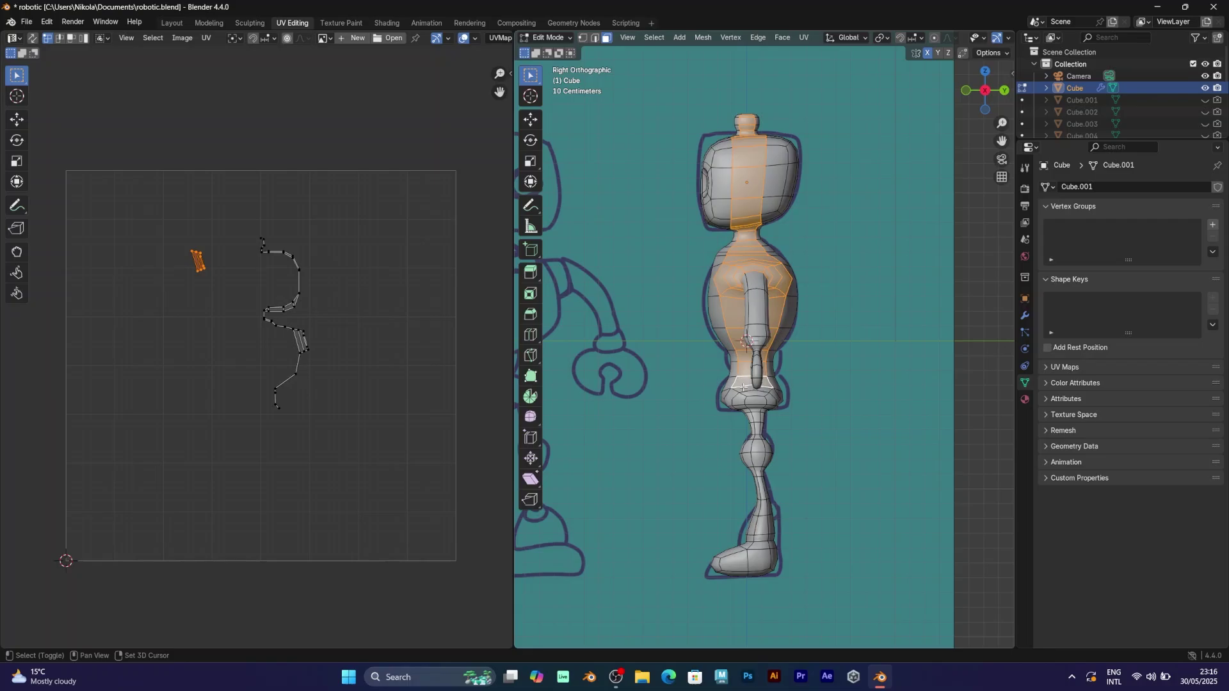
{"action": "left_click_drag", "start_coordinate": [755, 462], "coordinate": [756, 472], "text": "shift"}
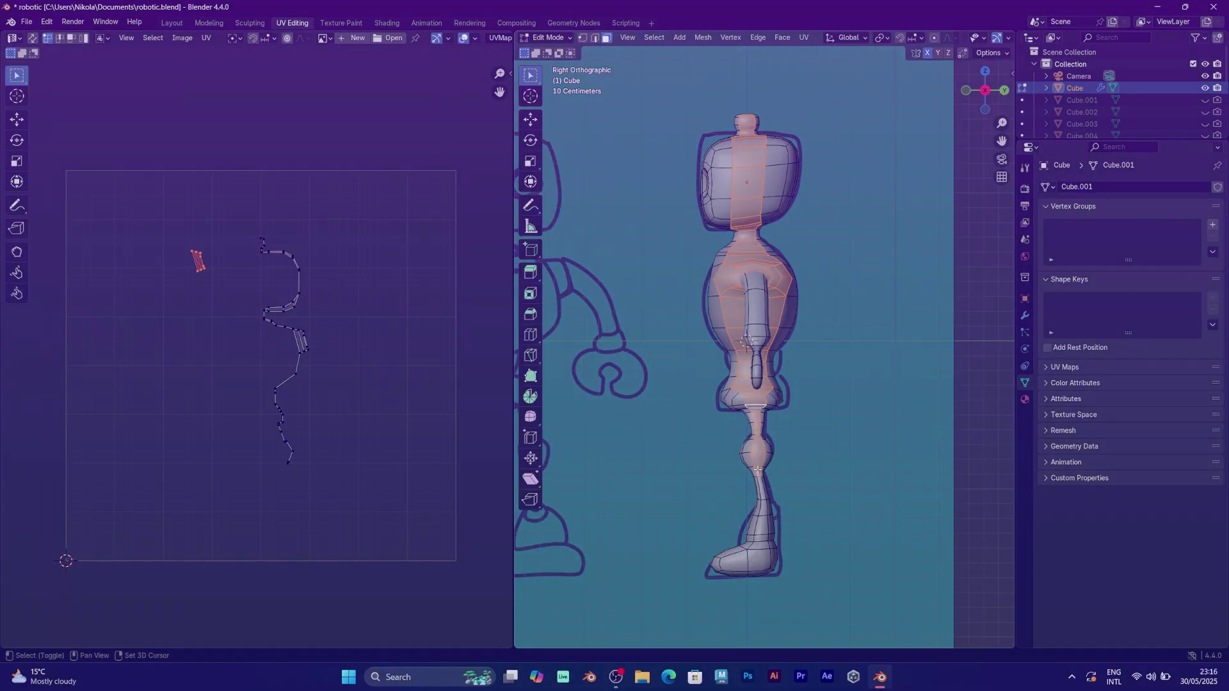
{"action": "left_click", "coordinate": [762, 529], "text": "shift"}
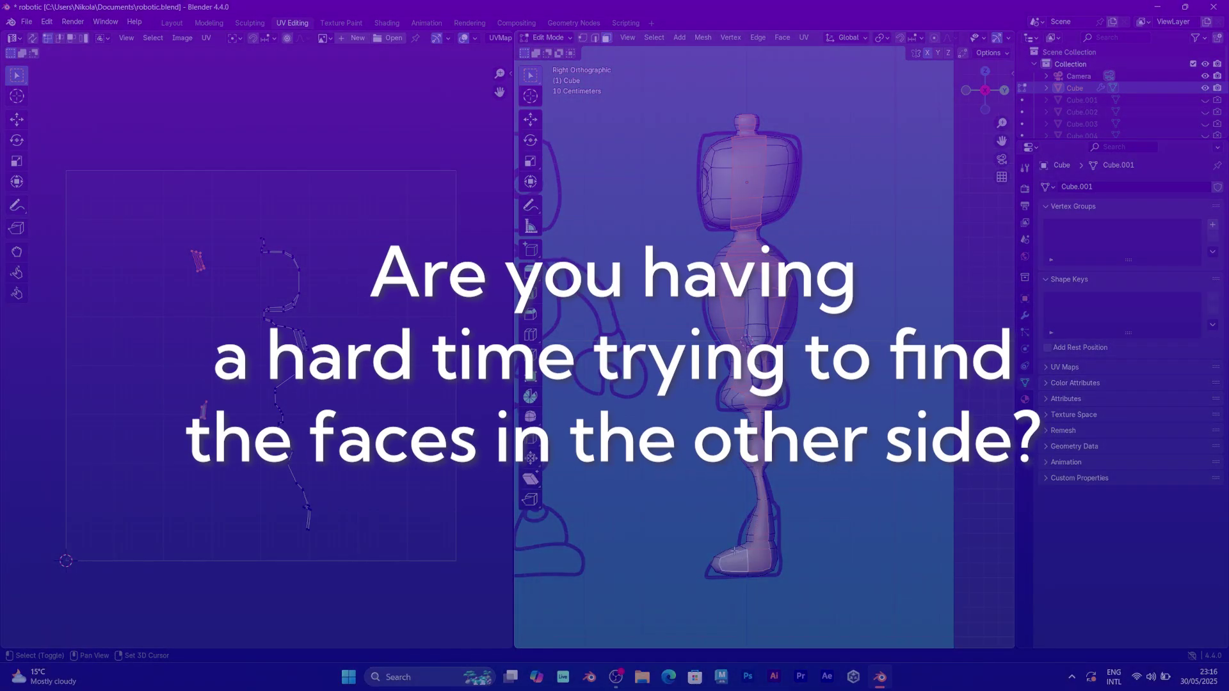
Step: Unwrap the selected side strip with Project from View and select its whole UV island
{"action": "key", "text": "u"}
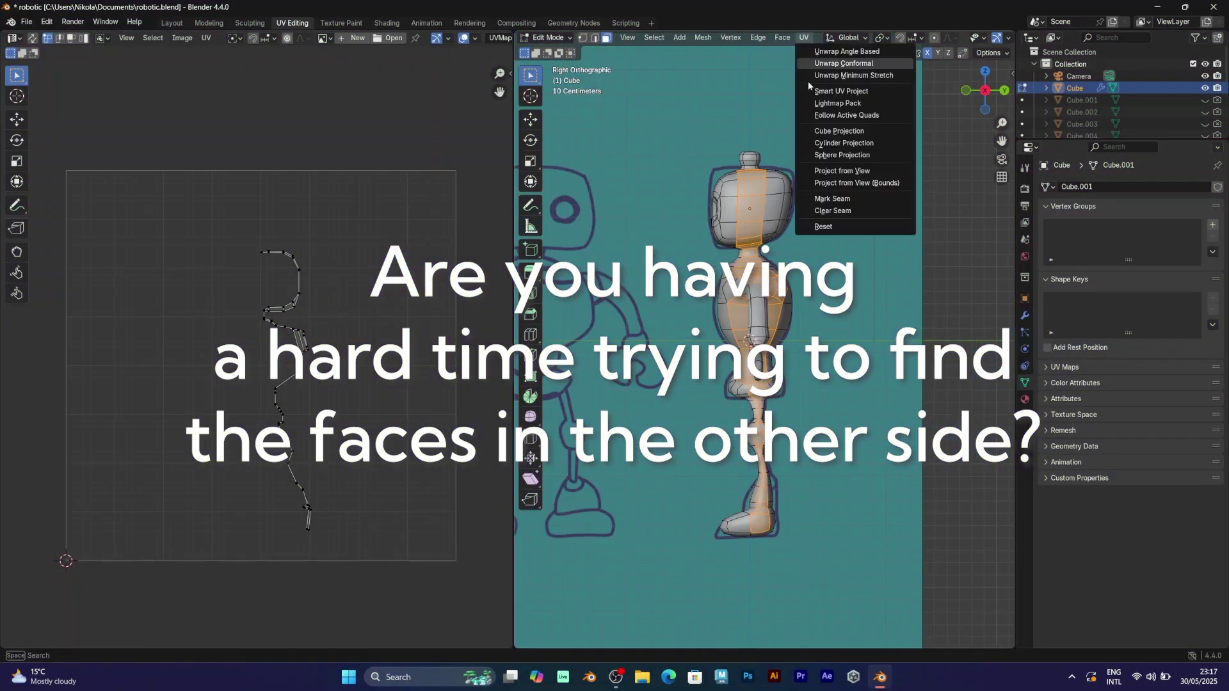
{"action": "left_click", "coordinate": [844, 173]}
{"action": "left_click_drag", "start_coordinate": [317, 530], "coordinate": [193, 197]}
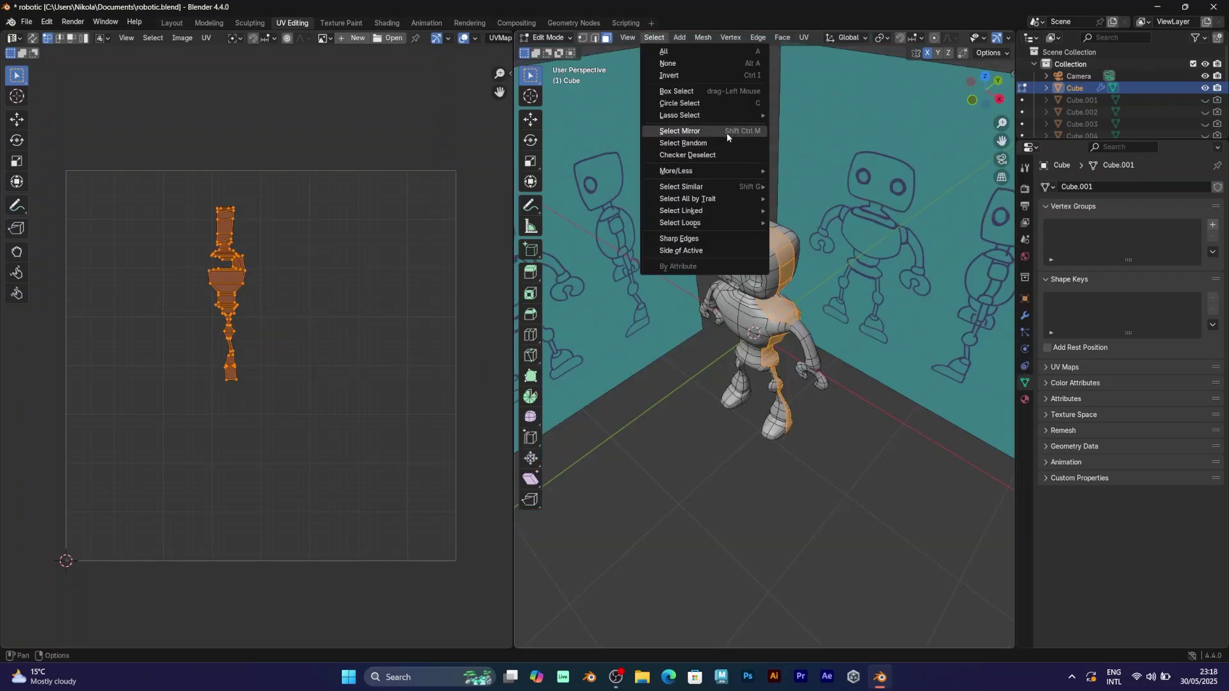
Step: Mirror the face selection along X to the opposite side and hide the Empty.001 reference image in the left orthographic view
{"action": "left_click", "coordinate": [727, 132]}
{"action": "middle_click_drag", "start_coordinate": [685, 253], "coordinate": [880, 211]}
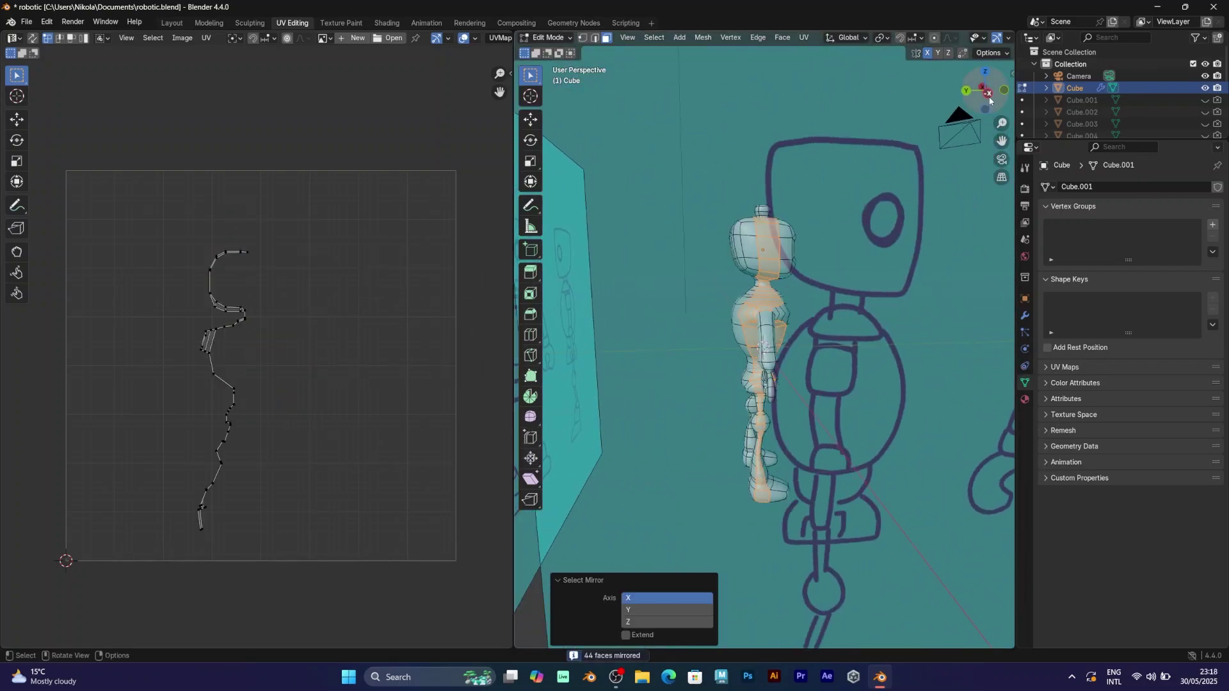
{"action": "left_click", "coordinate": [989, 94]}
{"action": "scroll", "coordinate": [1193, 86], "scroll_direction": "down", "scroll_amount": 5}
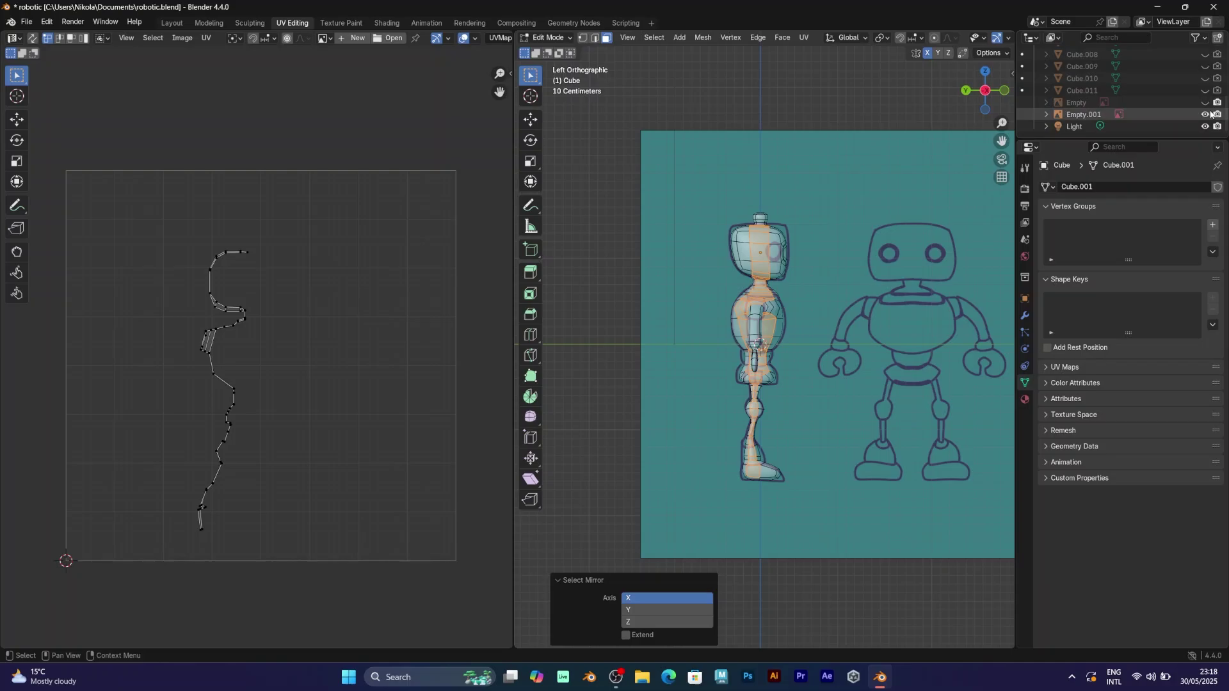
{"action": "left_click", "coordinate": [1205, 114]}
{"action": "scroll", "coordinate": [885, 279], "scroll_direction": "up", "scroll_amount": 4}
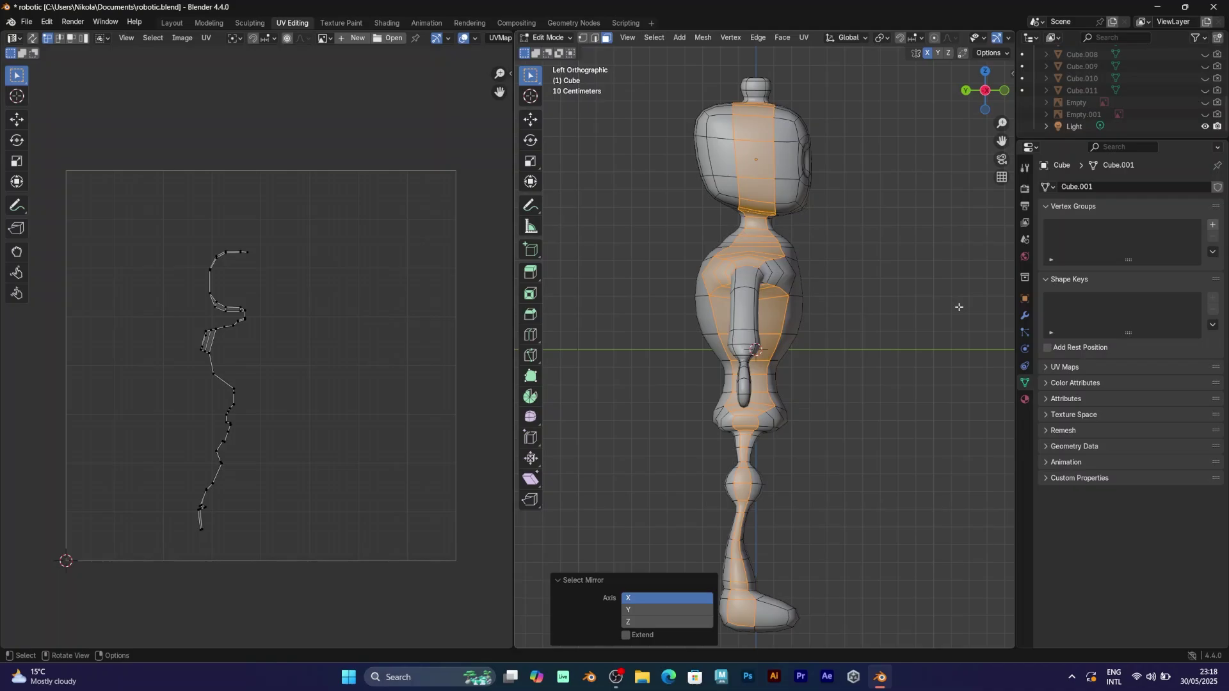
Step: Unwrap the mirrored side strip with Project from View and move its UV island up and to the right
{"action": "scroll", "coordinate": [959, 307], "scroll_direction": "down", "scroll_amount": 2}
{"action": "key", "text": "u"}
{"action": "left_click", "coordinate": [841, 171]}
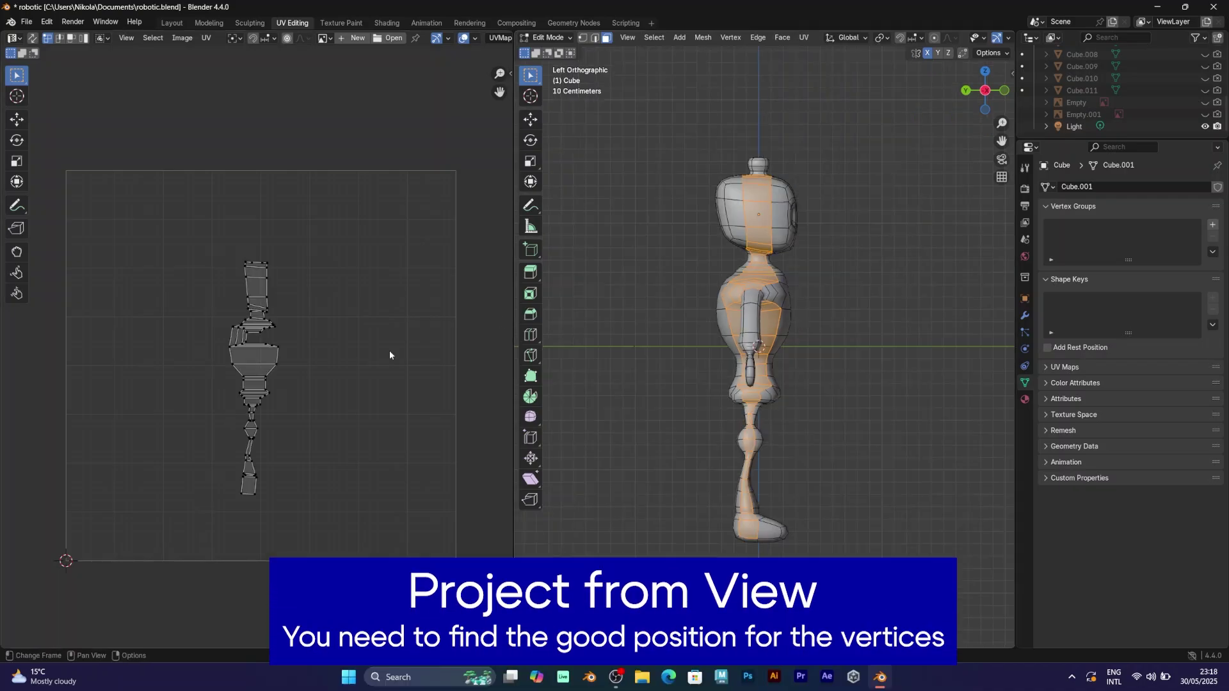
{"action": "left_click_drag", "start_coordinate": [313, 517], "coordinate": [201, 229]}
{"action": "key", "text": "g"}
{"action": "left_click", "coordinate": [388, 329]}
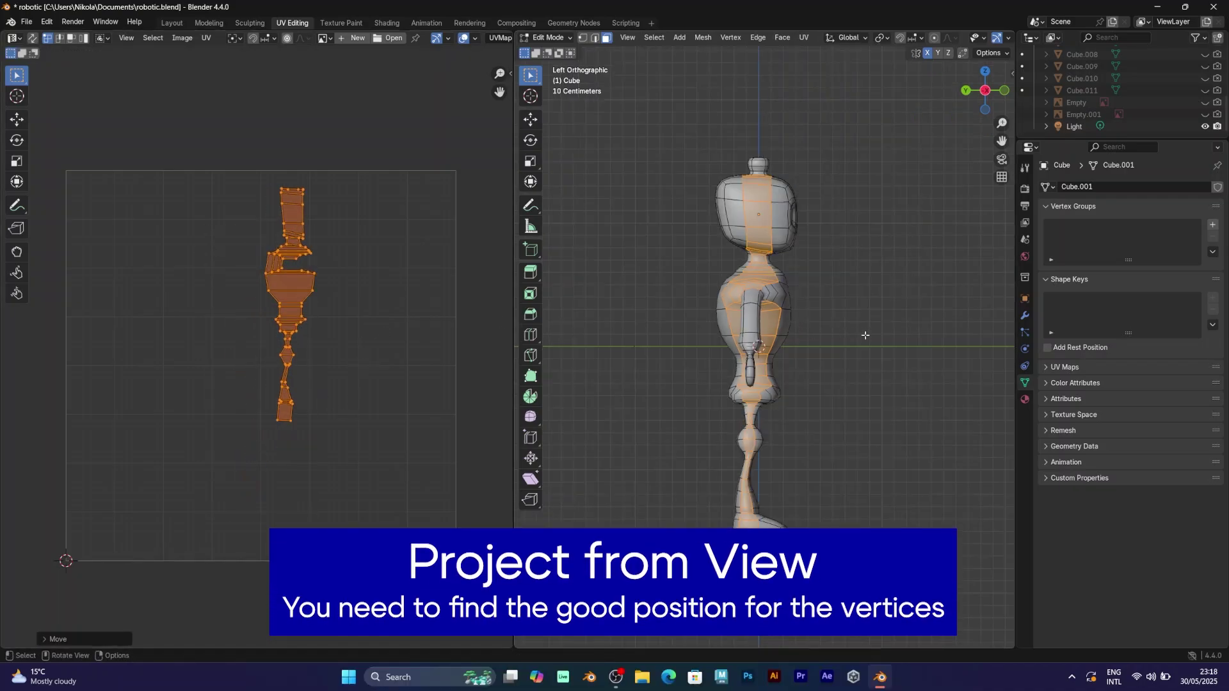
Step: Mirror the face selection back along X and scale the UV island of that side strip
{"action": "left_click", "coordinate": [653, 37]}
{"action": "left_click", "coordinate": [709, 131]}
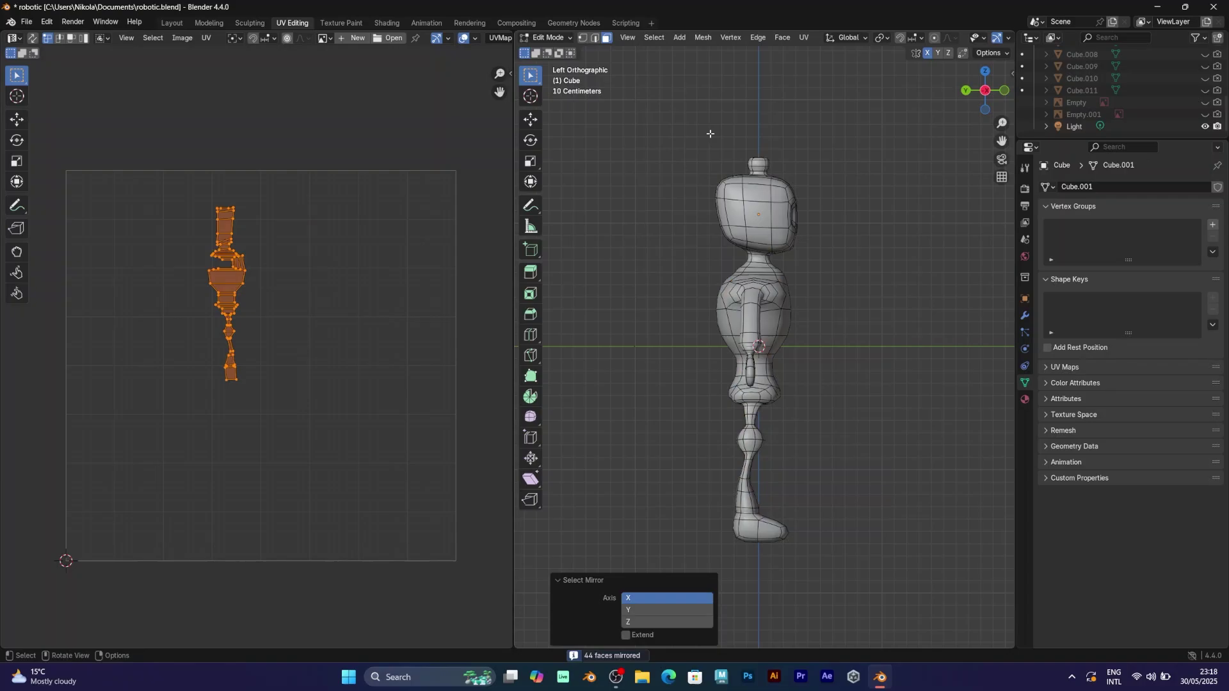
{"action": "key", "text": "s"}
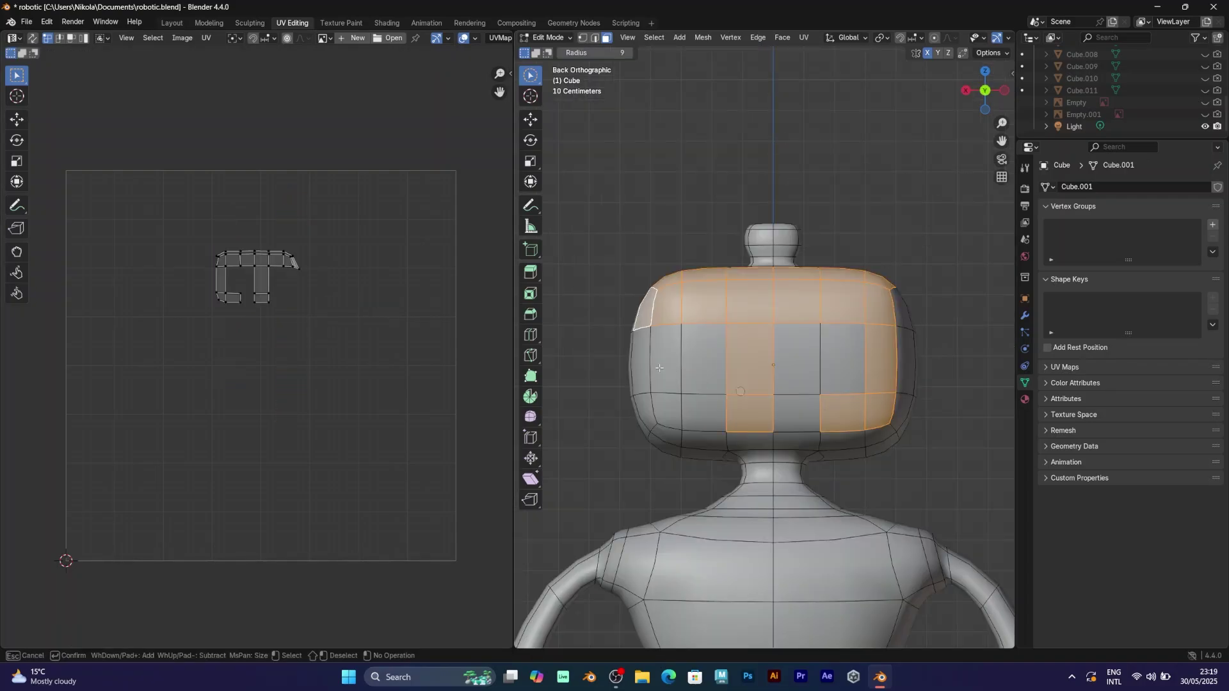
Step: Circle-select the back faces of the head, neck, torso and pelvis at radius 9 in the back orthographic view
{"action": "left_click_drag", "start_coordinate": [742, 358], "coordinate": [651, 370]}
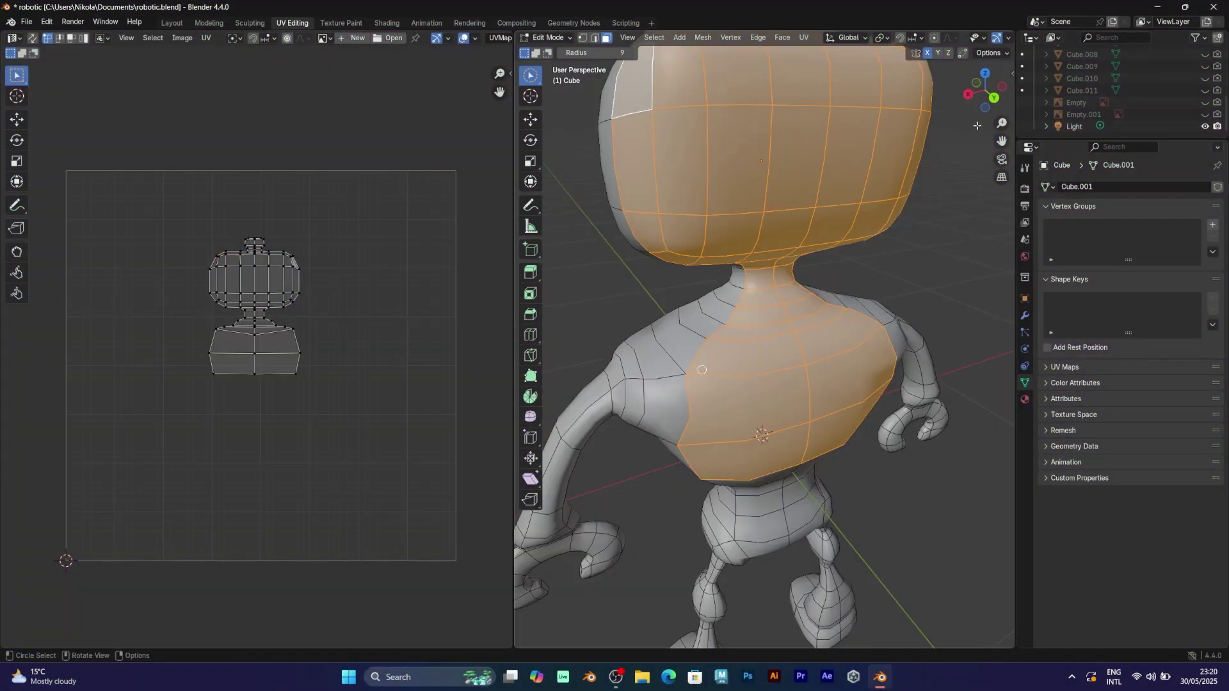
{"action": "middle_click_drag", "start_coordinate": [793, 398], "coordinate": [879, 303]}
{"action": "key", "text": "ctrl+KP_1"}
{"action": "left_click_drag", "start_coordinate": [879, 302], "coordinate": [768, 442]}
{"action": "left_click_drag", "start_coordinate": [768, 442], "coordinate": [756, 474]}
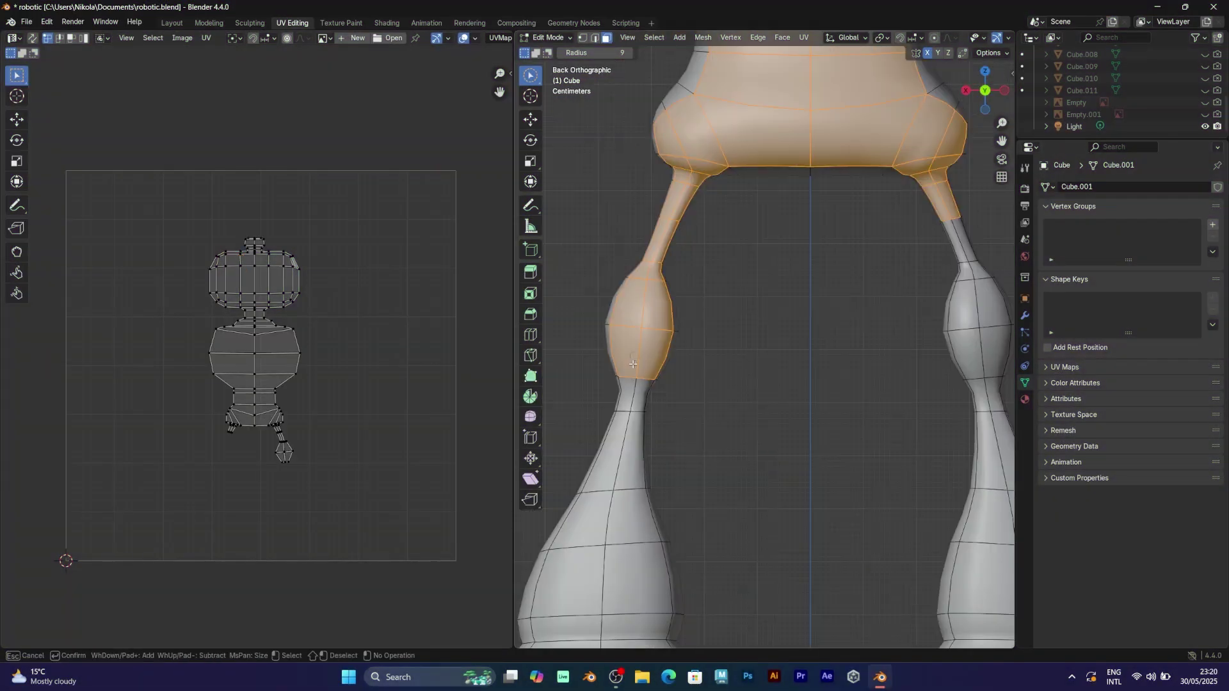
Step: Extend the circle selection down the back of both lower legs and feet
{"action": "left_click_drag", "start_coordinate": [615, 469], "coordinate": [598, 563]}
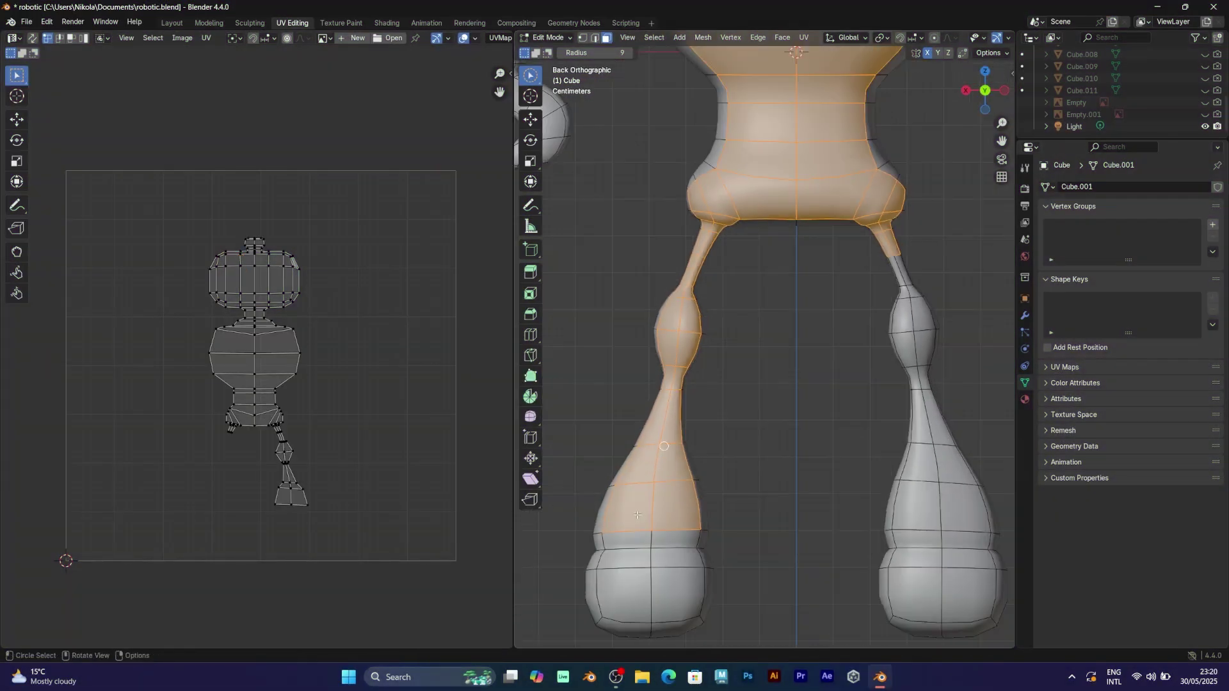
{"action": "left_click_drag", "start_coordinate": [649, 538], "coordinate": [650, 628]}
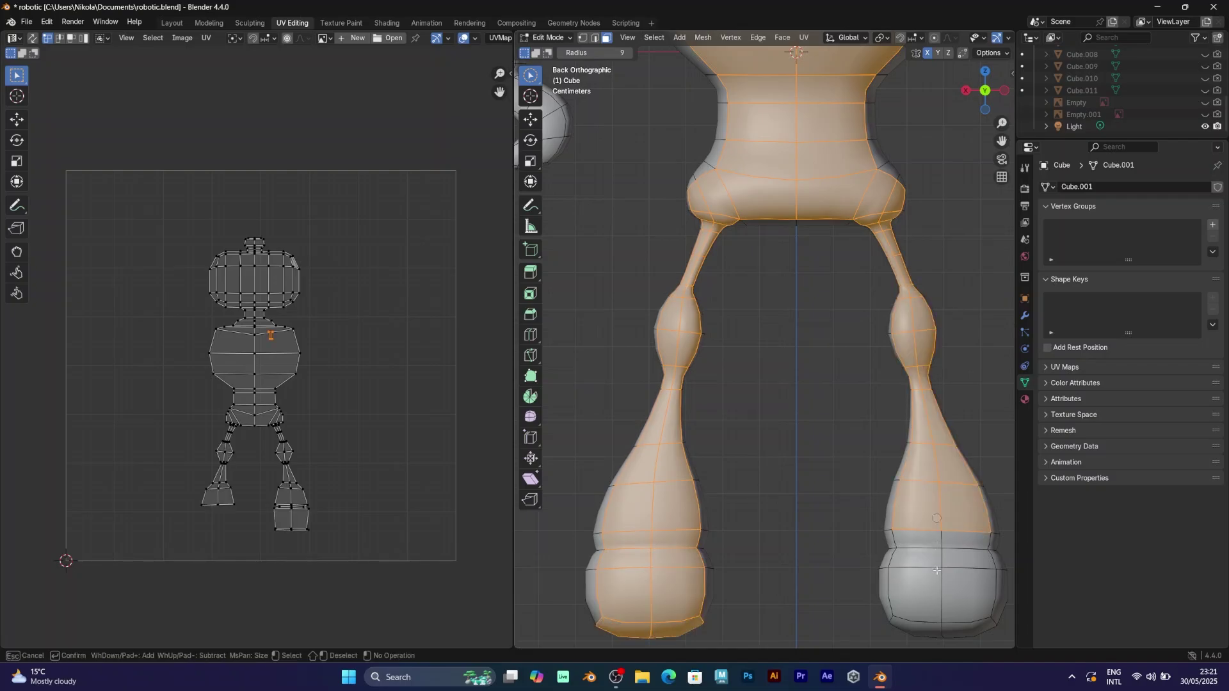
{"action": "mouse_move", "coordinate": [925, 524]}
{"action": "left_mouse_down"}
{"action": "mouse_move", "coordinate": [946, 593]}
{"action": "mouse_move", "coordinate": [940, 632]}
{"action": "left_mouse_up"}
Step: Unwrap the selected back faces with Project from View, with the whole robot framed in the back view
{"action": "scroll", "coordinate": [941, 633], "scroll_direction": "down", "scroll_amount": 2}
{"action": "left_click", "coordinate": [804, 38]}
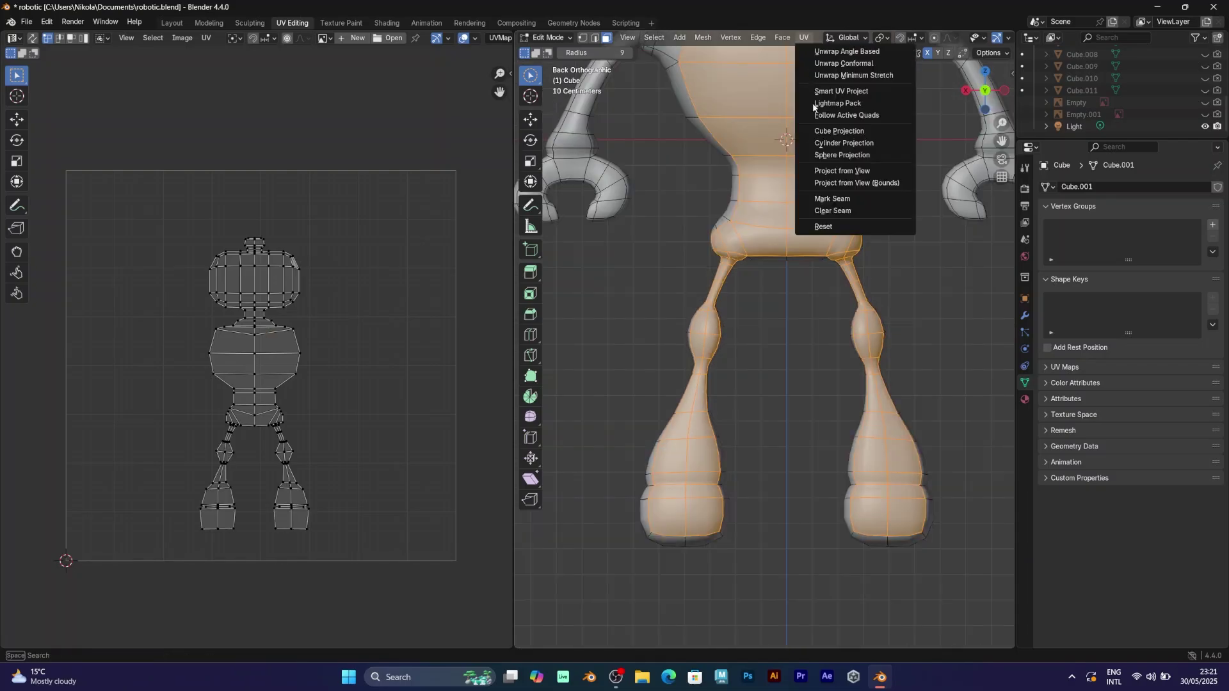
{"action": "left_click", "coordinate": [840, 170]}
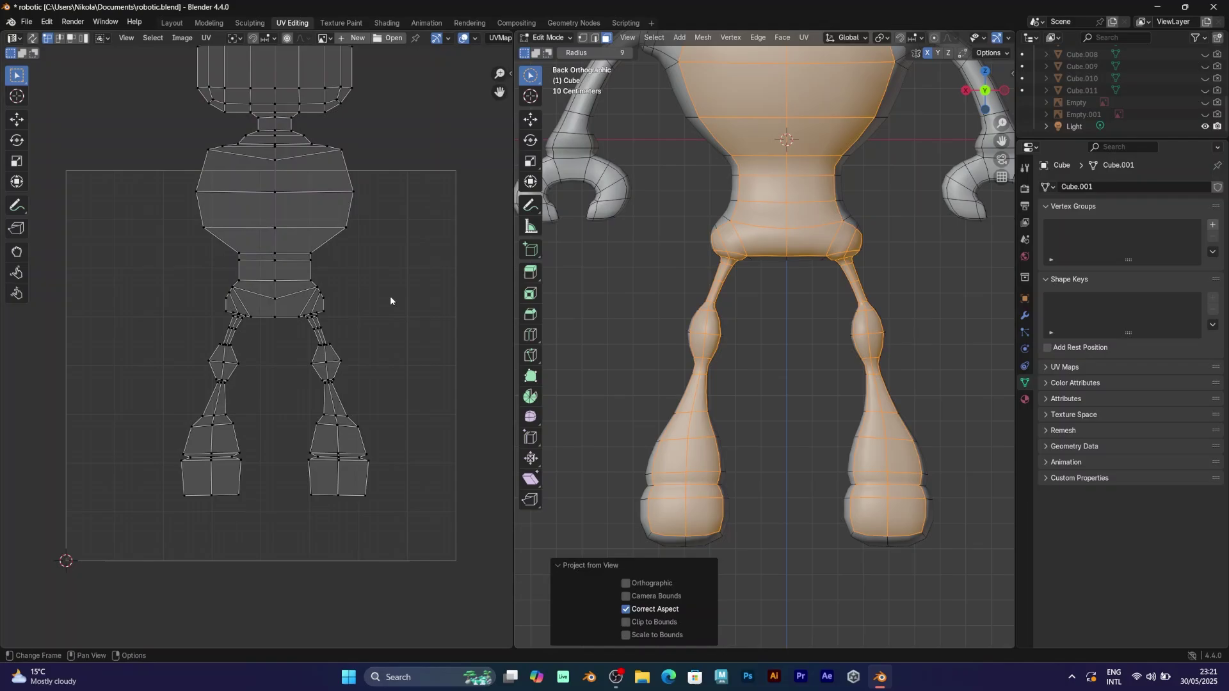
{"action": "scroll", "coordinate": [390, 296], "scroll_direction": "down", "scroll_amount": 1}
{"action": "scroll", "coordinate": [832, 275], "scroll_direction": "down", "scroll_amount": 4}
{"action": "left_click", "coordinate": [804, 37]}
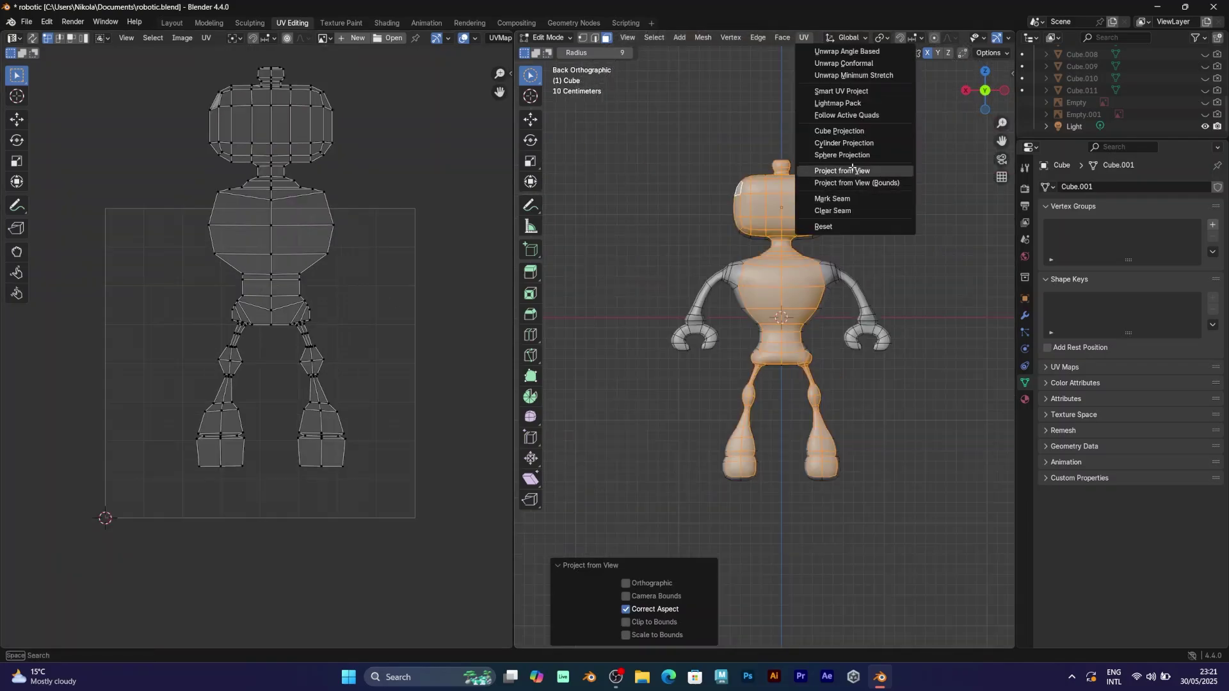
{"action": "left_click", "coordinate": [852, 169]}
Step: Select the whole back UV island and move it to the upper right area of the UV square
{"action": "left_click_drag", "start_coordinate": [340, 440], "coordinate": [202, 259]}
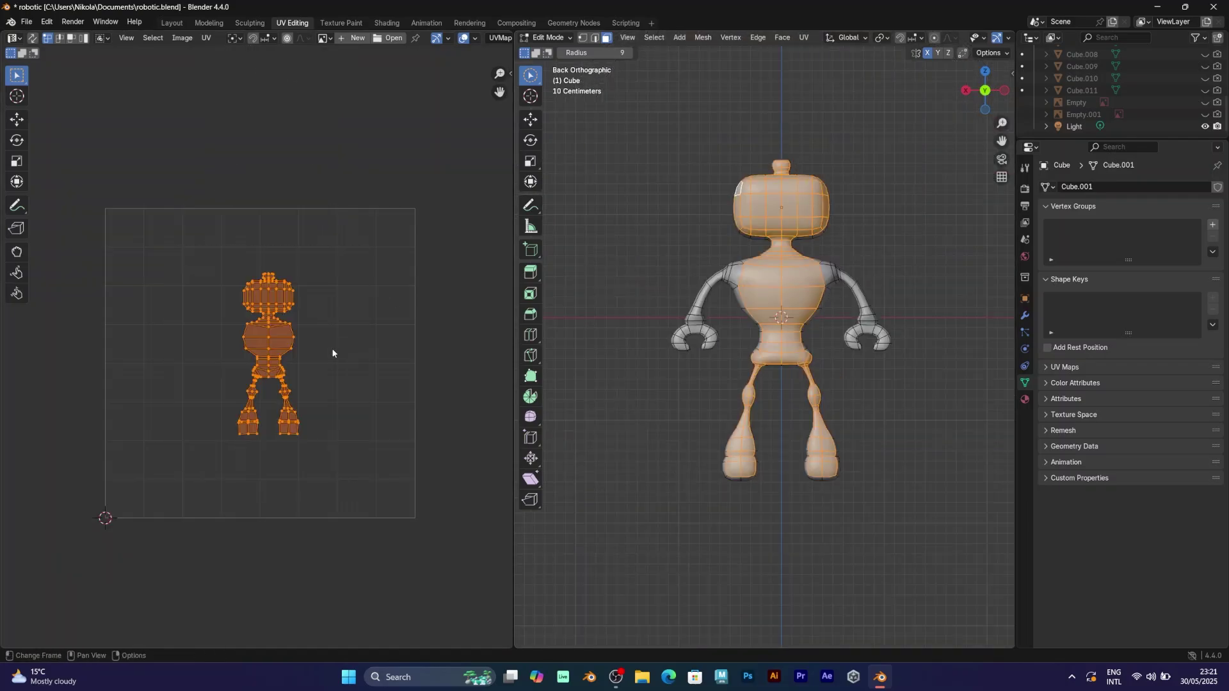
{"action": "key", "text": "g"}
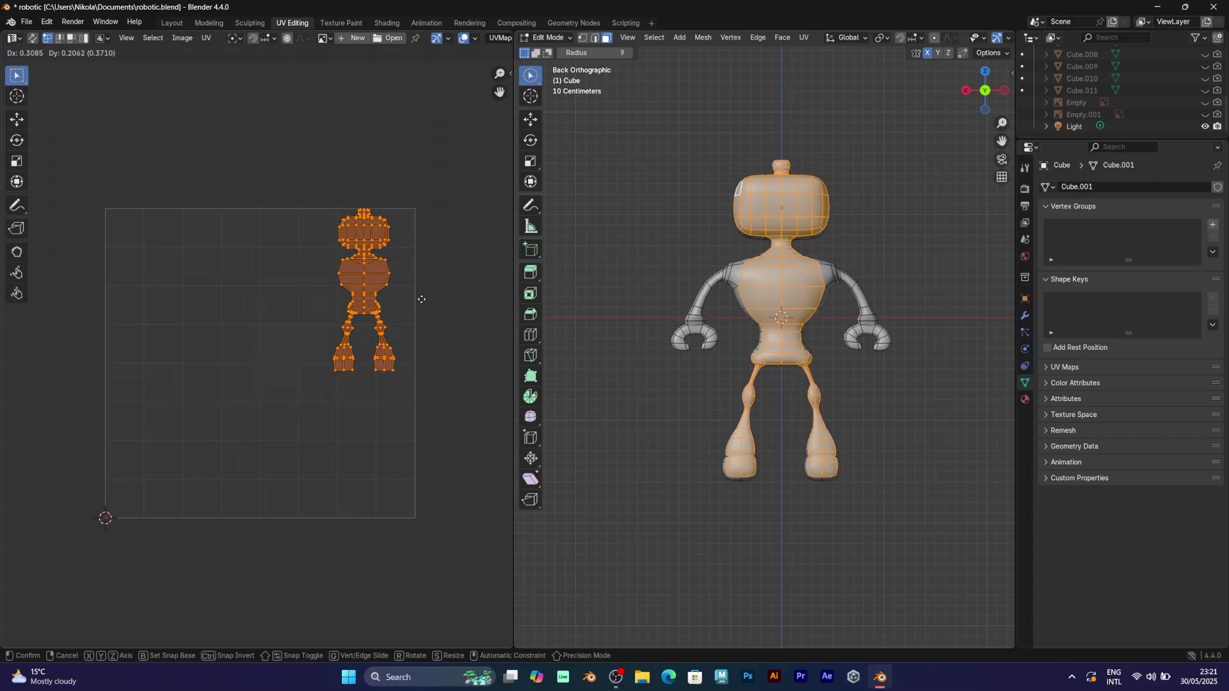
{"action": "left_click", "coordinate": [411, 305]}
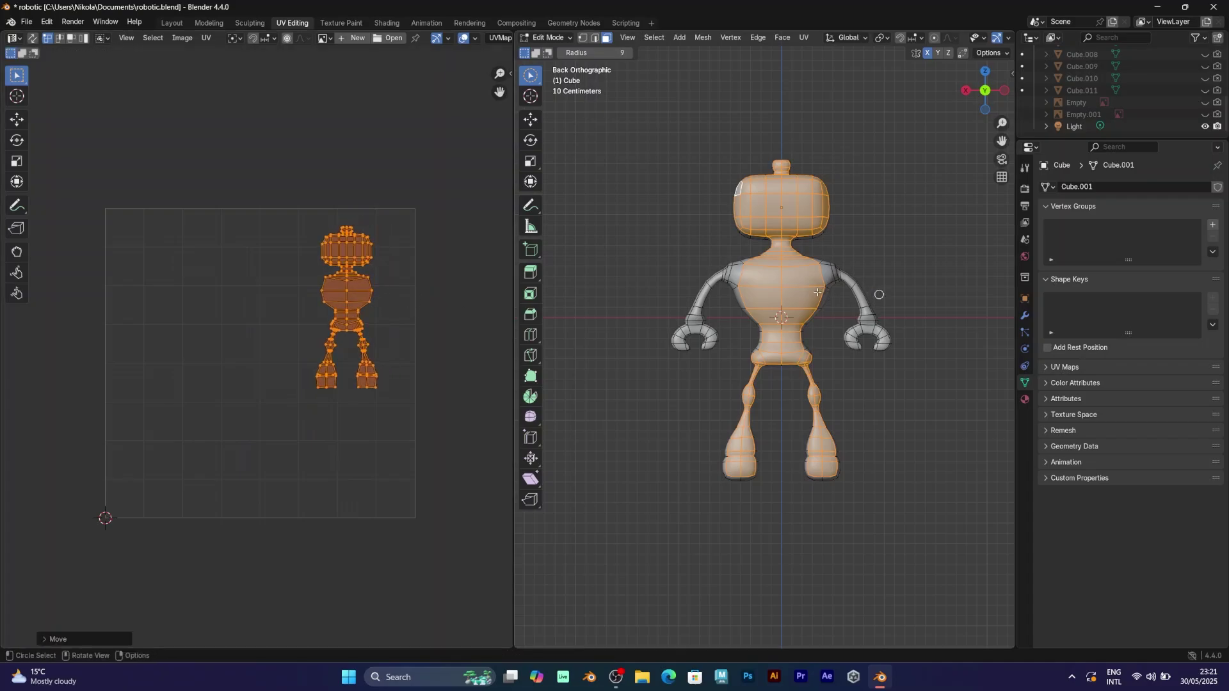
Step: Clear the full face selection in the right view and select only the outer side faces of the arm and hand
{"action": "middle_click_drag", "start_coordinate": [818, 292], "coordinate": [670, 301]}
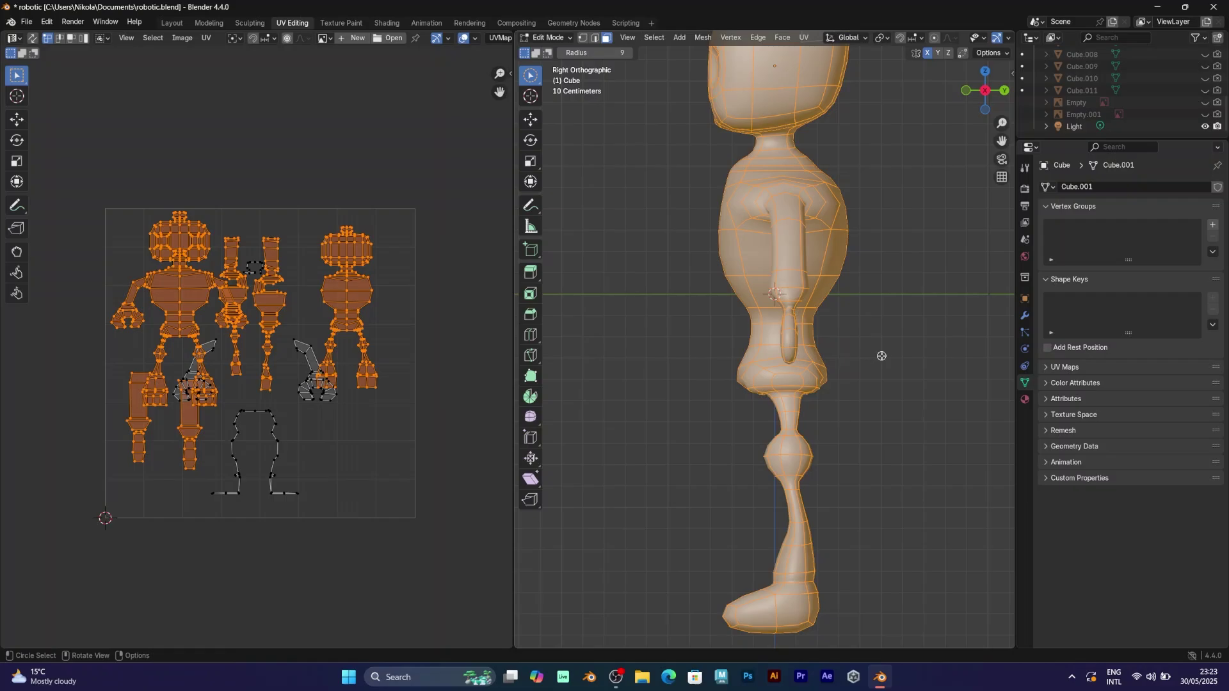
{"action": "key", "text": "ctrl+i"}
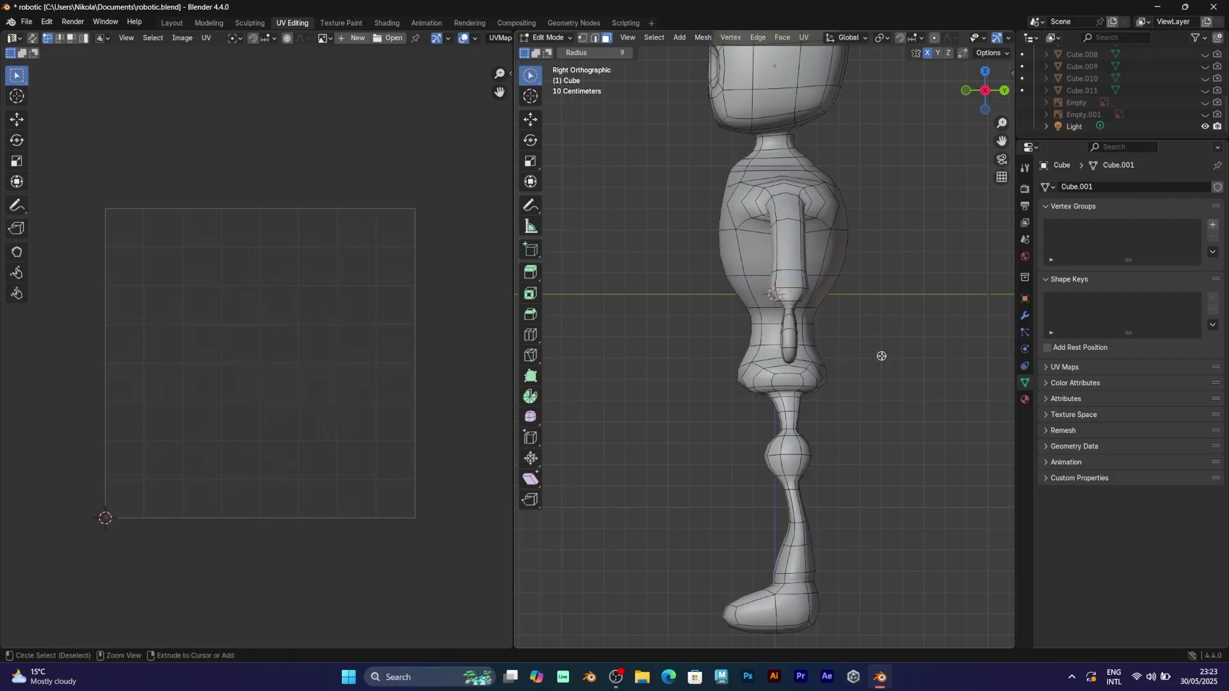
{"action": "key", "text": "ctrl+l"}
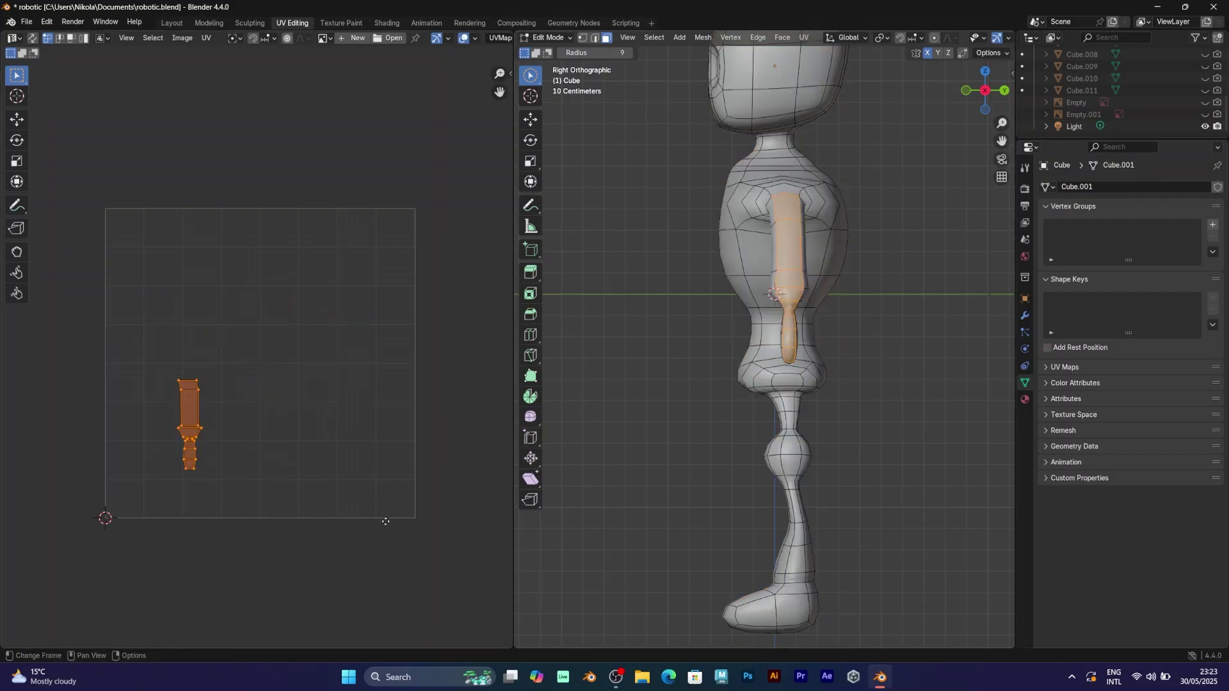
Step: Move the side-view arm UV island down toward the lower edge of the UV square
{"action": "key", "text": "g"}
{"action": "left_click", "coordinate": [429, 505]}
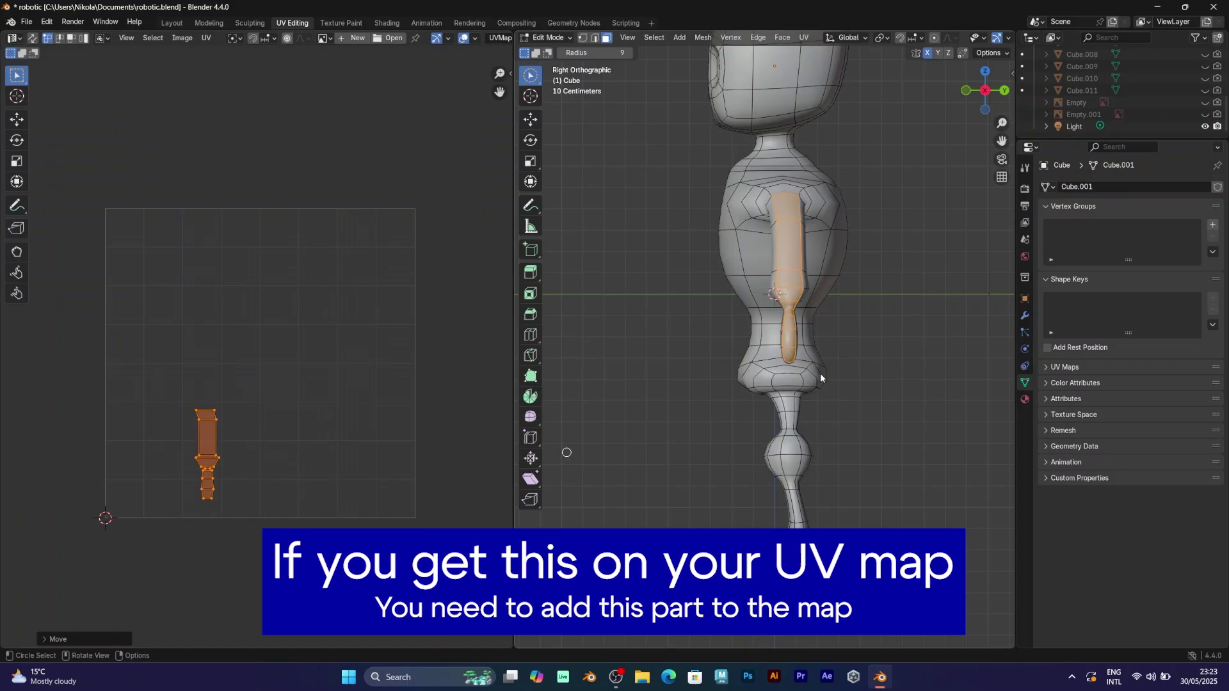
{"action": "right_click", "coordinate": [820, 378]}
Step: Select the outer faces of the opposite arm and hand in the left view and unwrap them with Project from View
{"action": "left_click_drag", "start_coordinate": [734, 257], "coordinate": [734, 268], "text": "shift"}
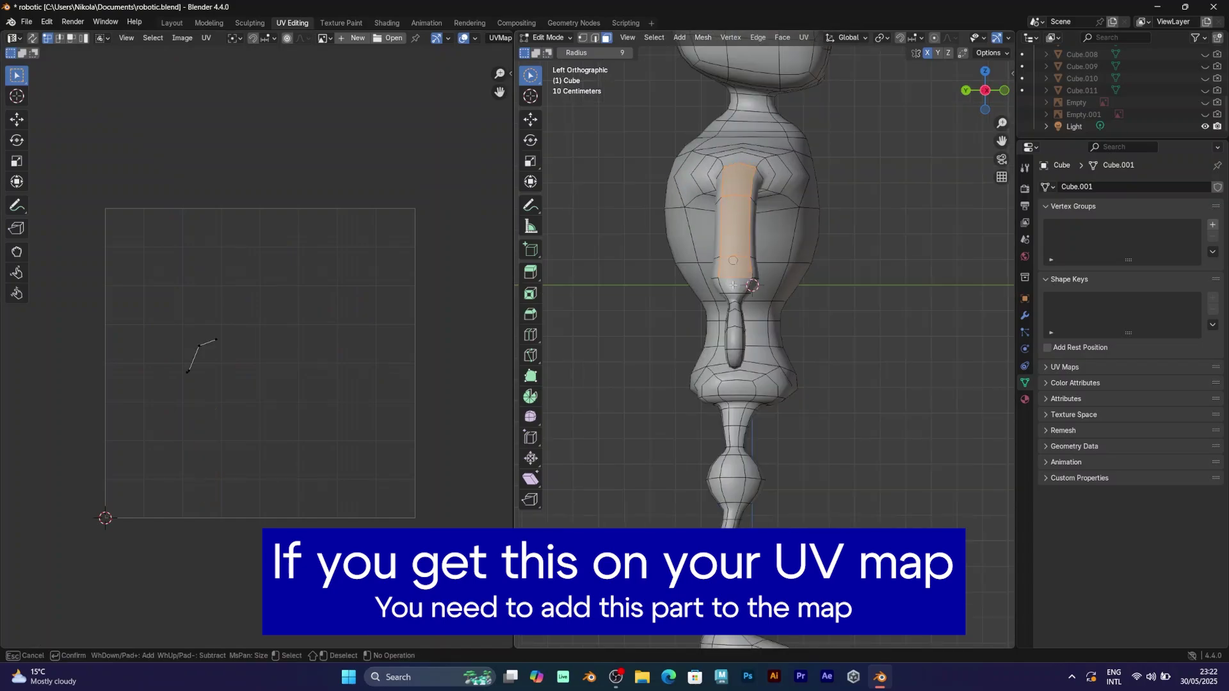
{"action": "left_click", "coordinate": [733, 293], "text": "shift"}
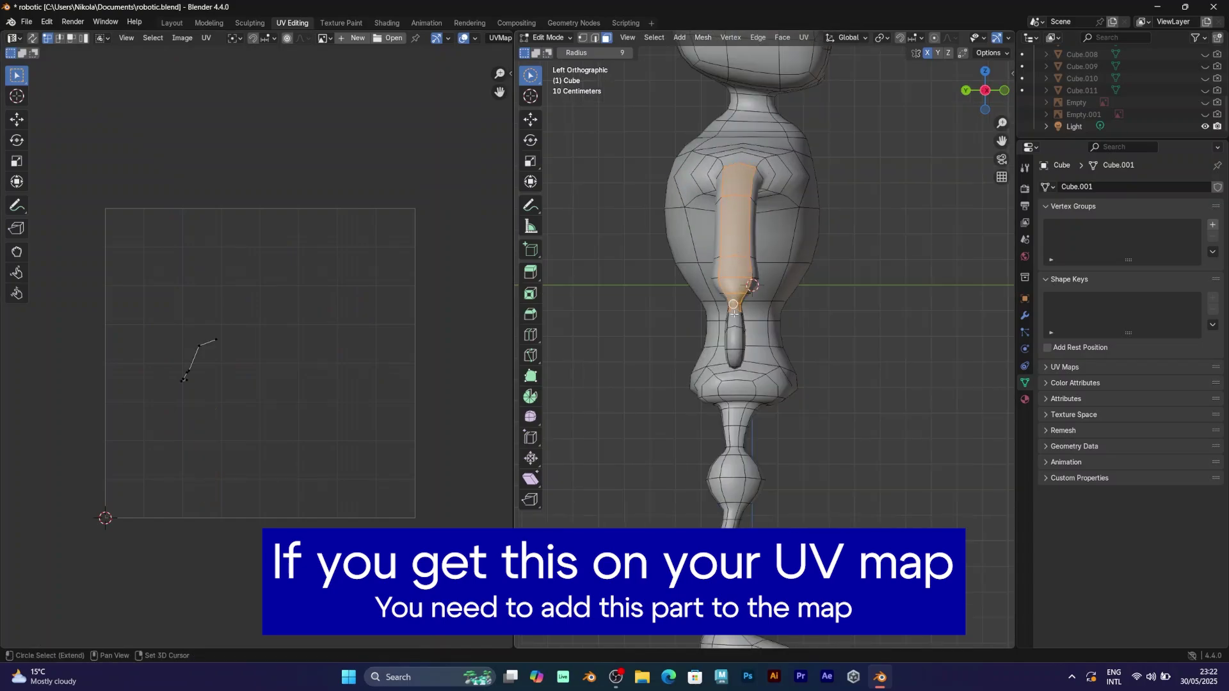
{"action": "left_click_drag", "start_coordinate": [735, 338], "coordinate": [735, 358], "text": "shift"}
{"action": "scroll", "coordinate": [960, 102], "scroll_direction": "down", "scroll_amount": 2}
{"action": "scroll", "coordinate": [812, 190], "scroll_direction": "up", "scroll_amount": 1}
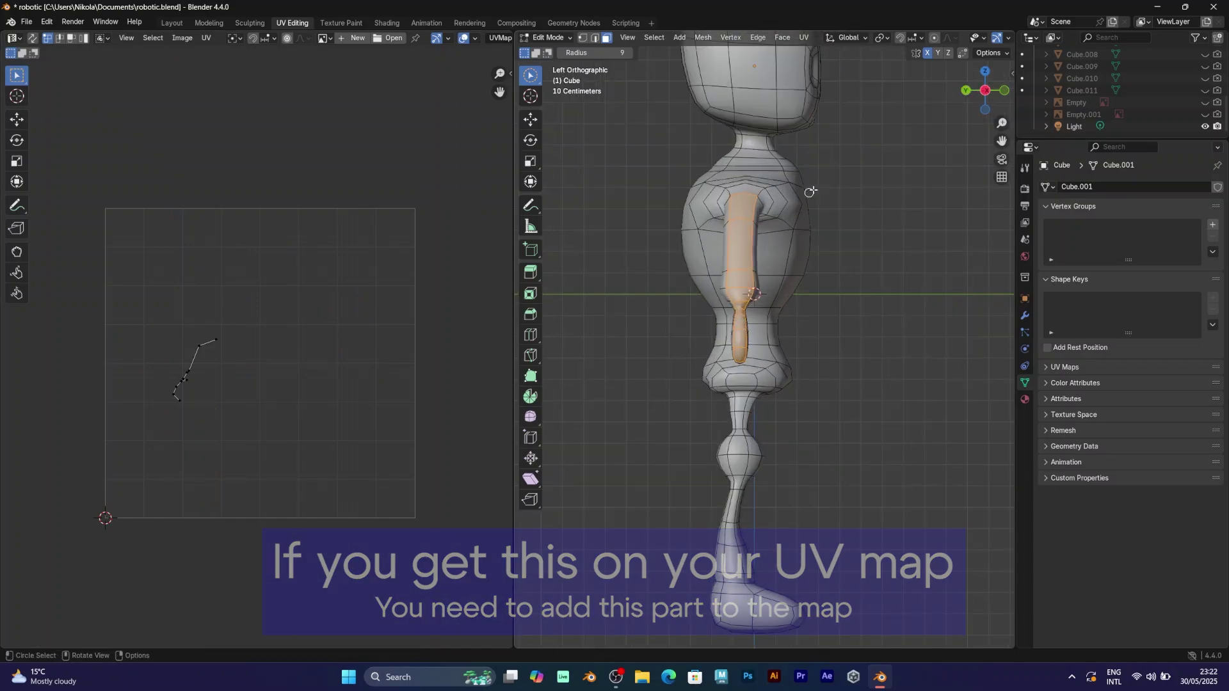
{"action": "left_click", "coordinate": [805, 37]}
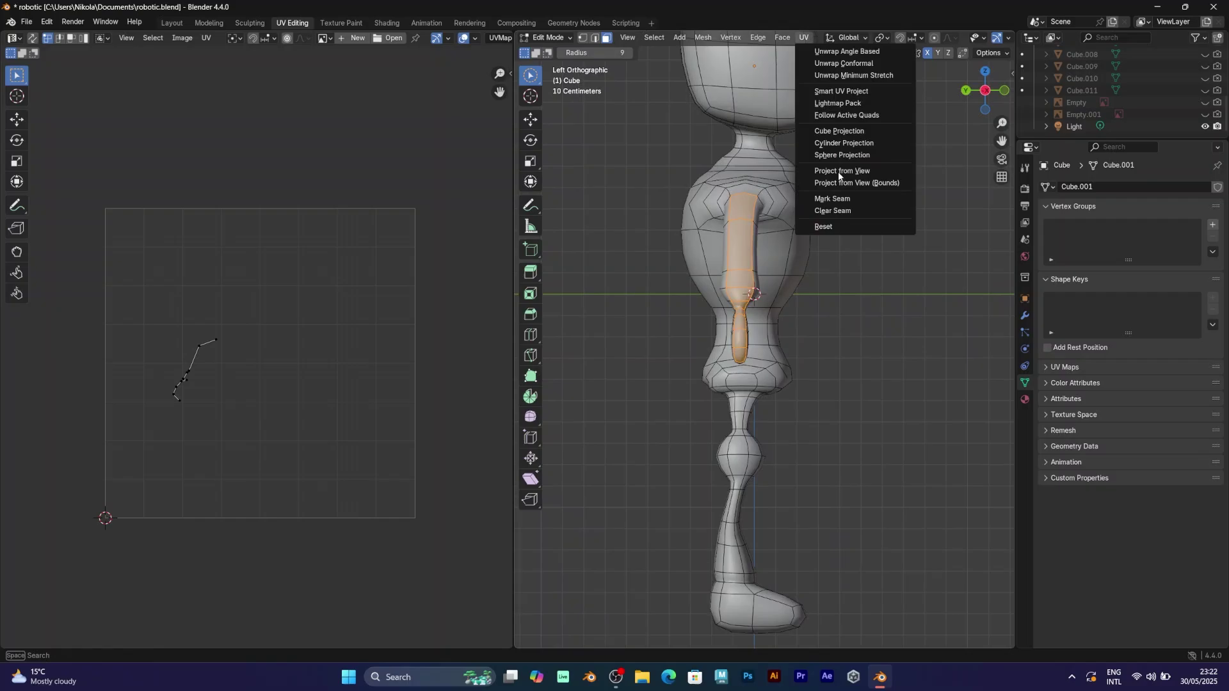
{"action": "left_click", "coordinate": [841, 171]}
{"action": "key", "text": "a"}
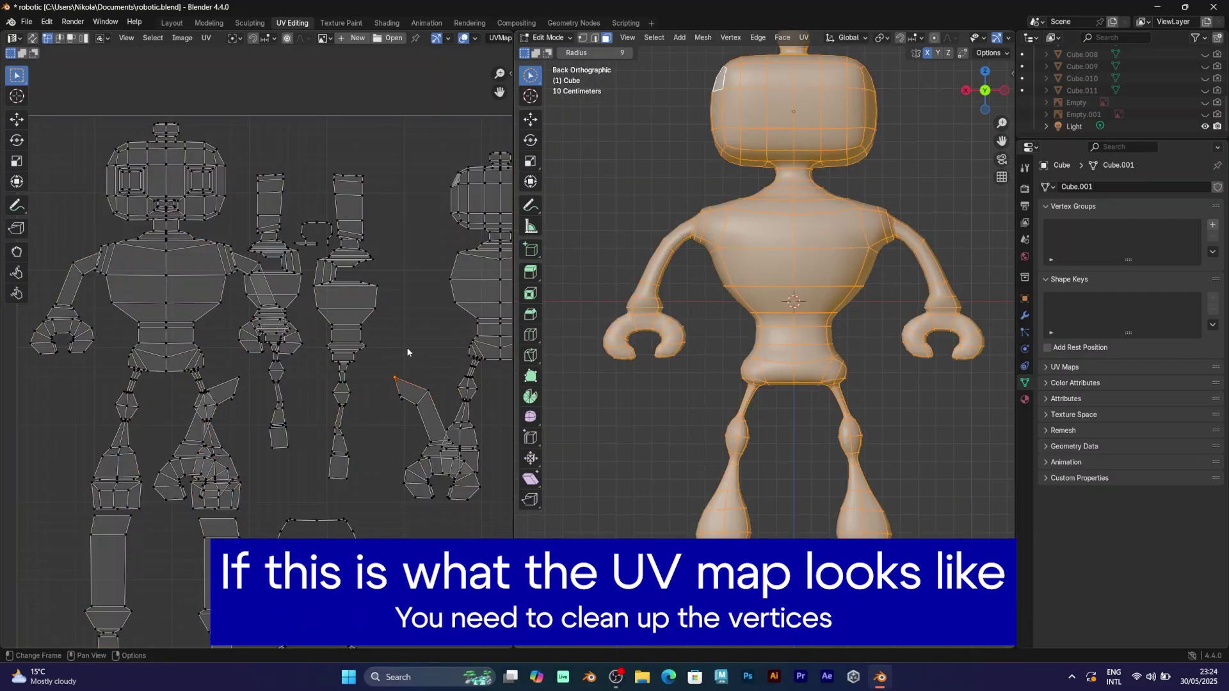
Step: Try to move the partly selected arm and hand UV island down to the lower right of the UV square
{"action": "scroll", "coordinate": [220, 228], "scroll_direction": "up", "scroll_amount": 5}
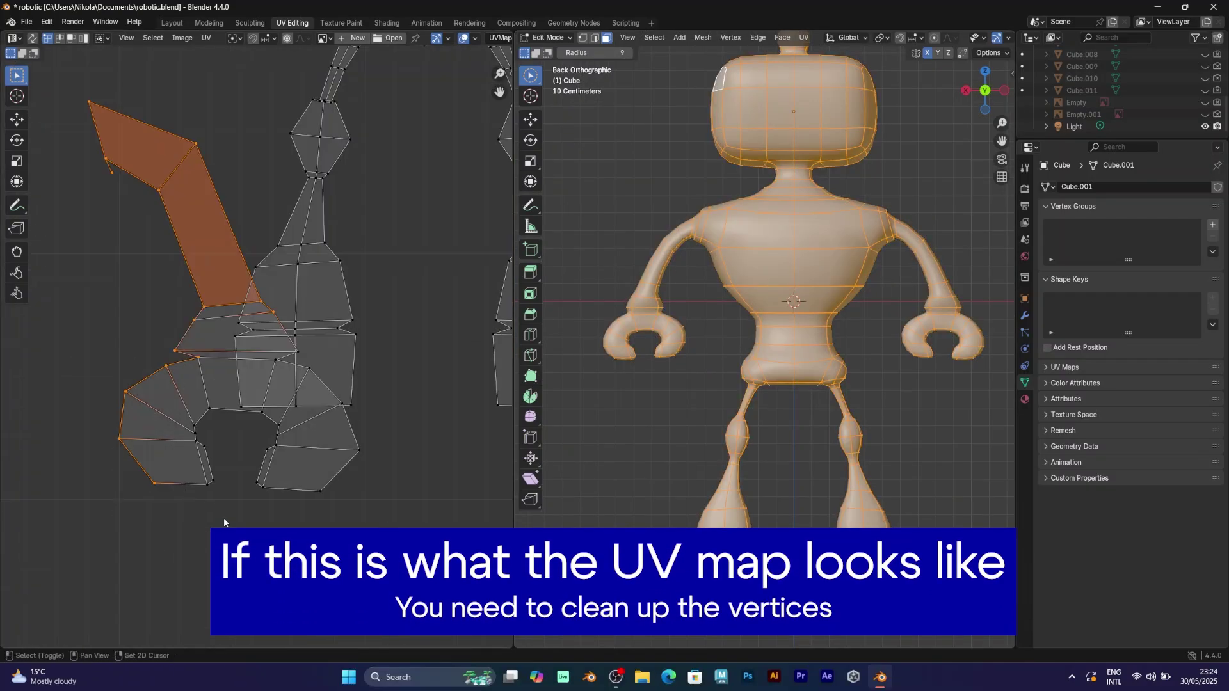
{"action": "scroll", "coordinate": [224, 520], "scroll_direction": "down", "scroll_amount": 8}
{"action": "key", "text": "g"}
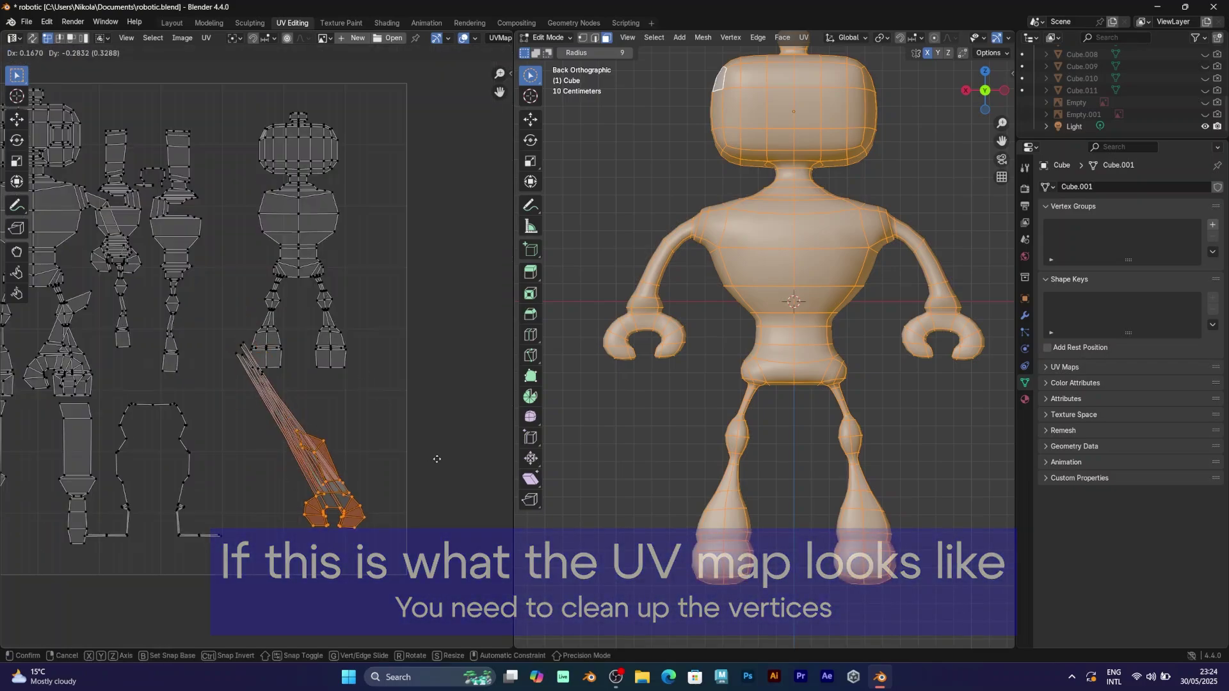
{"action": "left_click", "coordinate": [457, 480]}
{"action": "key", "text": "ctrl+z"}
Step: Add the remaining doubled vertices of the arm and hand island to the UV selection
{"action": "scroll", "coordinate": [255, 354], "scroll_direction": "up", "scroll_amount": 7}
{"action": "left_click_drag", "start_coordinate": [290, 451], "coordinate": [163, 351]}
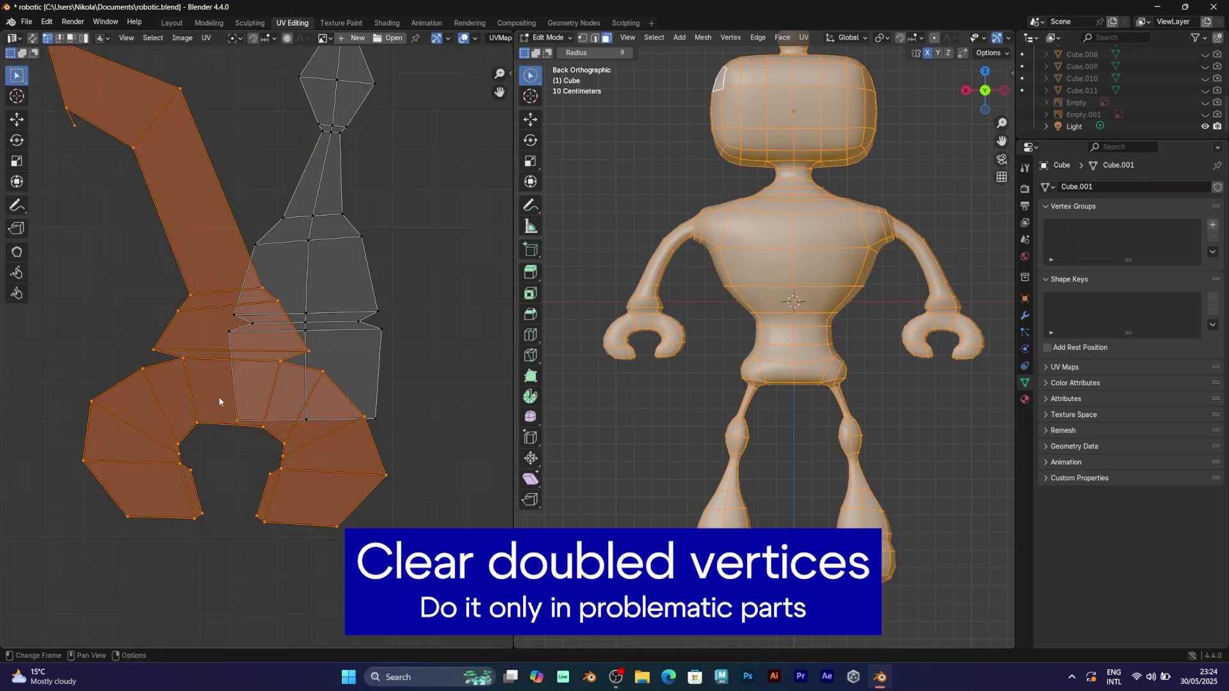
{"action": "left_click_drag", "start_coordinate": [219, 402], "coordinate": [245, 427], "text": "ctrl"}
{"action": "scroll", "coordinate": [318, 450], "scroll_direction": "down", "scroll_amount": 4}
{"action": "scroll", "coordinate": [275, 416], "scroll_direction": "up", "scroll_amount": 4}
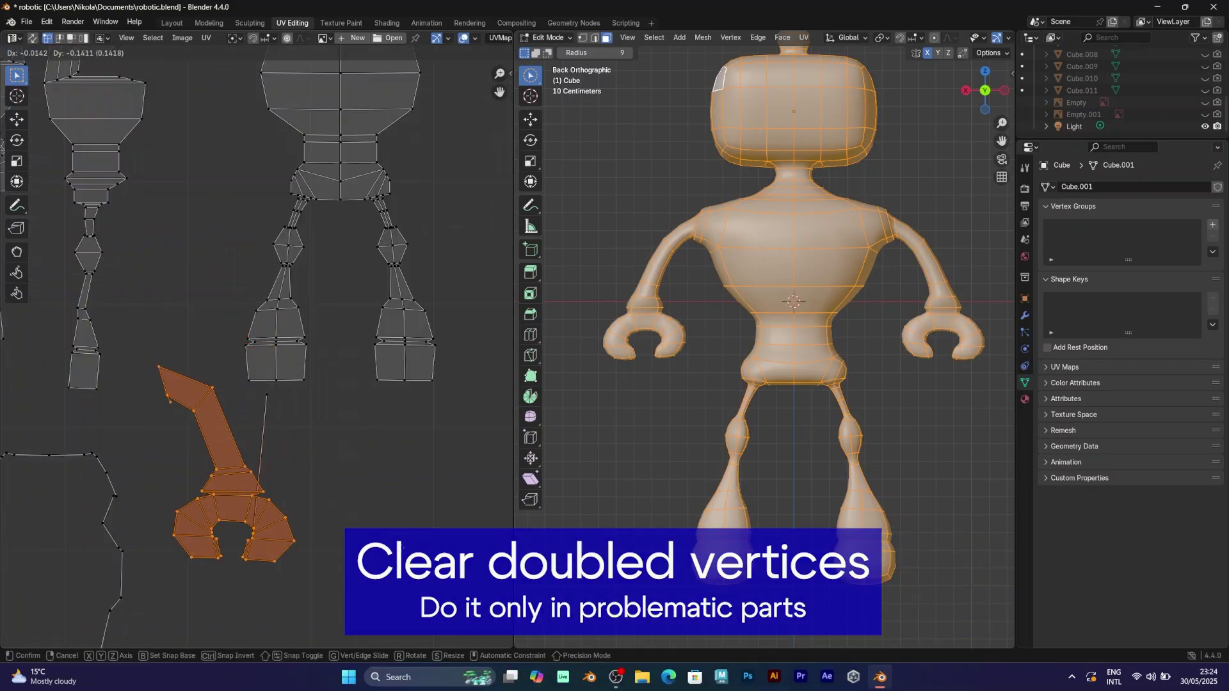
{"action": "scroll", "coordinate": [252, 421], "scroll_direction": "down", "scroll_amount": 4}
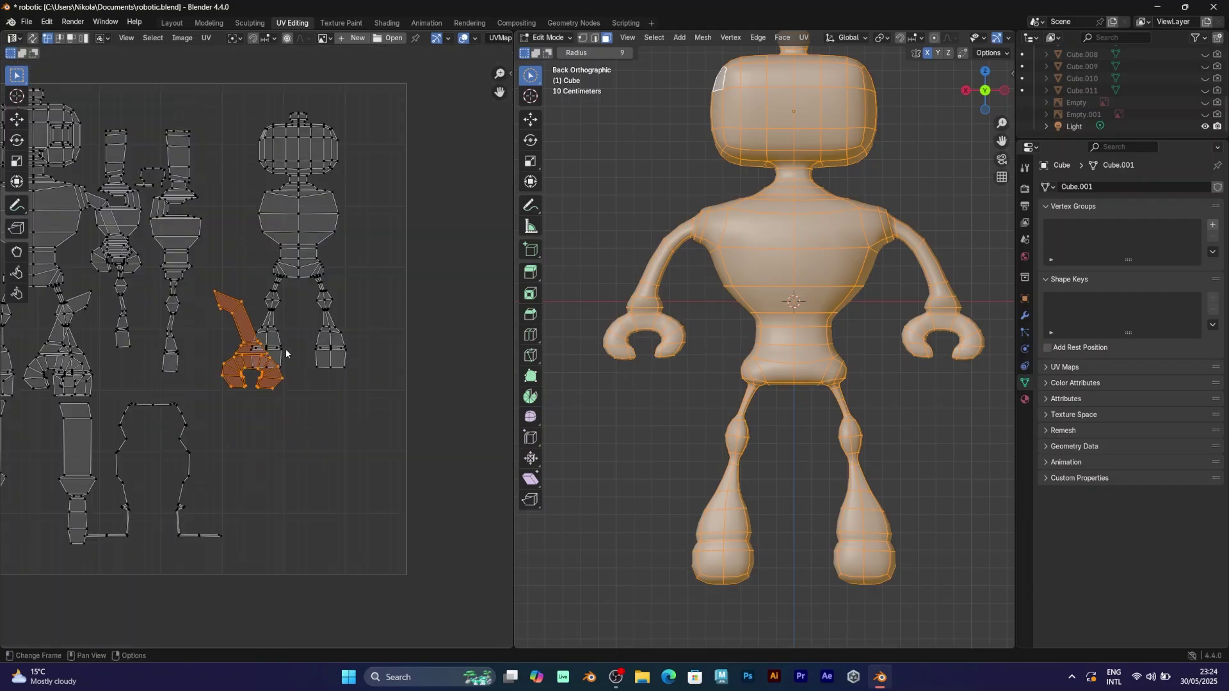
Step: Move the complete arm and hand island to the empty lower right area of the UV square
{"action": "key", "text": "g"}
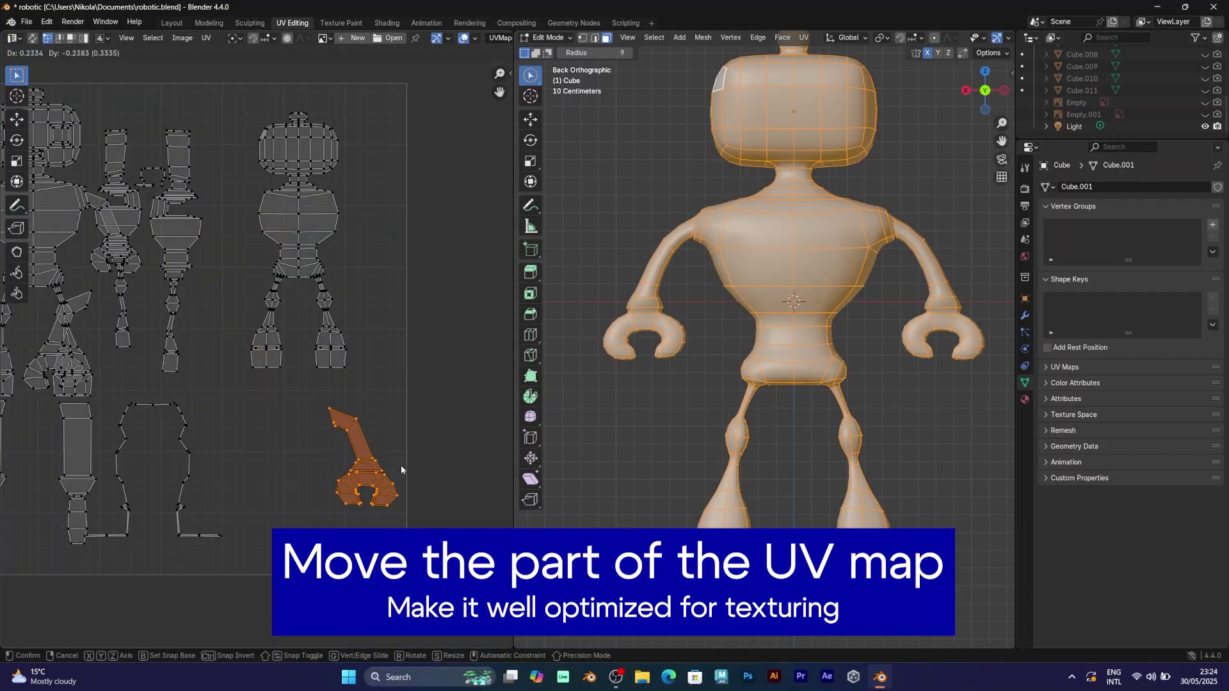
{"action": "left_click", "coordinate": [397, 448]}
{"action": "scroll", "coordinate": [274, 340], "scroll_direction": "down", "scroll_amount": 1}
{"action": "middle_click_drag", "start_coordinate": [274, 340], "coordinate": [355, 369]}
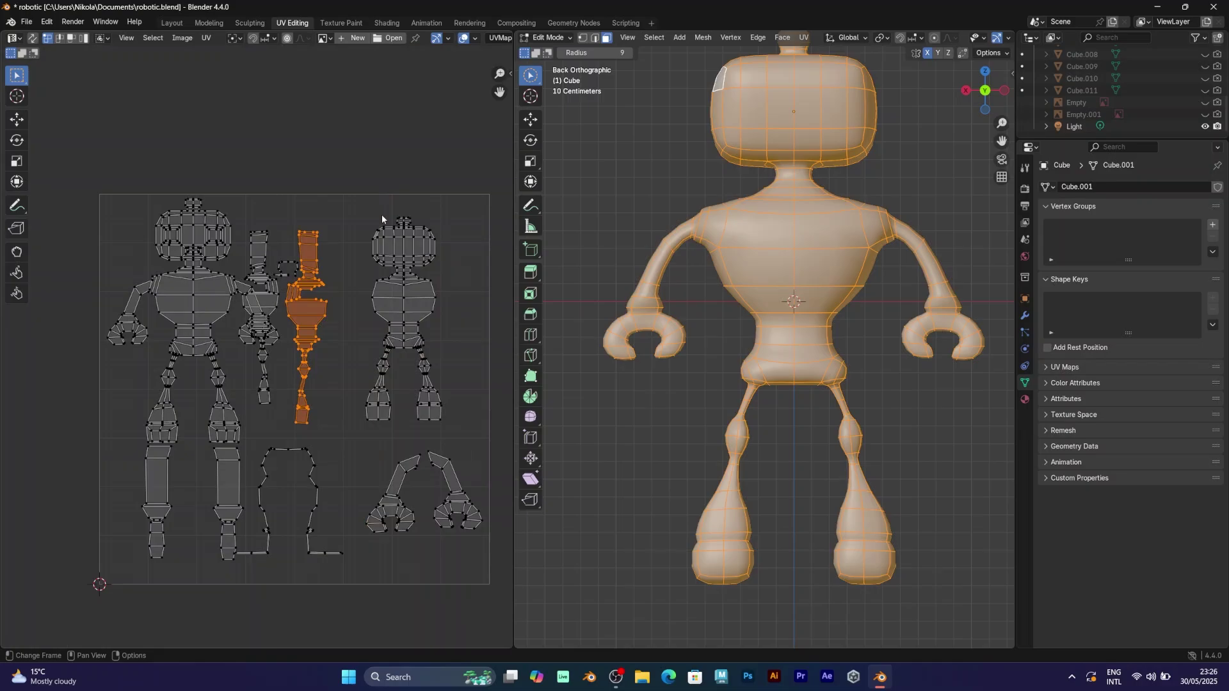
Step: Move the selected side-profile UV island right, next to the back-view island
{"action": "key", "text": "g"}
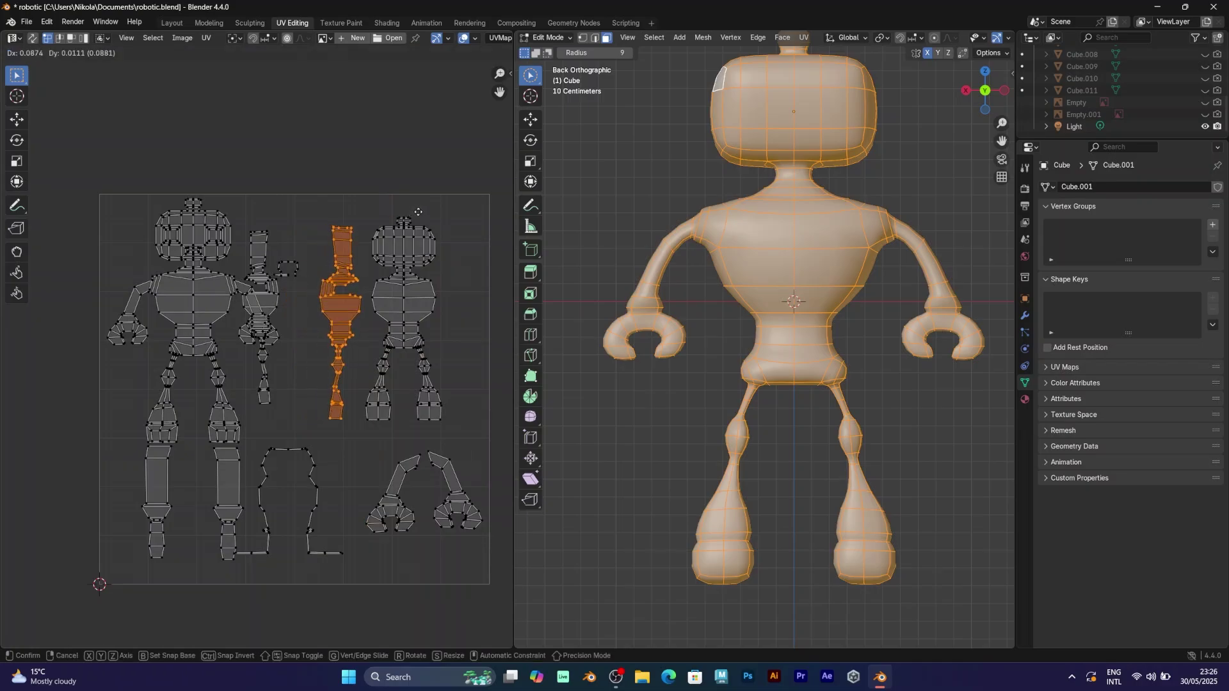
{"action": "left_click", "coordinate": [310, 249]}
{"action": "scroll", "coordinate": [310, 282], "scroll_direction": "up", "scroll_amount": 3}
{"action": "middle_click_drag", "start_coordinate": [310, 283], "coordinate": [305, 326]}
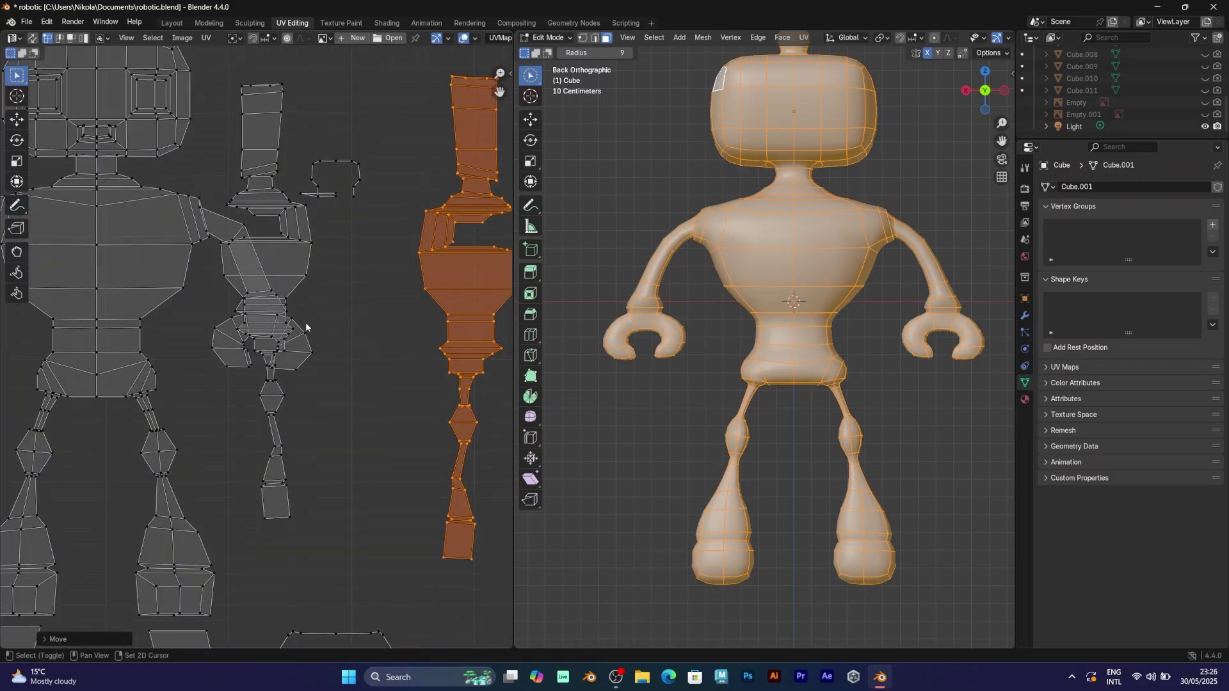
{"action": "scroll", "coordinate": [825, 308], "scroll_direction": "down", "scroll_amount": 2}
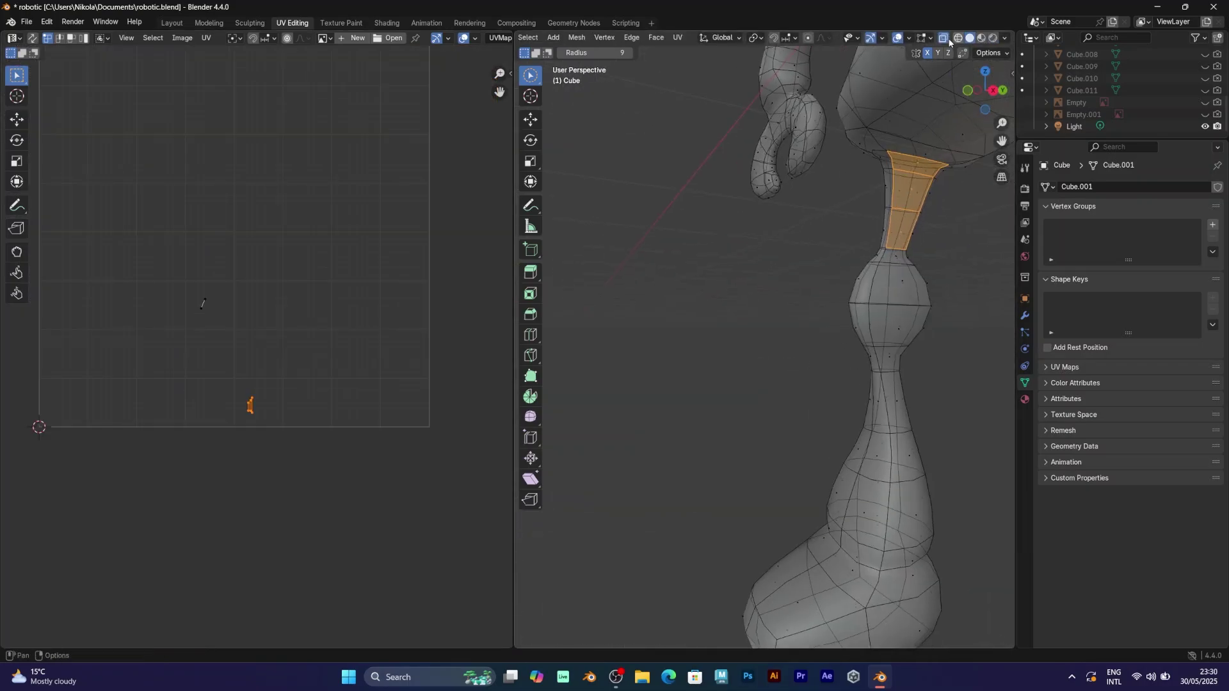
Step: Extend the face selection down the inner side of the far leg, from the knee to the foot
{"action": "left_click_drag", "start_coordinate": [898, 278], "coordinate": [908, 615], "text": "shift"}
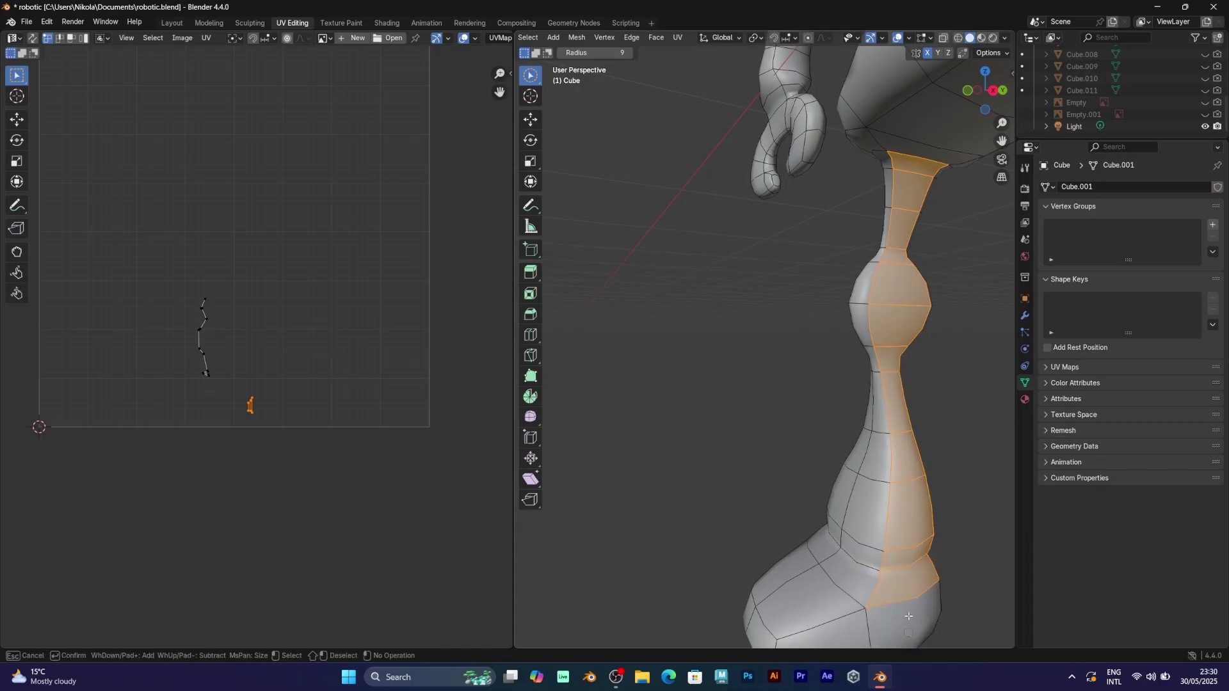
{"action": "key", "text": "ctrl+z"}
{"action": "key", "text": "ctrl+z"}
{"action": "left_click_drag", "start_coordinate": [908, 557], "coordinate": [908, 629], "text": "shift"}
{"action": "scroll", "coordinate": [909, 624], "scroll_direction": "down", "scroll_amount": 6}
Step: Unwrap the inner leg faces with Project from View in the right view and select their whole UV island
{"action": "left_click", "coordinate": [994, 91]}
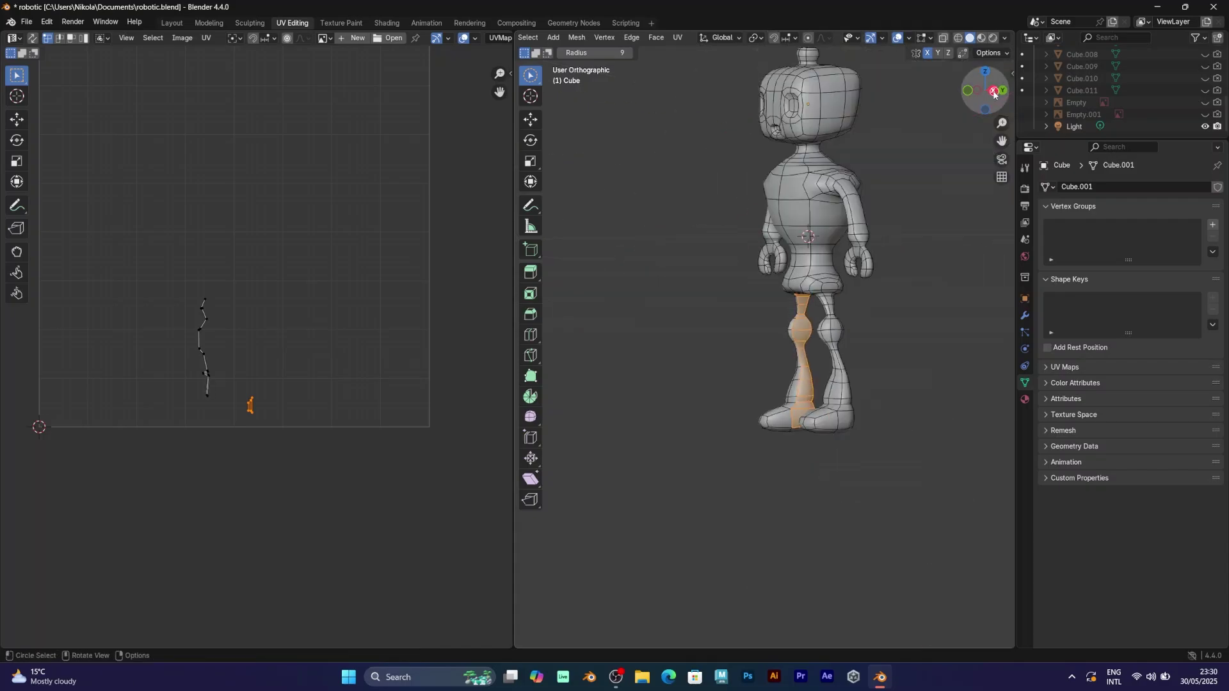
{"action": "scroll", "coordinate": [820, 118], "scroll_direction": "up", "scroll_amount": 1}
{"action": "left_click", "coordinate": [677, 37]}
{"action": "left_click", "coordinate": [713, 171]}
{"action": "key", "text": "a"}
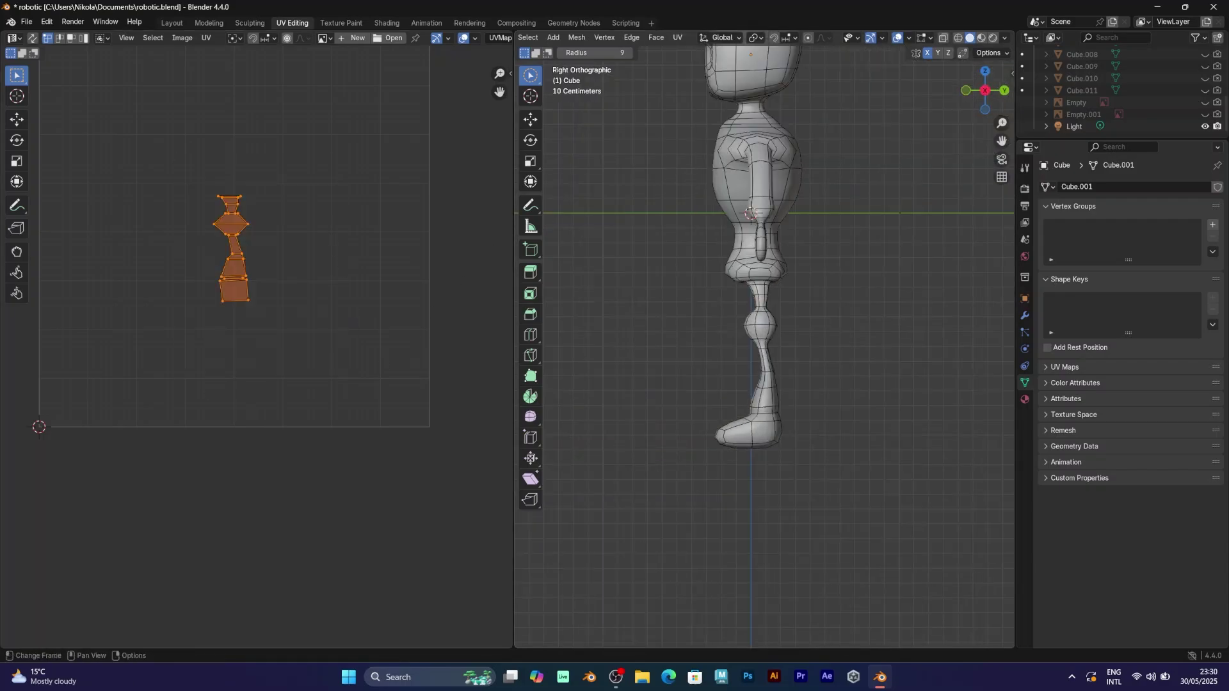
Step: Scale down the inner-leg UV island and move it to the legs of the back-view island
{"action": "key", "text": "s"}
{"action": "left_click", "coordinate": [313, 389]}
{"action": "key", "text": "g"}
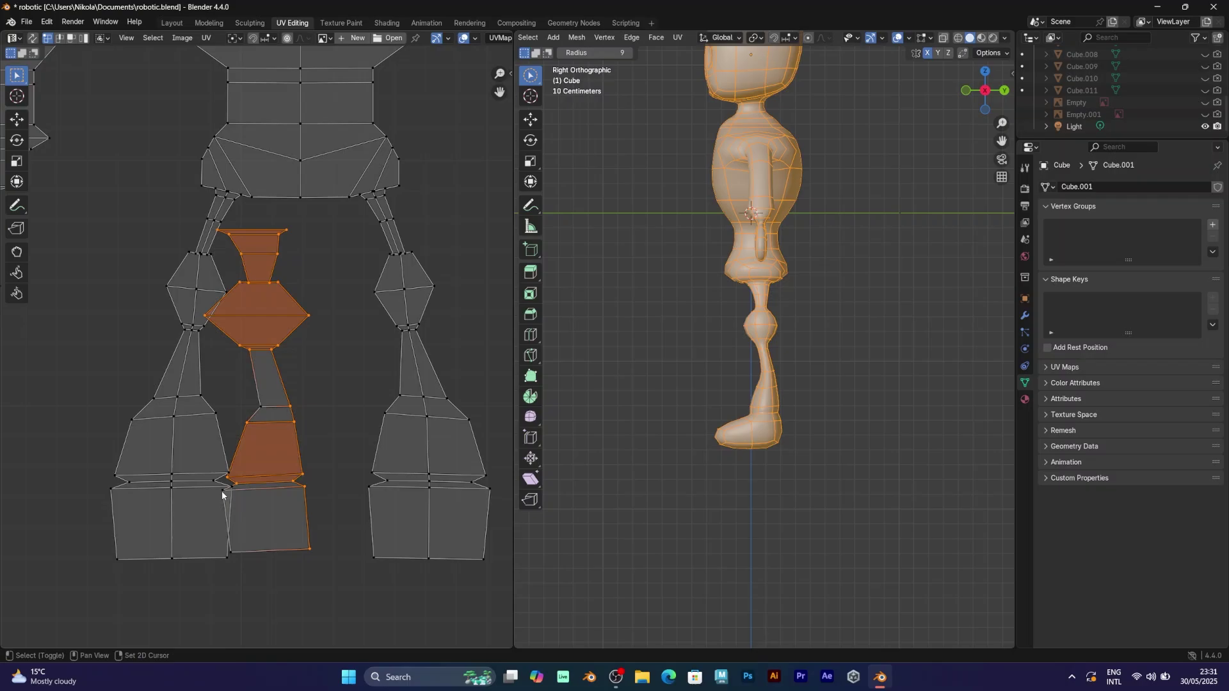
Step: Add the inner-leg island's missing vertices to the selection and center the island between the back-view legs
{"action": "left_click_drag", "start_coordinate": [223, 493], "coordinate": [292, 483], "text": "shift"}
{"action": "left_click_drag", "start_coordinate": [315, 402], "coordinate": [250, 430], "text": "shift"}
{"action": "scroll", "coordinate": [278, 363], "scroll_direction": "down", "scroll_amount": 4}
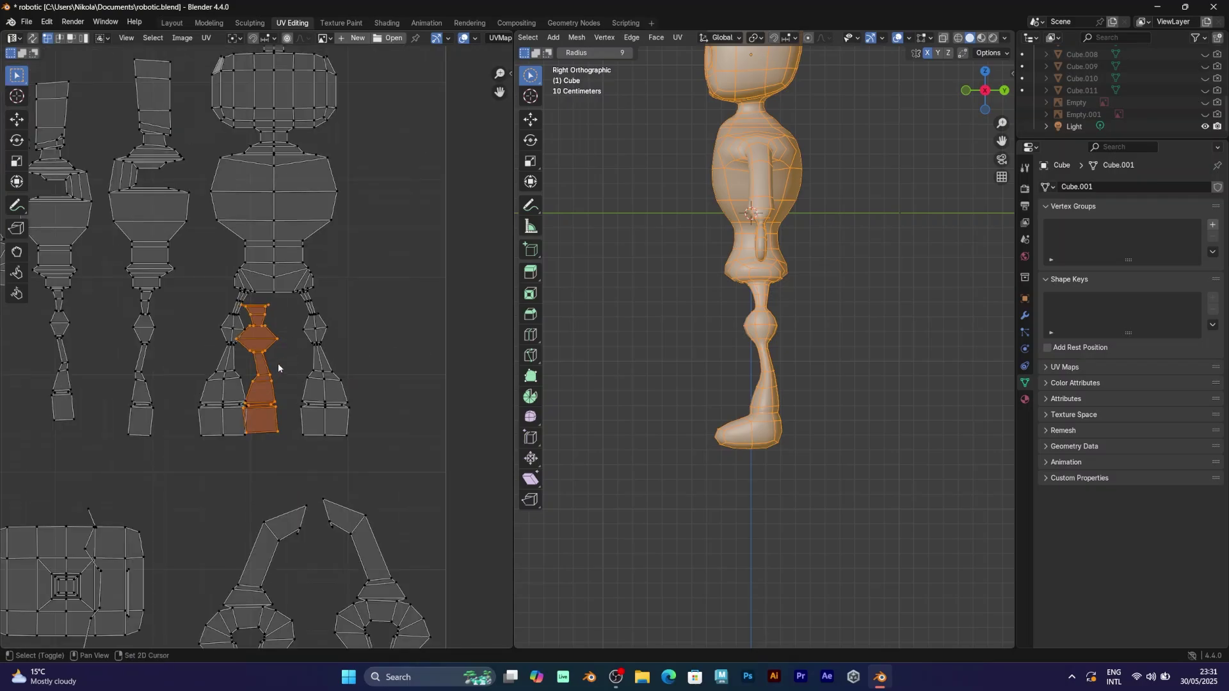
{"action": "key", "text": "g"}
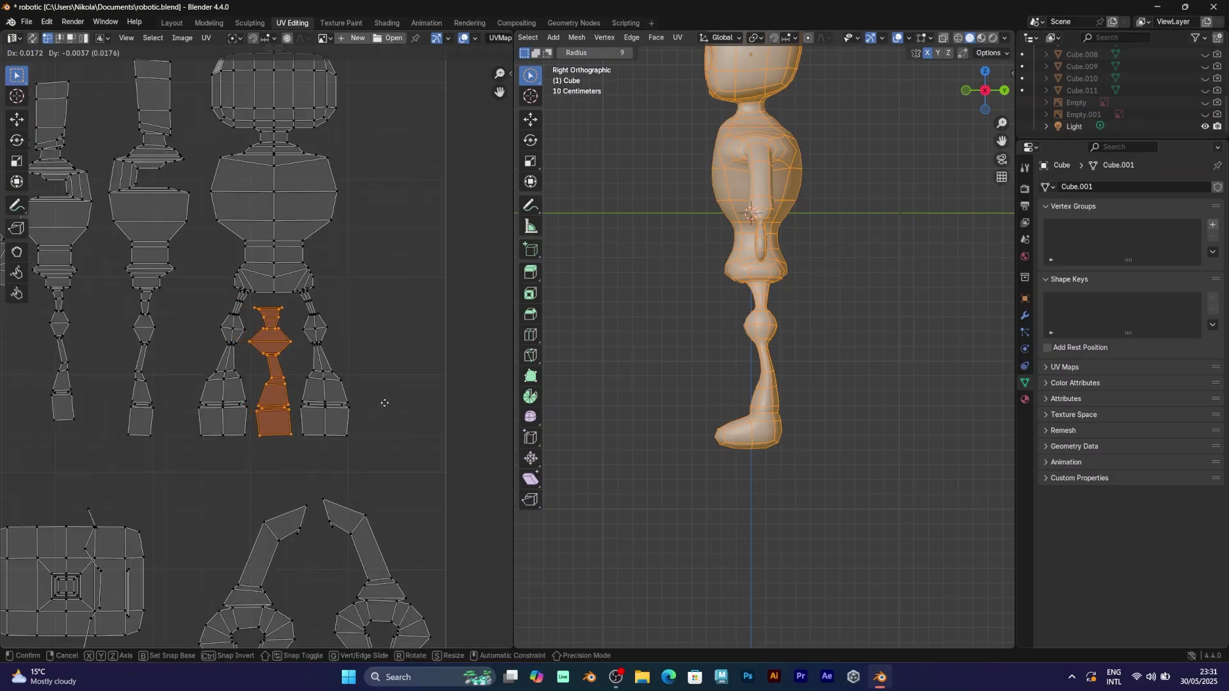
{"action": "left_click", "coordinate": [384, 403]}
{"action": "scroll", "coordinate": [381, 361], "scroll_direction": "down", "scroll_amount": 2}
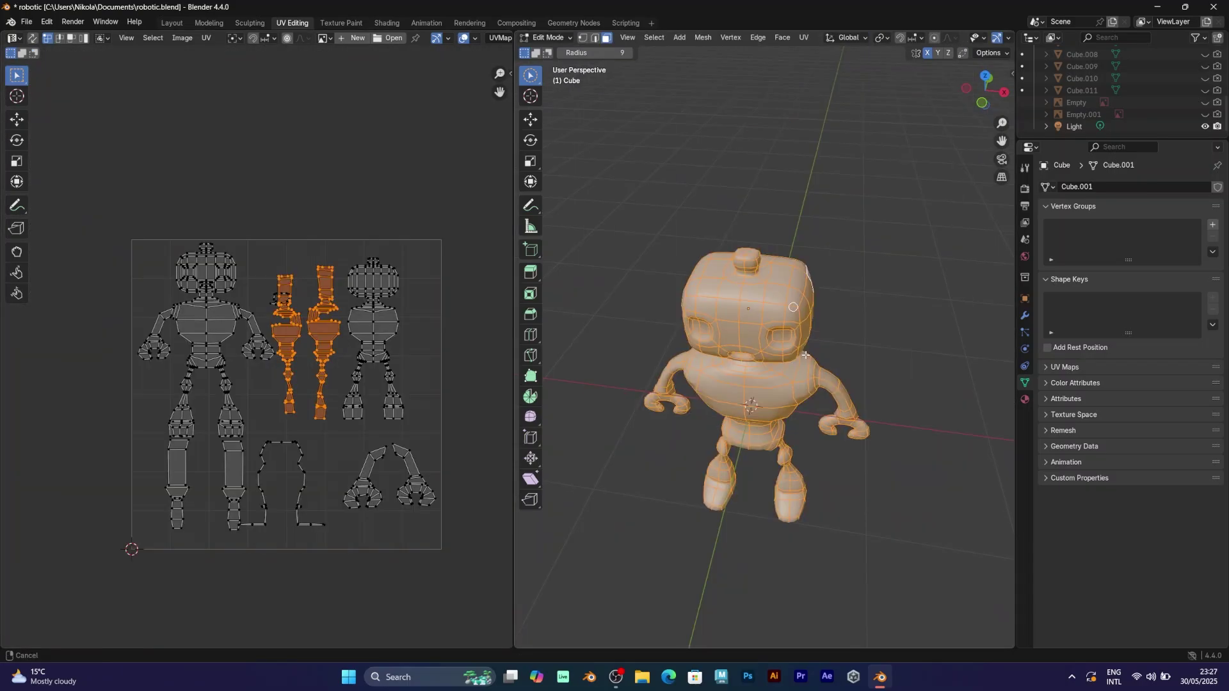
Step: Select the faces of the knob on top of the head and unwrap them with Project from View in the top view
{"action": "middle_click_drag", "start_coordinate": [787, 275], "coordinate": [789, 352]}
{"action": "scroll", "coordinate": [800, 328], "scroll_direction": "up", "scroll_amount": 2}
{"action": "left_click", "coordinate": [779, 383]}
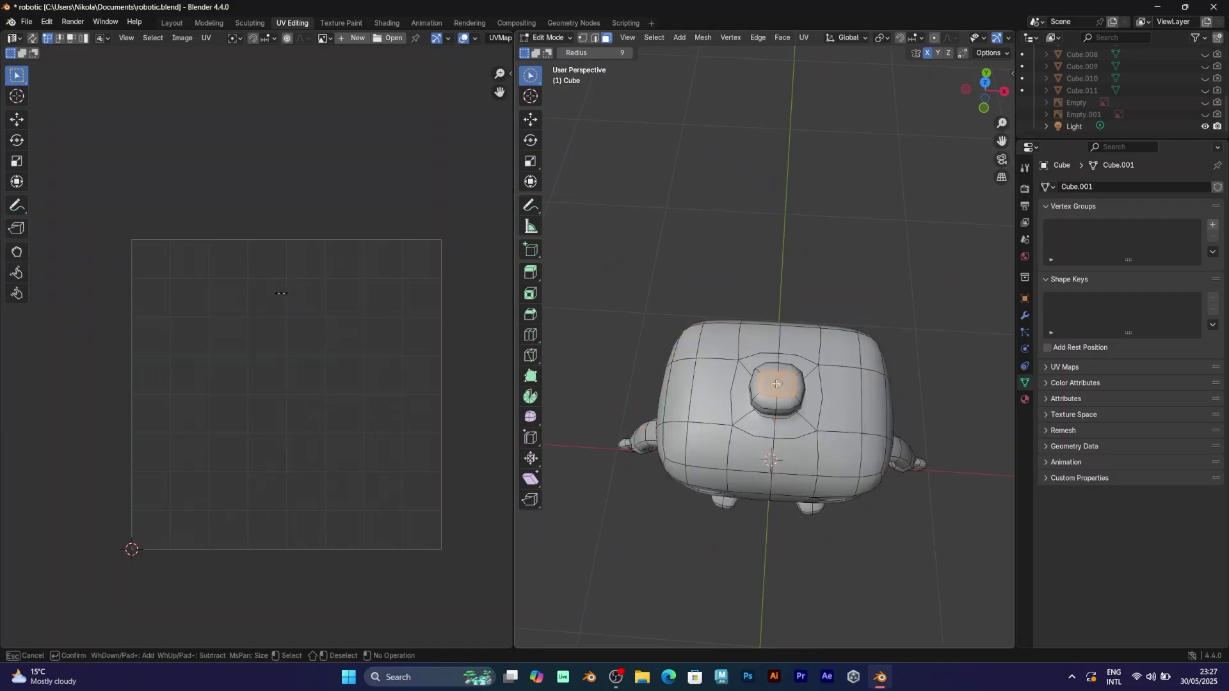
{"action": "left_click", "coordinate": [985, 82]}
{"action": "left_click", "coordinate": [805, 38]}
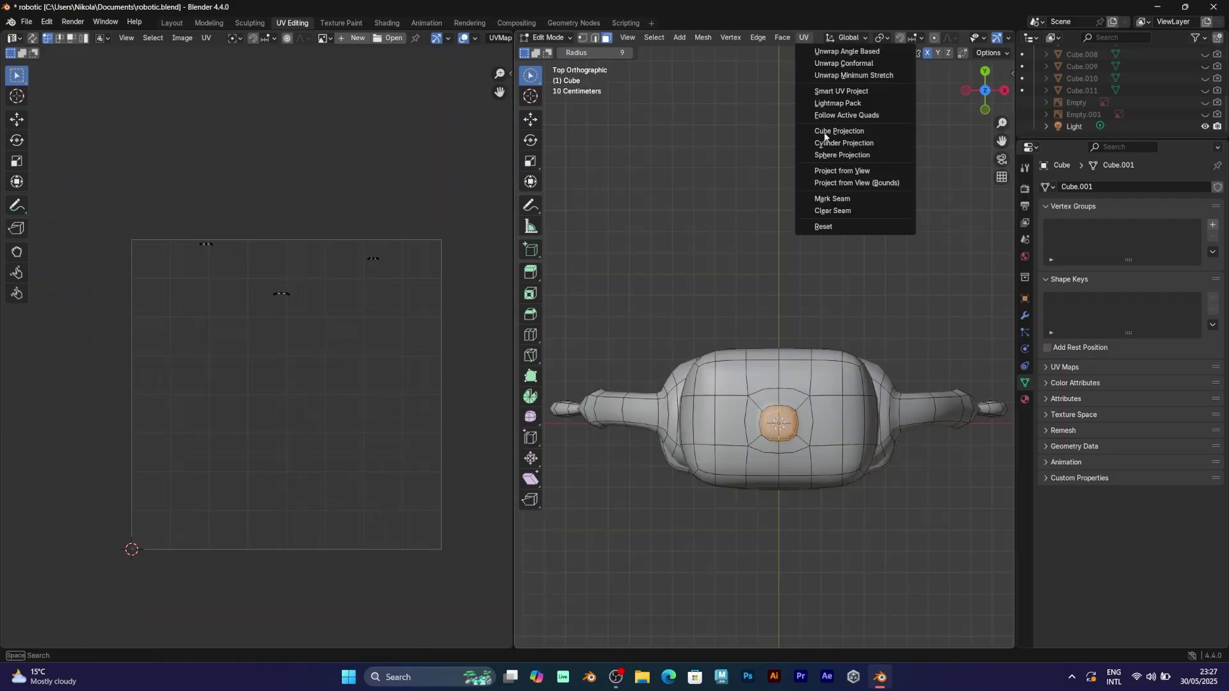
{"action": "left_click", "coordinate": [839, 172]}
Step: Select the whole knob UV island and move it to the lower middle of the UV square
{"action": "key", "text": "a"}
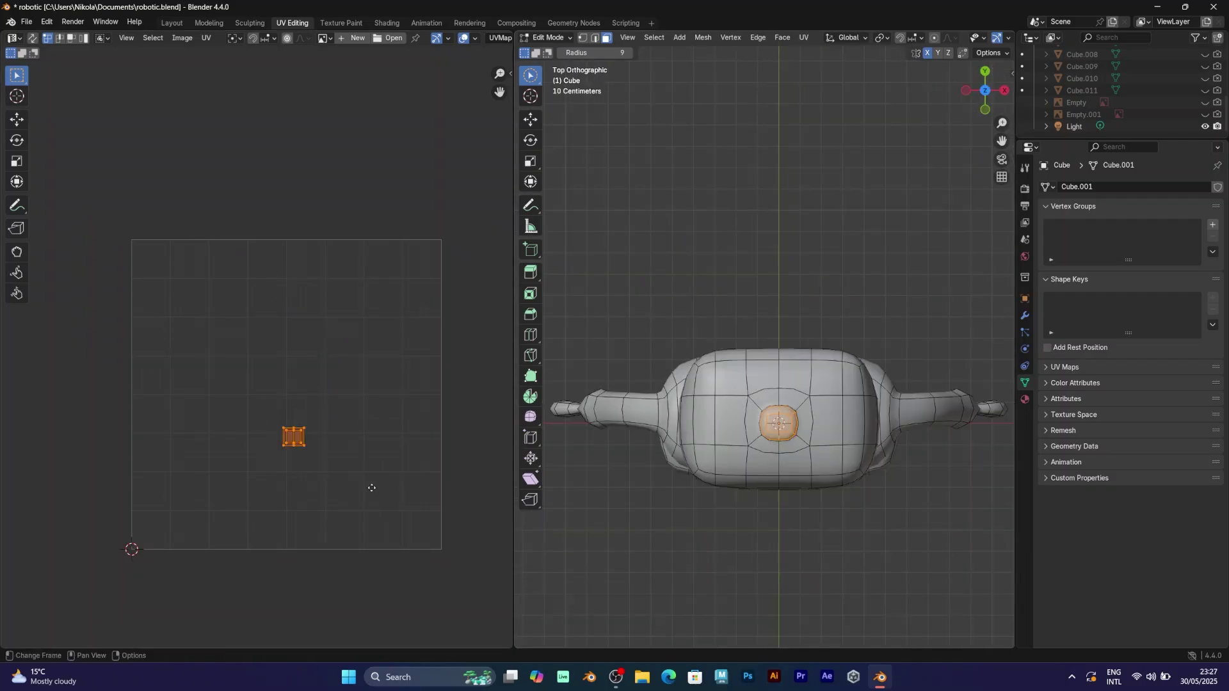
{"action": "key", "text": "g"}
{"action": "left_click", "coordinate": [397, 537]}
Step: Select the head's top faces around the knob and unwrap them with Project from View
{"action": "mouse_move", "coordinate": [789, 397]}
{"action": "left_mouse_down"}
{"action": "mouse_move", "coordinate": [800, 409]}
{"action": "mouse_move", "coordinate": [784, 460]}
{"action": "mouse_move", "coordinate": [711, 404]}
{"action": "mouse_move", "coordinate": [850, 419]}
{"action": "mouse_move", "coordinate": [854, 378]}
{"action": "left_mouse_up"}
{"action": "left_click", "coordinate": [802, 37]}
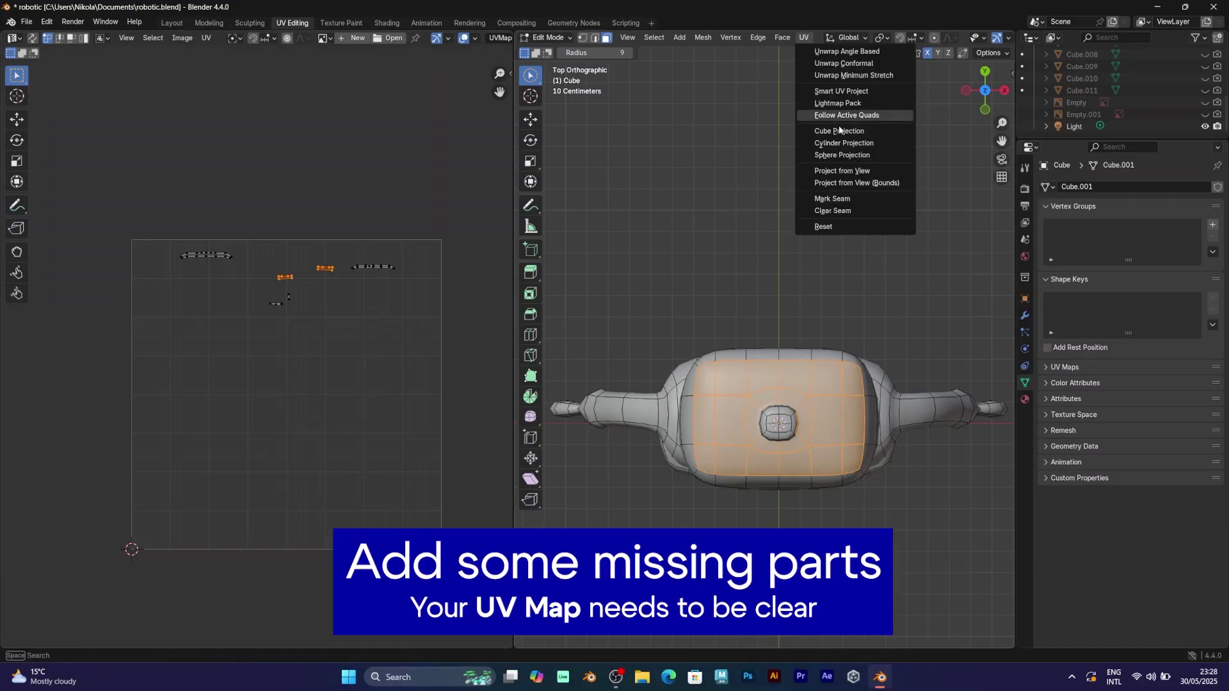
{"action": "left_click", "coordinate": [839, 131]}
{"action": "key", "text": "ctrl+z"}
{"action": "left_click", "coordinate": [804, 37]}
{"action": "left_click", "coordinate": [845, 181]}
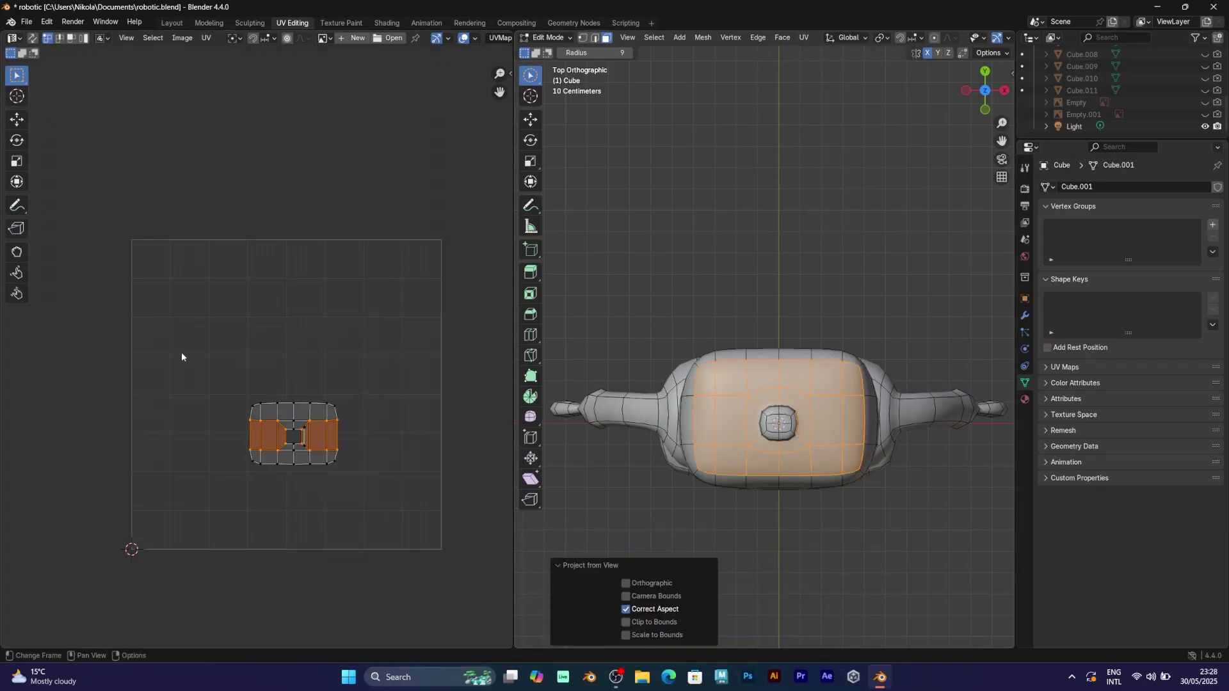
Step: Move the head-top UV island to the lower middle of the UV square and select all faces to display the full map
{"action": "key", "text": "a"}
{"action": "key", "text": "g"}
{"action": "left_click", "coordinate": [382, 512]}
{"action": "key", "text": "alt+a"}
{"action": "key", "text": "a"}
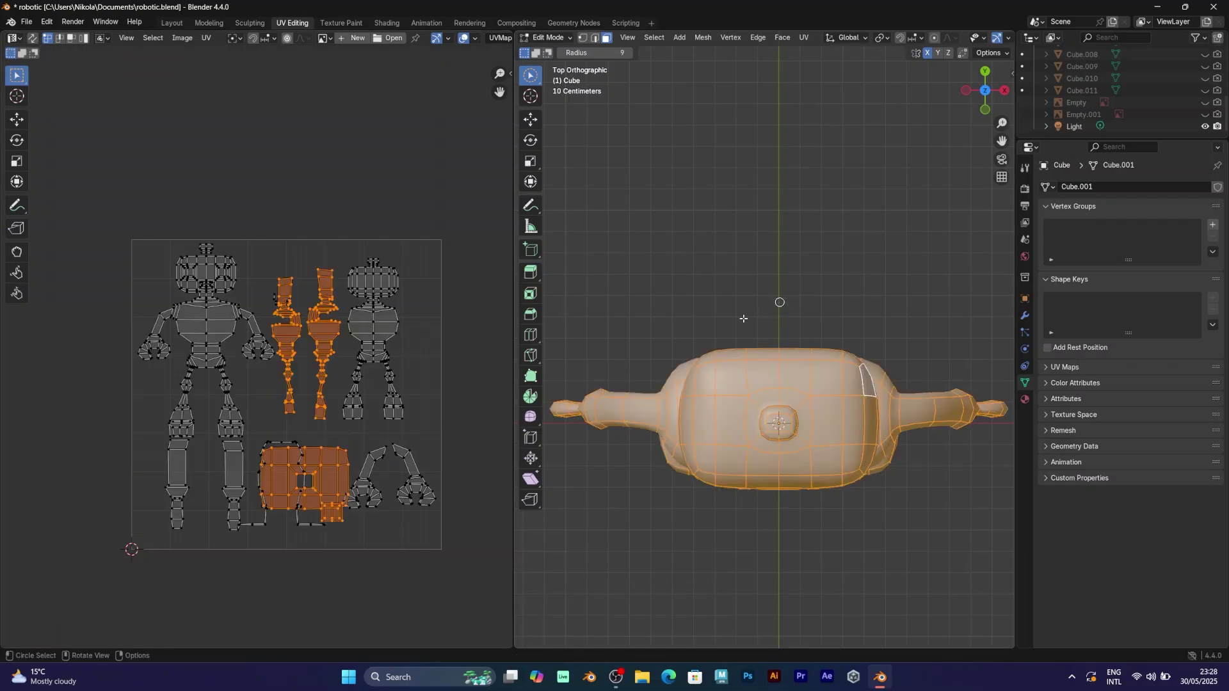
Step: Examine where the upper front faces of the head lie in the UV map, using the top view
{"action": "scroll", "coordinate": [365, 470], "scroll_direction": "up", "scroll_amount": 1}
{"action": "middle_click_drag", "start_coordinate": [696, 412], "coordinate": [704, 301]}
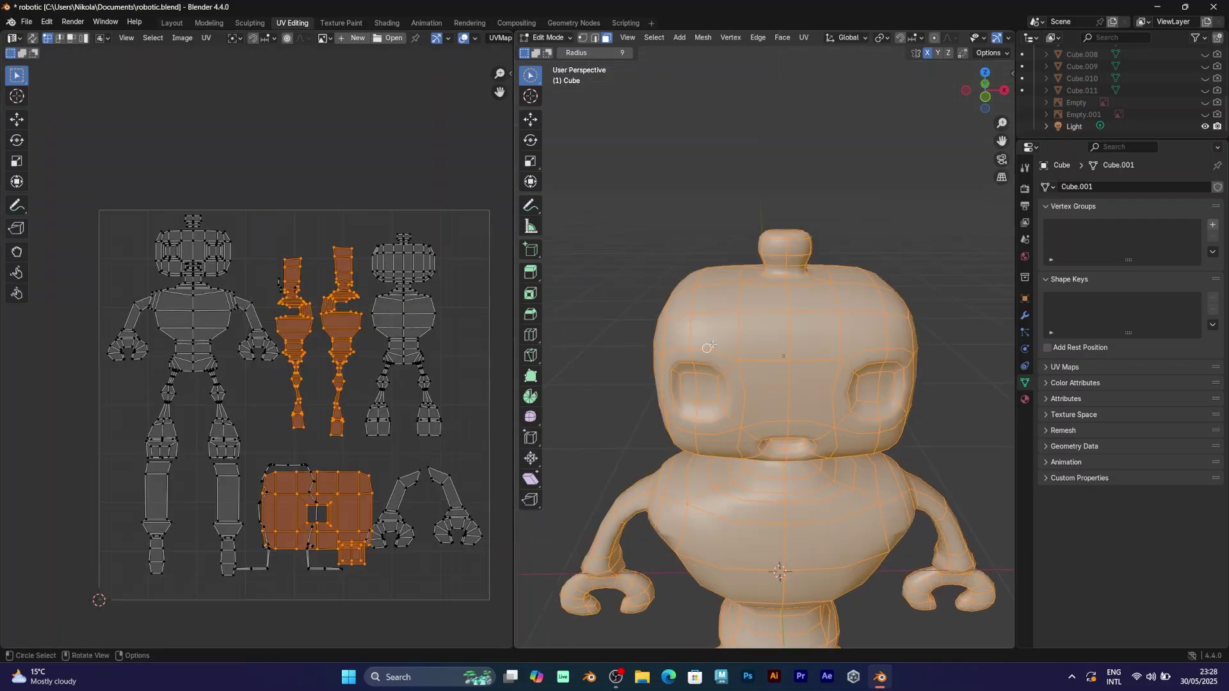
{"action": "left_click_drag", "start_coordinate": [708, 343], "coordinate": [807, 314]}
{"action": "key", "text": "Escape"}
{"action": "left_click", "coordinate": [985, 73]}
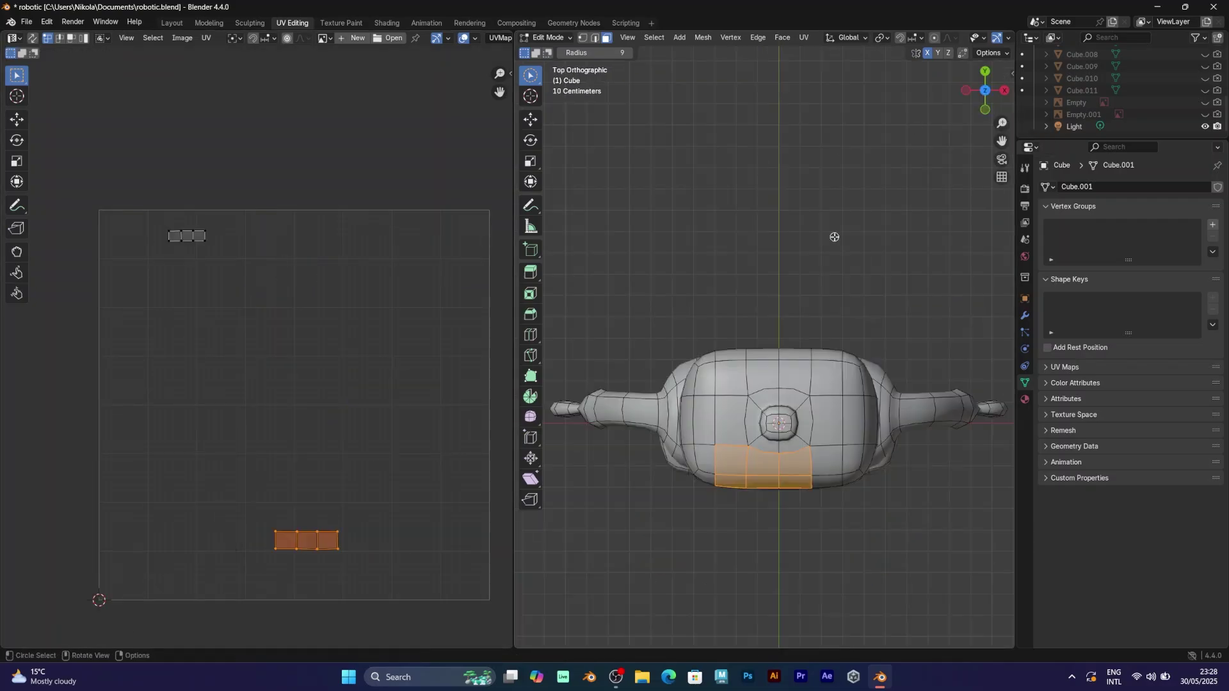
{"action": "key", "text": "a"}
{"action": "scroll", "coordinate": [375, 591], "scroll_direction": "up", "scroll_amount": 6}
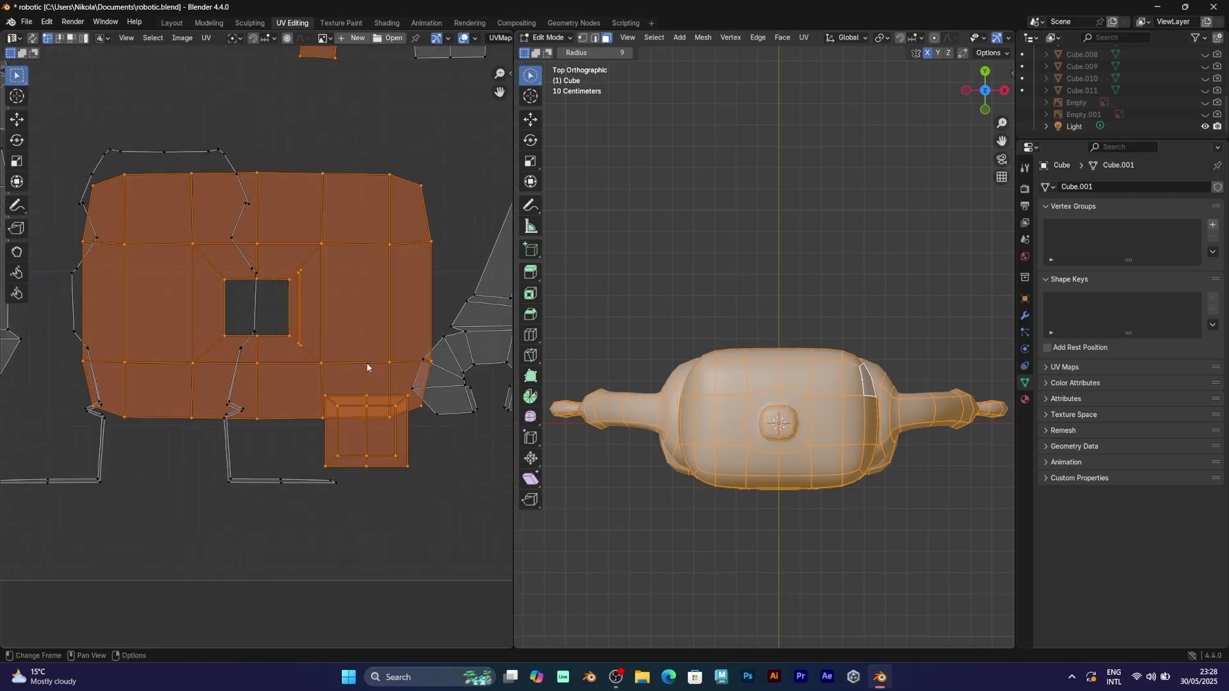
Step: Clear the full selection and circle-select only the head's top faces and the knob in the top view
{"action": "key", "text": "alt+a"}
{"action": "key", "text": "c"}
{"action": "left_click", "coordinate": [779, 423]}
{"action": "mouse_move", "coordinate": [779, 422]}
{"action": "left_mouse_down"}
{"action": "mouse_move", "coordinate": [704, 404]}
{"action": "mouse_move", "coordinate": [826, 384]}
{"action": "mouse_move", "coordinate": [838, 461]}
{"action": "mouse_move", "coordinate": [751, 441]}
{"action": "left_mouse_up"}
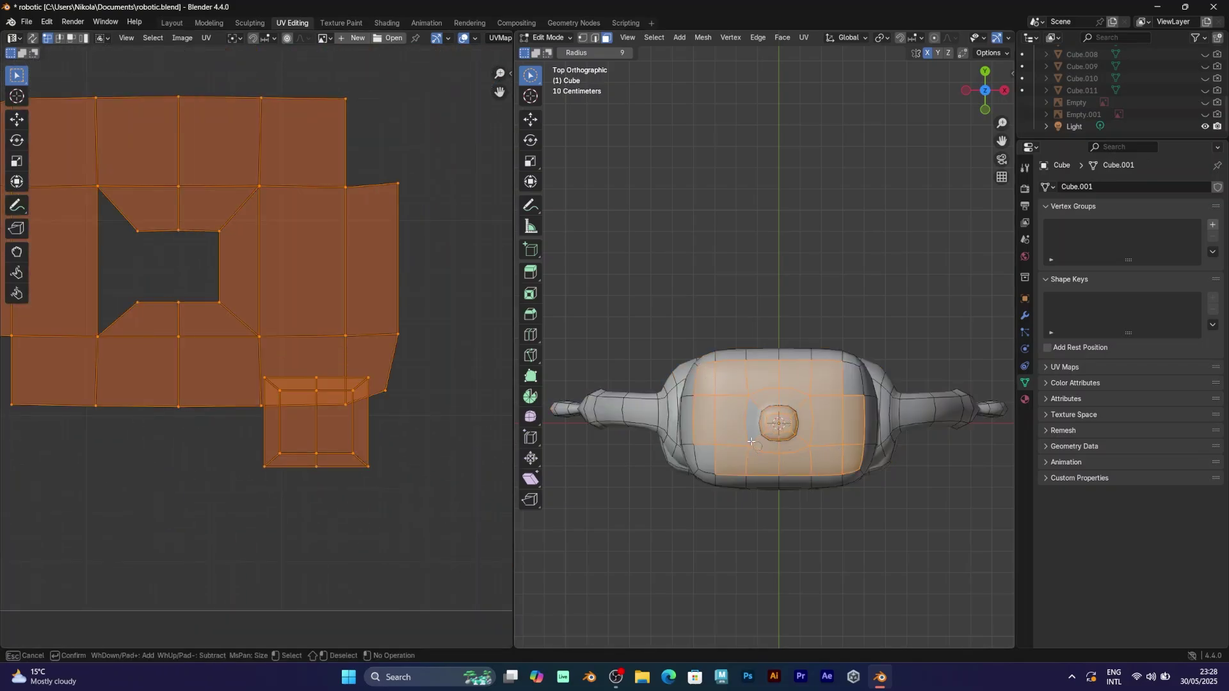
{"action": "left_click_drag", "start_coordinate": [752, 442], "coordinate": [752, 419]}
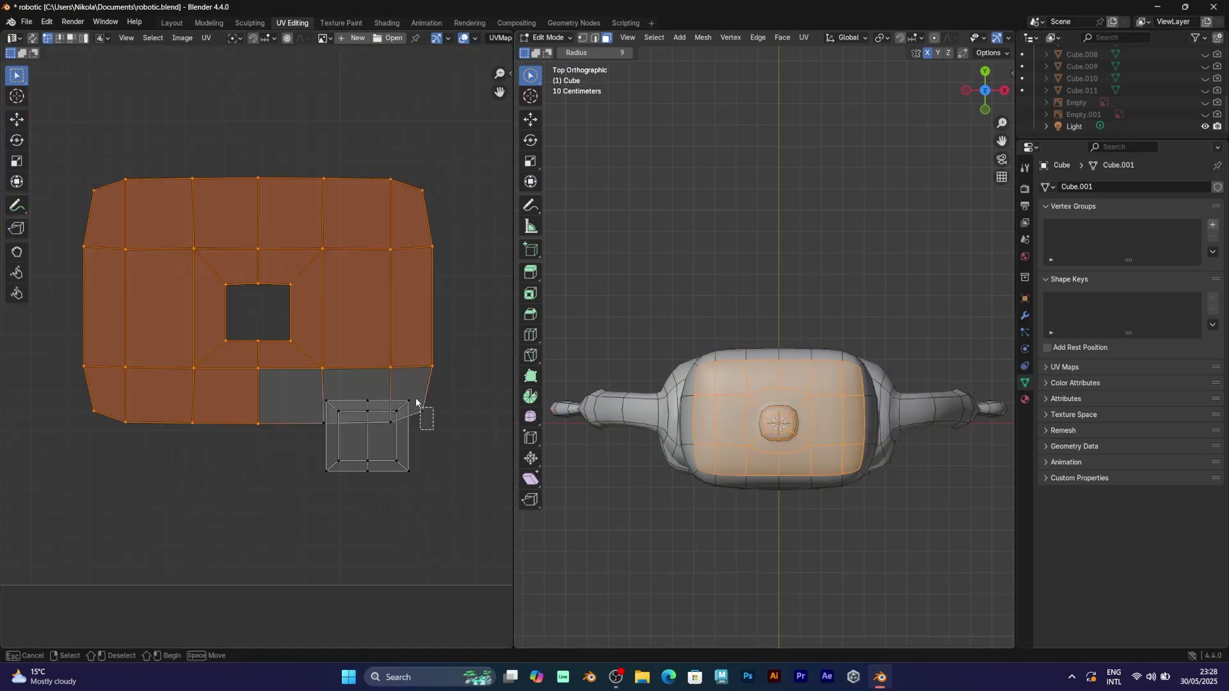
Step: Move the whole head-top UV island so its central hole surrounds the knob island, scaling and nudging it to fit
{"action": "key", "text": "l"}
{"action": "scroll", "coordinate": [272, 326], "scroll_direction": "down", "scroll_amount": 1}
{"action": "key", "text": "g"}
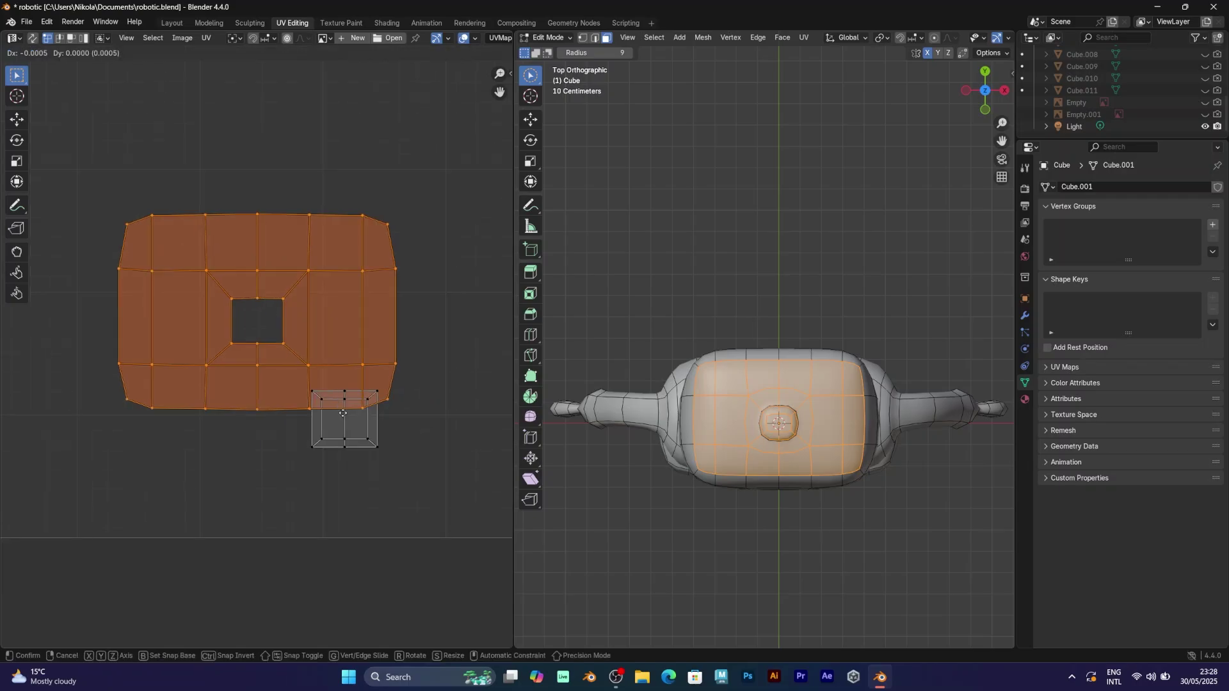
{"action": "left_click", "coordinate": [432, 510]}
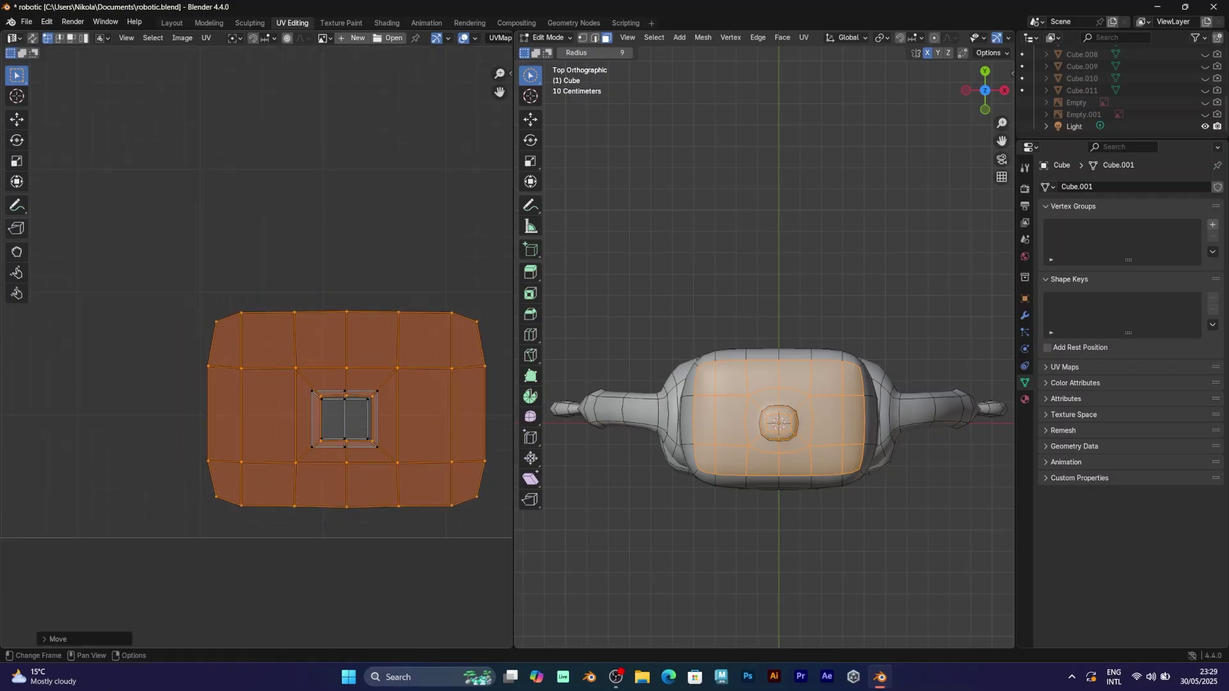
{"action": "key", "text": "s"}
{"action": "left_click", "coordinate": [461, 430]}
{"action": "key", "text": "g"}
{"action": "left_click", "coordinate": [462, 427]}
Step: Select the head-top and knob islands together, scale them down and place them in the lower middle of the UV square
{"action": "scroll", "coordinate": [268, 313], "scroll_direction": "down", "scroll_amount": 2}
{"action": "left_click_drag", "start_coordinate": [142, 247], "coordinate": [482, 526]}
{"action": "key", "text": "s"}
{"action": "left_click", "coordinate": [417, 448]}
{"action": "key", "text": "g"}
{"action": "left_click", "coordinate": [286, 370]}
{"action": "scroll", "coordinate": [764, 346], "scroll_direction": "down", "scroll_amount": 2}
{"action": "scroll", "coordinate": [368, 290], "scroll_direction": "down", "scroll_amount": 5}
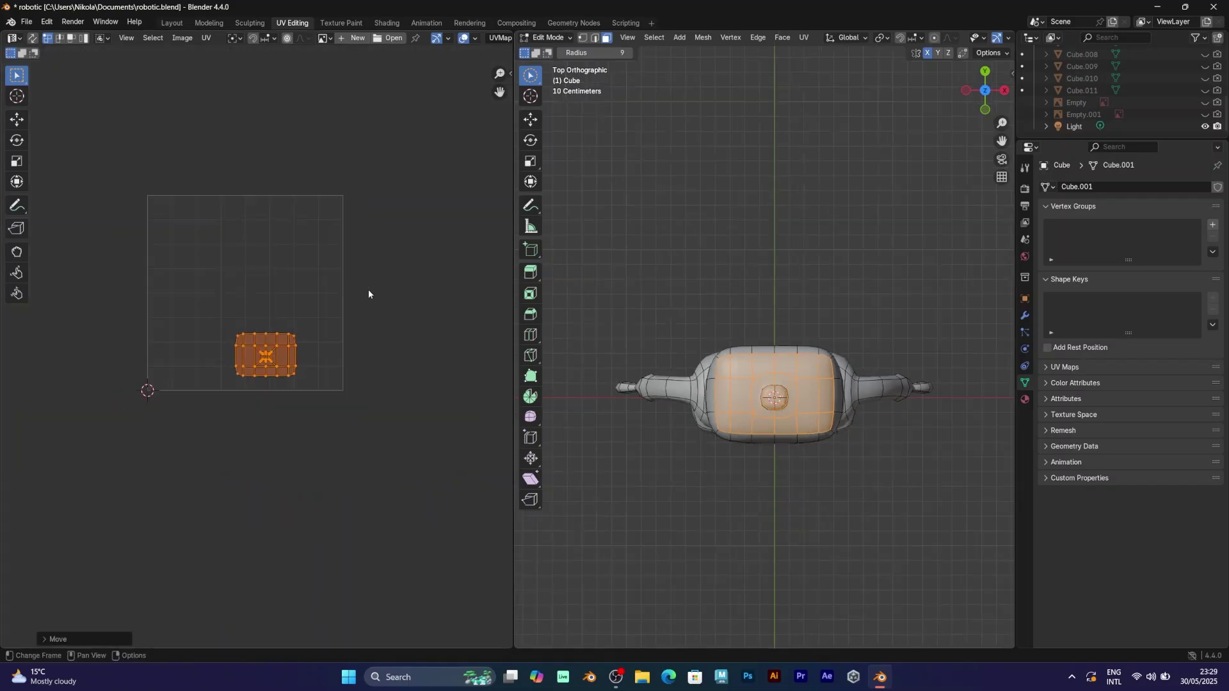
Step: Circle-select the underside faces of the torso between the legs in the bottom view, leaving out the face in front of them
{"action": "key", "text": "ctrl+KP_7"}
{"action": "key", "text": "c"}
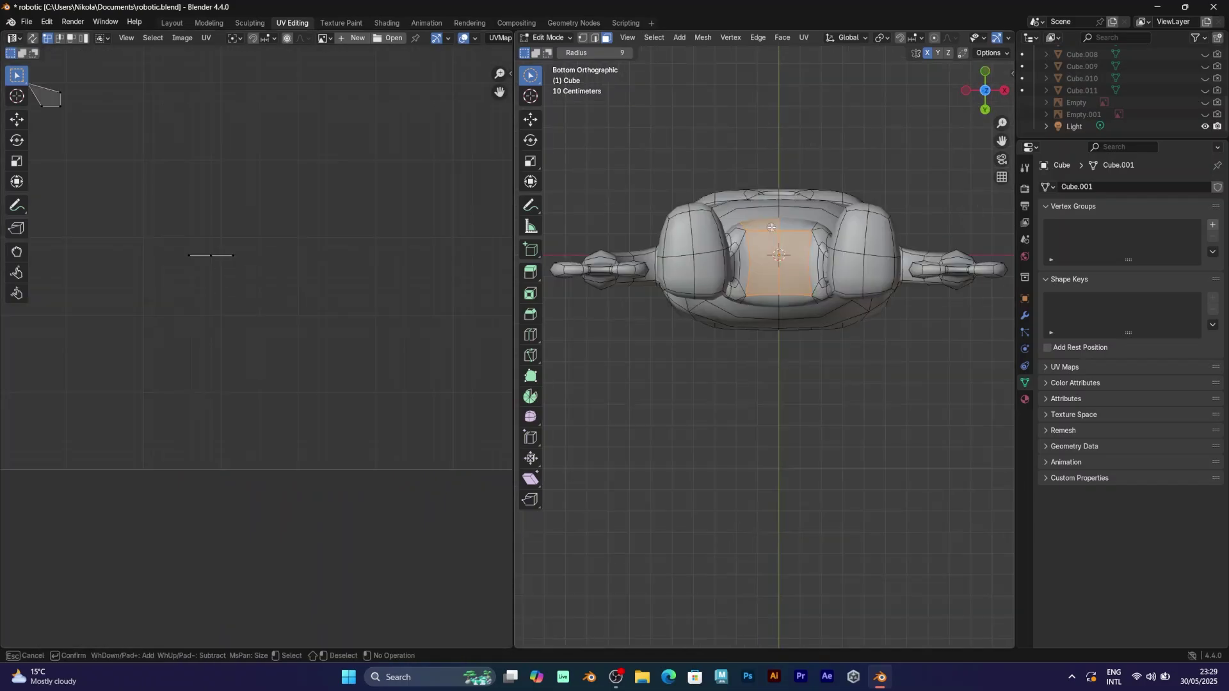
{"action": "left_click", "coordinate": [784, 228], "text": "shift"}
{"action": "mouse_move", "coordinate": [771, 227]}
{"action": "left_mouse_down", "text": "ctrl"}
{"action": "mouse_move", "coordinate": [786, 227]}
{"action": "mouse_move", "coordinate": [786, 256]}
{"action": "left_mouse_up", "text": "ctrl"}
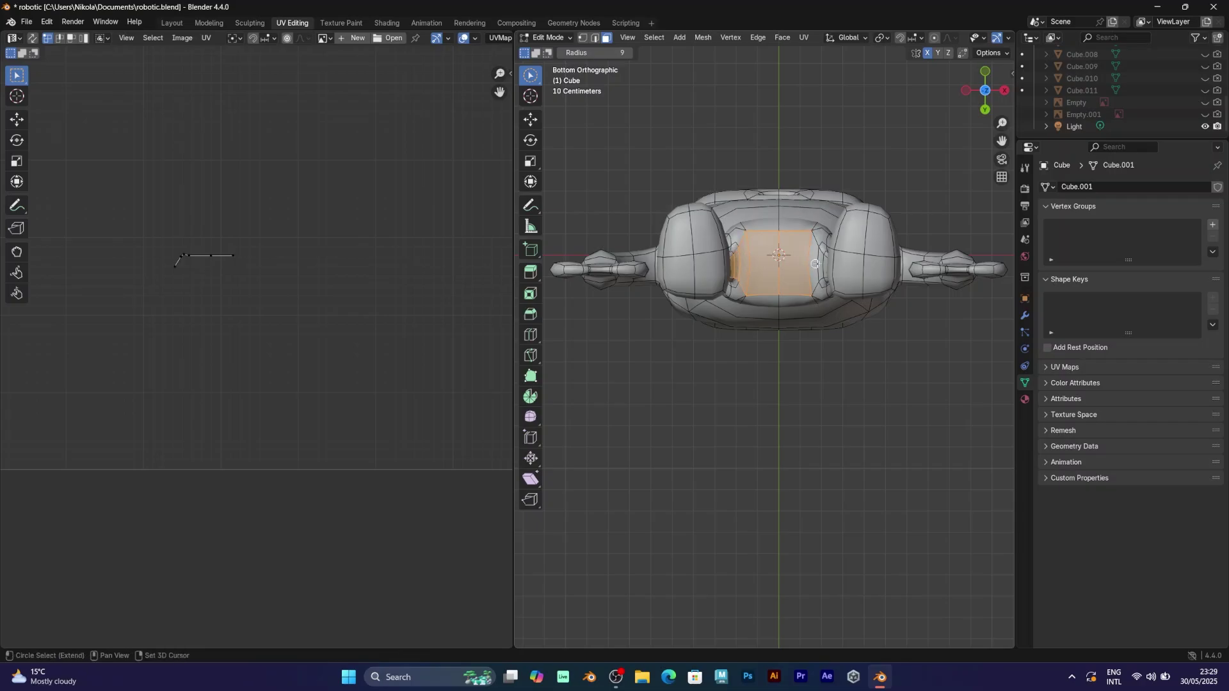
{"action": "left_click_drag", "start_coordinate": [815, 263], "coordinate": [818, 263]}
Step: Add the sole faces of both feet to the torso underside selection
{"action": "left_click", "coordinate": [694, 254]}
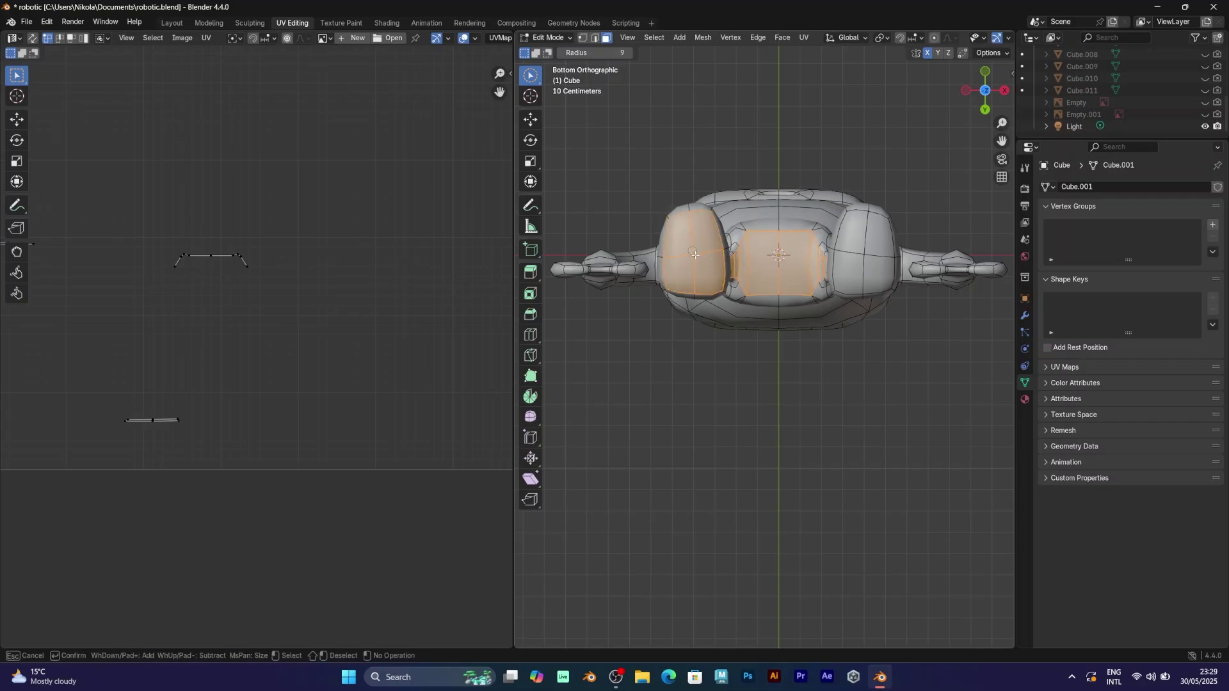
{"action": "left_click", "coordinate": [864, 252]}
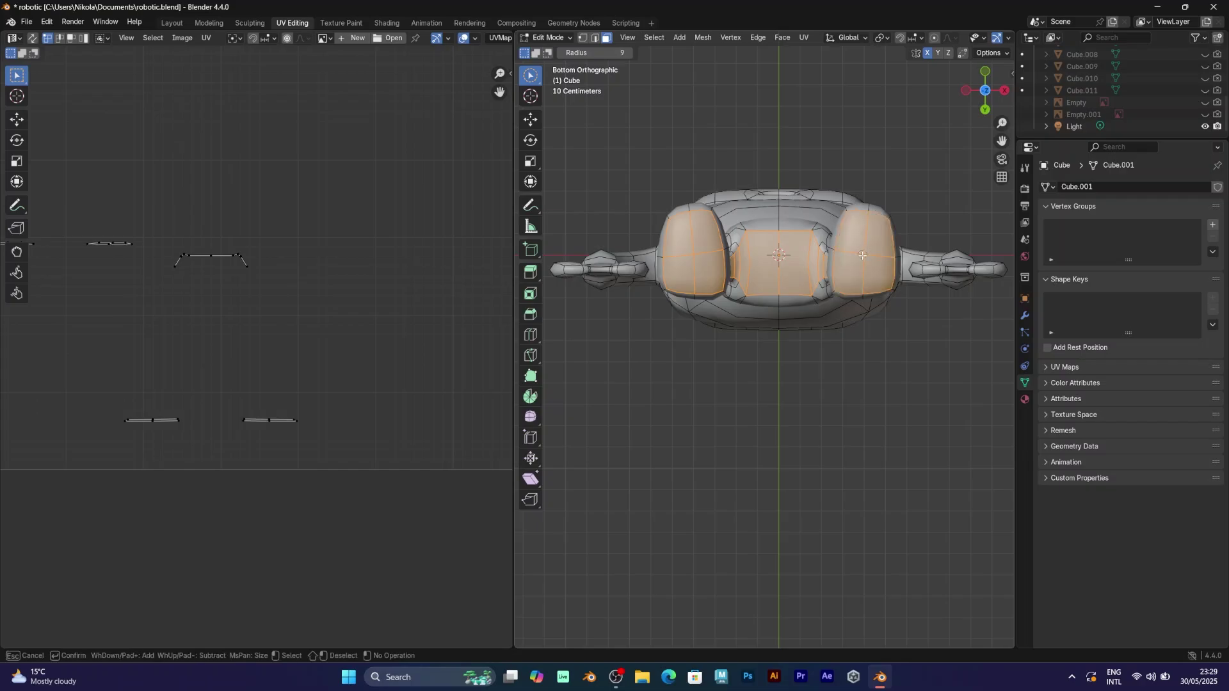
{"action": "right_click", "coordinate": [867, 222]}
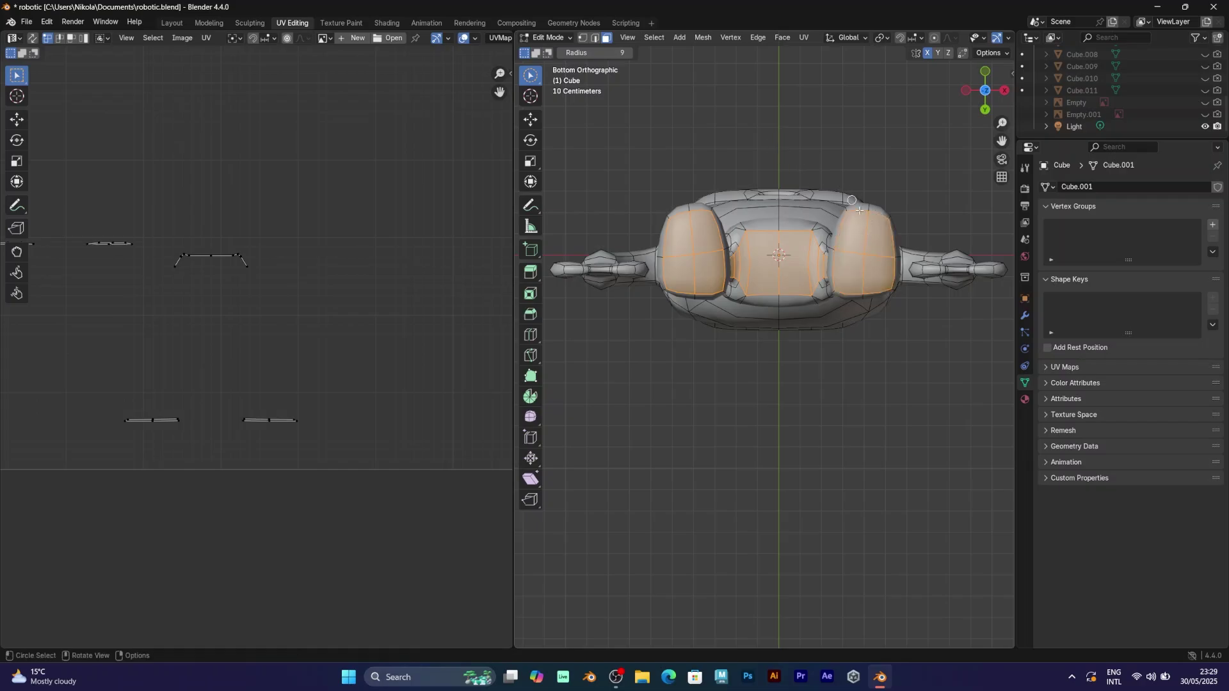
{"action": "key", "text": "Escape"}
{"action": "scroll", "coordinate": [356, 229], "scroll_direction": "down", "scroll_amount": 2}
{"action": "key", "text": "ctrl+z"}
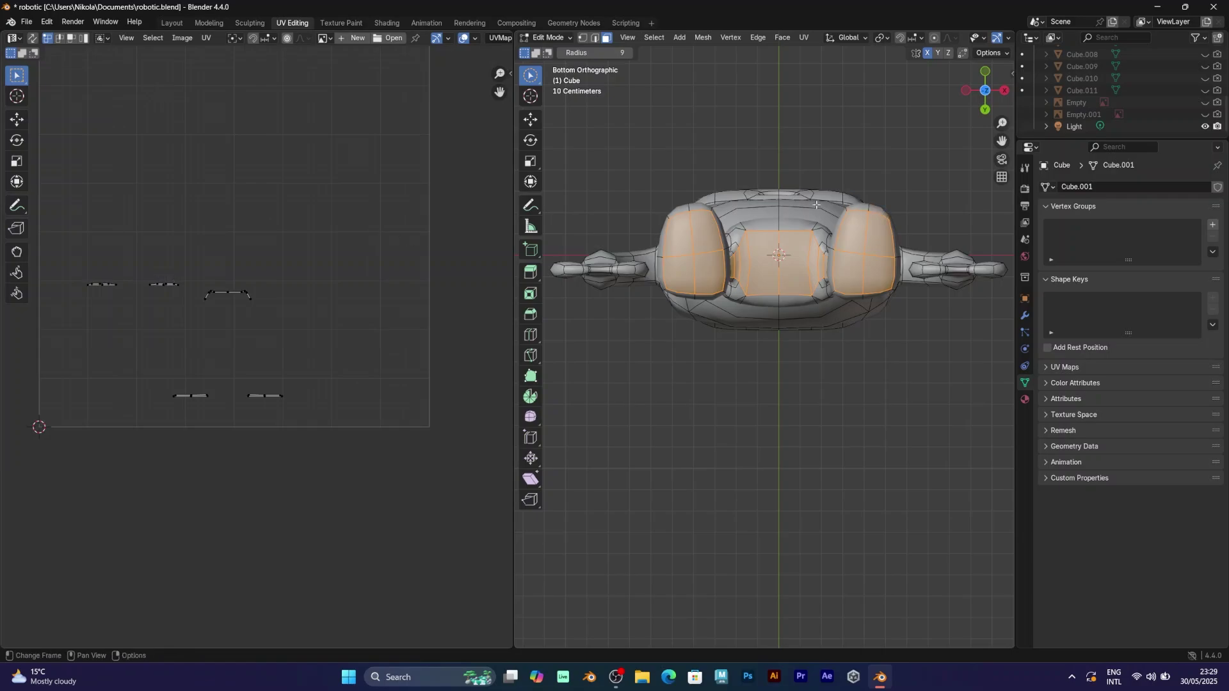
Step: Unwrap the selected bottom faces with Project from View and select all their UV islands
{"action": "left_click", "coordinate": [804, 38]}
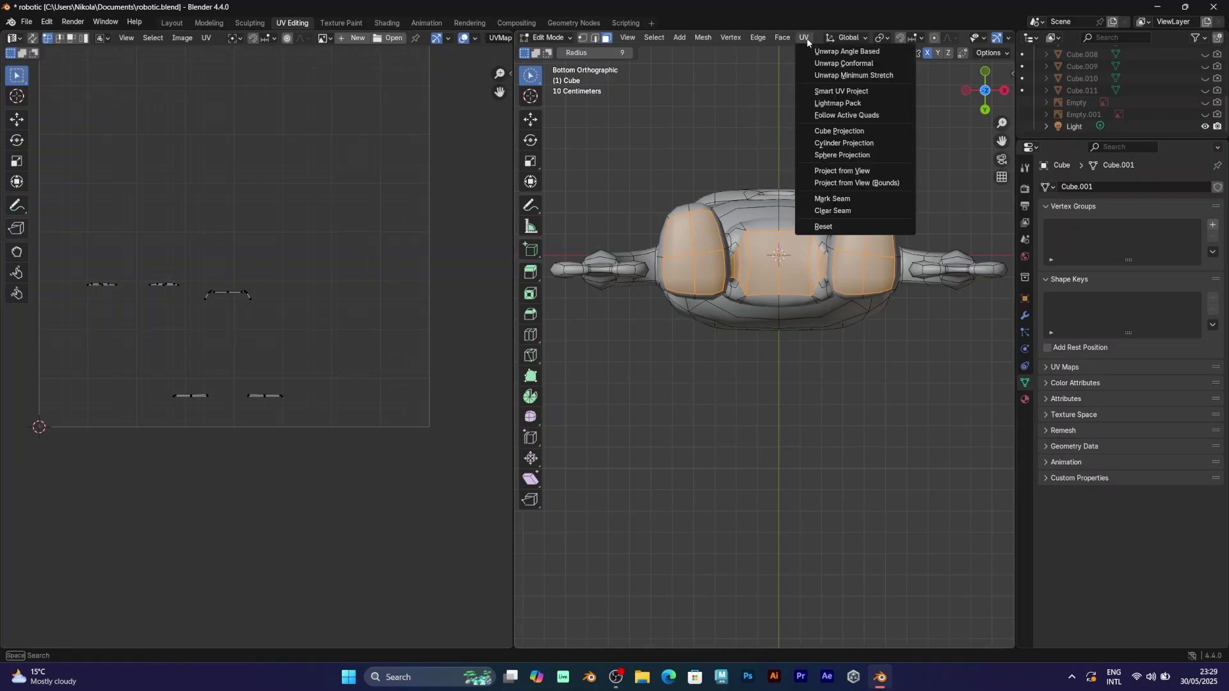
{"action": "left_click", "coordinate": [855, 171]}
{"action": "left_click_drag", "start_coordinate": [359, 269], "coordinate": [181, 124]}
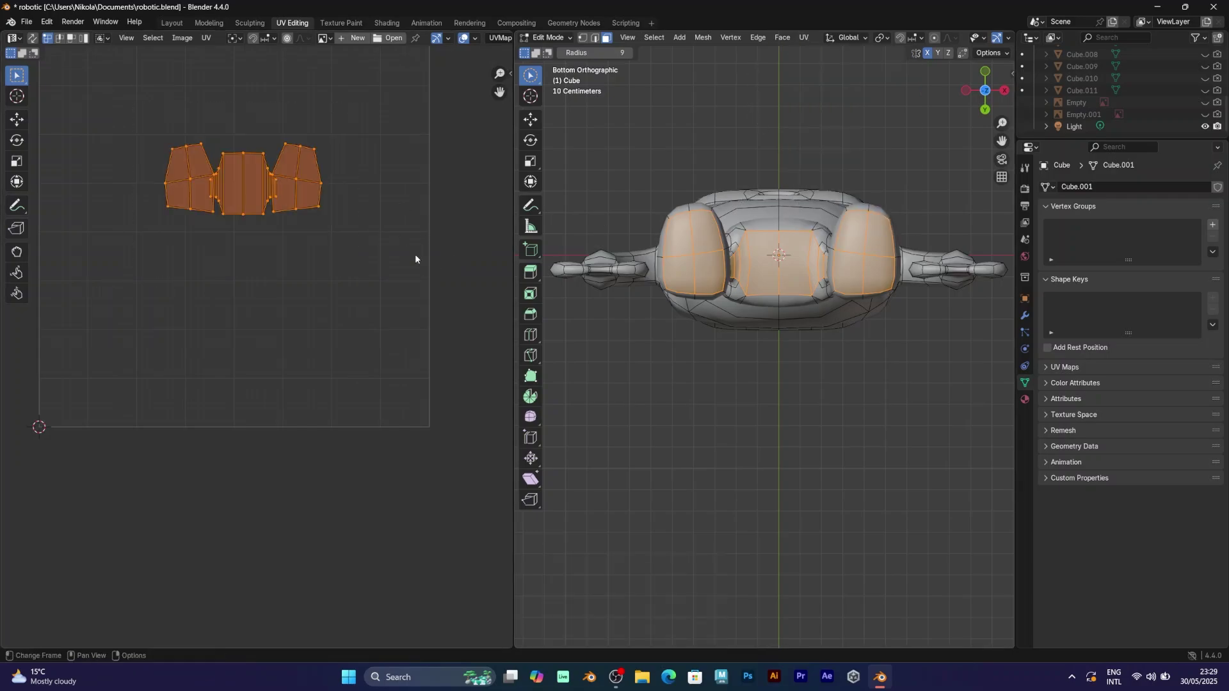
{"action": "key", "text": "s"}
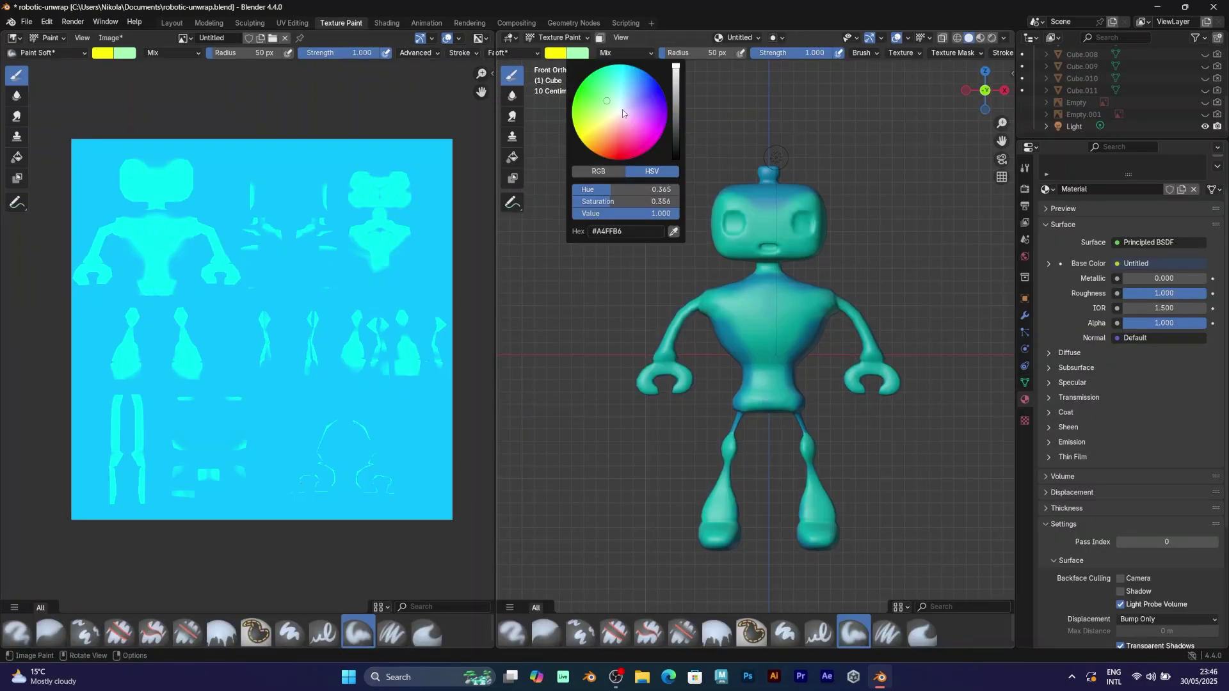
Step: Pick a yellow brush colour and paint the knob on the robot's head in Texture Paint
{"action": "left_click", "coordinate": [557, 59]}
{"action": "scroll", "coordinate": [781, 186], "scroll_direction": "up", "scroll_amount": 5}
{"action": "left_click", "coordinate": [747, 144]}
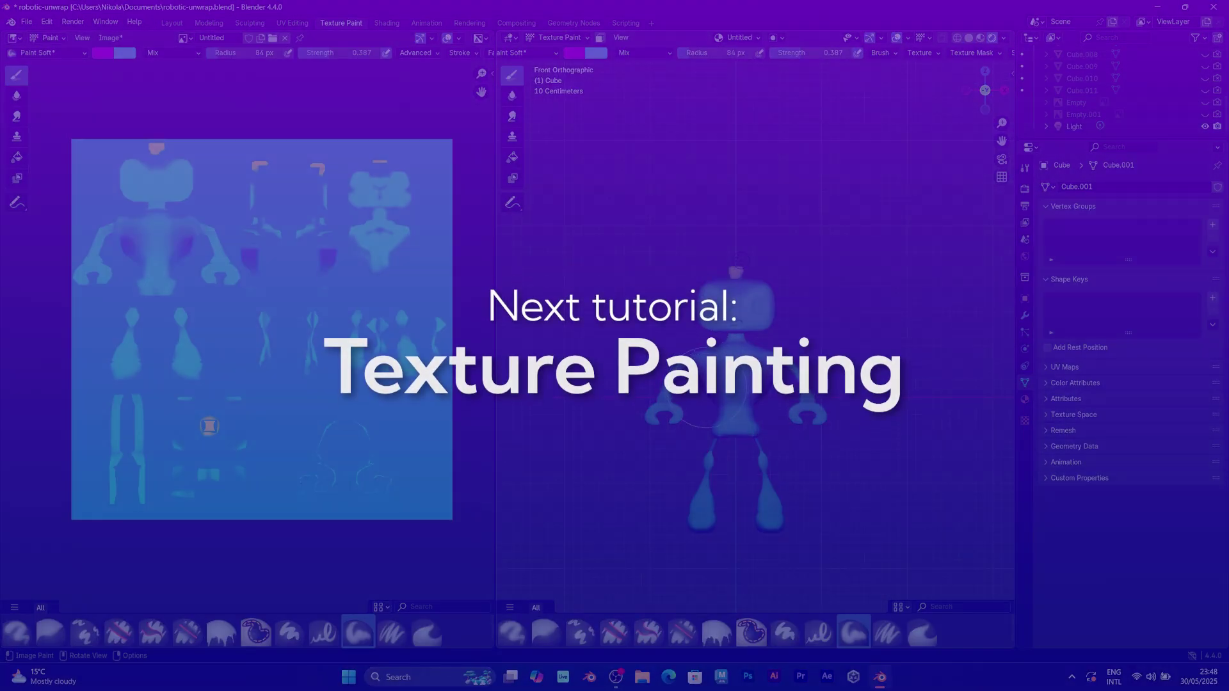
Step: Brush soft magenta shading onto the robot's torso and undo the last stroke
{"action": "left_click", "coordinate": [770, 361]}
{"action": "left_click_drag", "start_coordinate": [685, 405], "coordinate": [697, 419]}
{"action": "scroll", "coordinate": [723, 448], "scroll_direction": "up", "scroll_amount": 2}
{"action": "key", "text": "ctrl+z"}
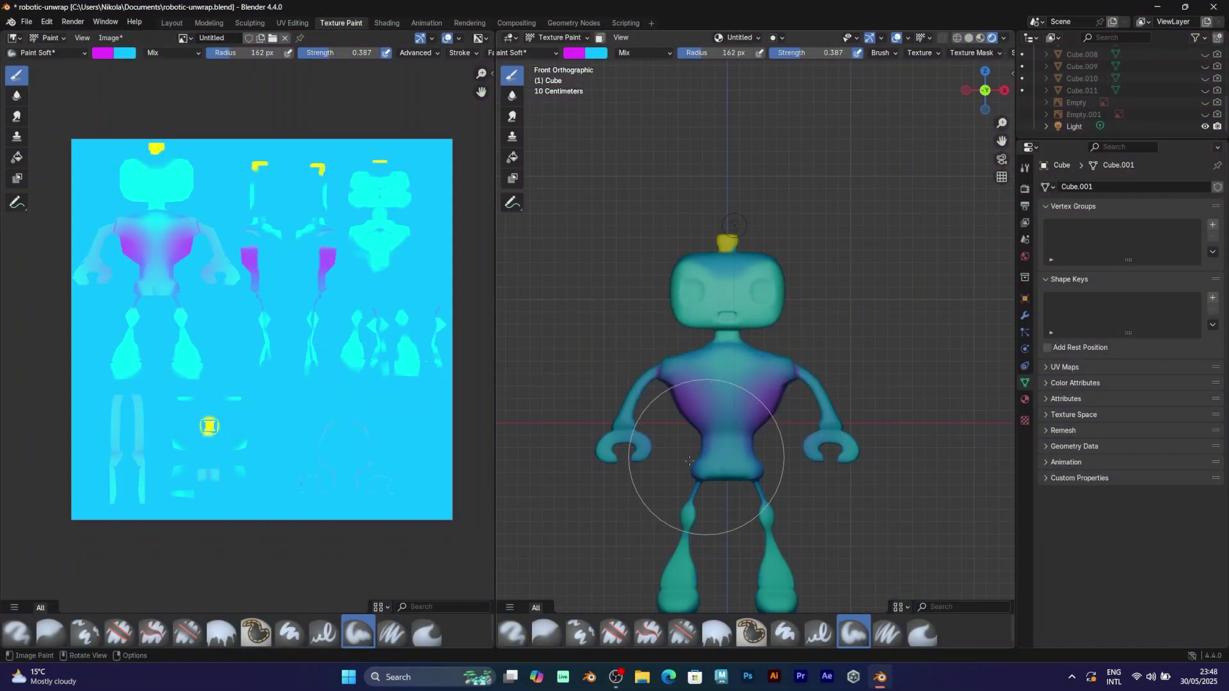
Step: Resize the brush and paint a soft magenta stroke down one of the robot's lower legs
{"action": "key", "text": "f"}
{"action": "left_click", "coordinate": [751, 459]}
{"action": "left_click_drag", "start_coordinate": [665, 502], "coordinate": [658, 573]}
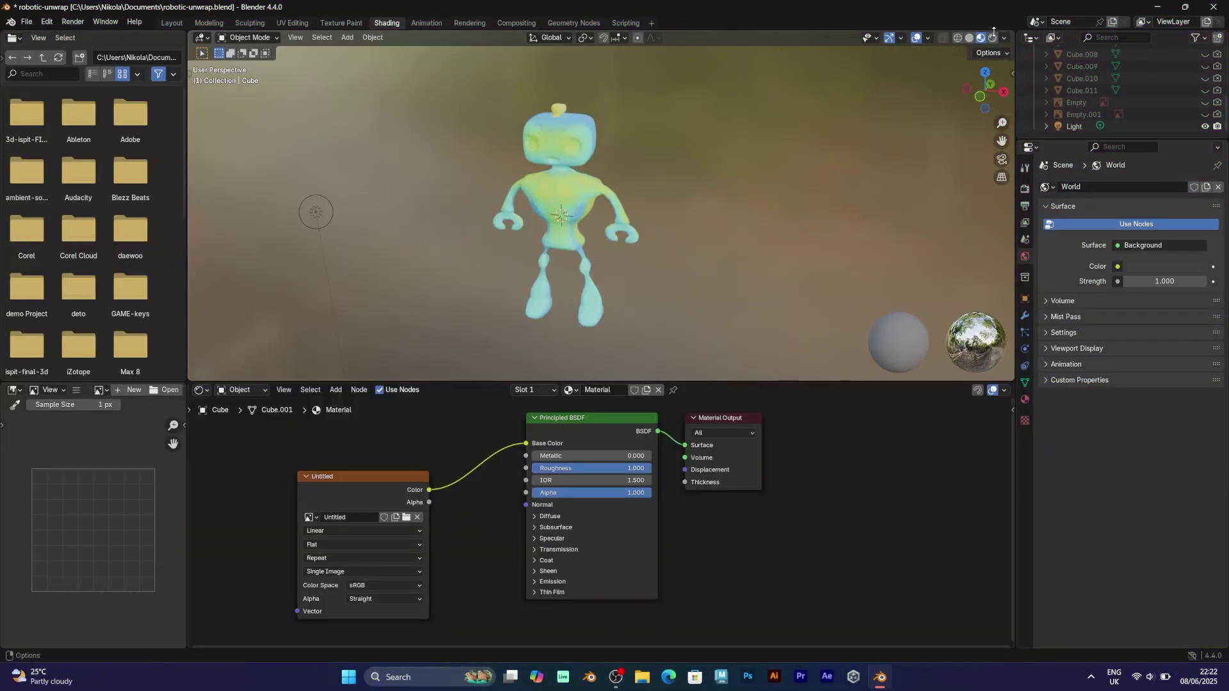
Step: Show the textured robot from the front in rendered shading with the viewport overlays hidden
{"action": "left_click", "coordinate": [991, 37]}
{"action": "middle_click_drag", "start_coordinate": [671, 247], "coordinate": [684, 240]}
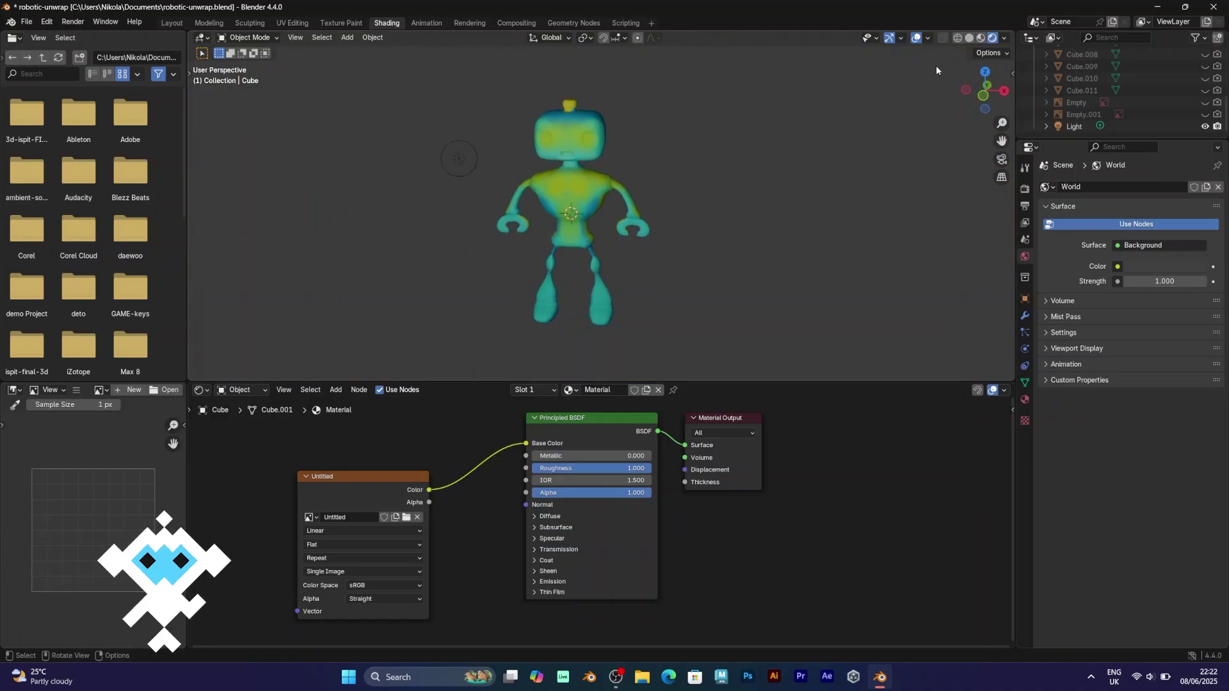
{"action": "left_click", "coordinate": [915, 38]}
{"action": "mouse_move", "coordinate": [667, 177]}
{"action": "middle_mouse_down"}
{"action": "mouse_move", "coordinate": [674, 163]}
{"action": "mouse_move", "coordinate": [670, 186]}
{"action": "middle_mouse_up"}
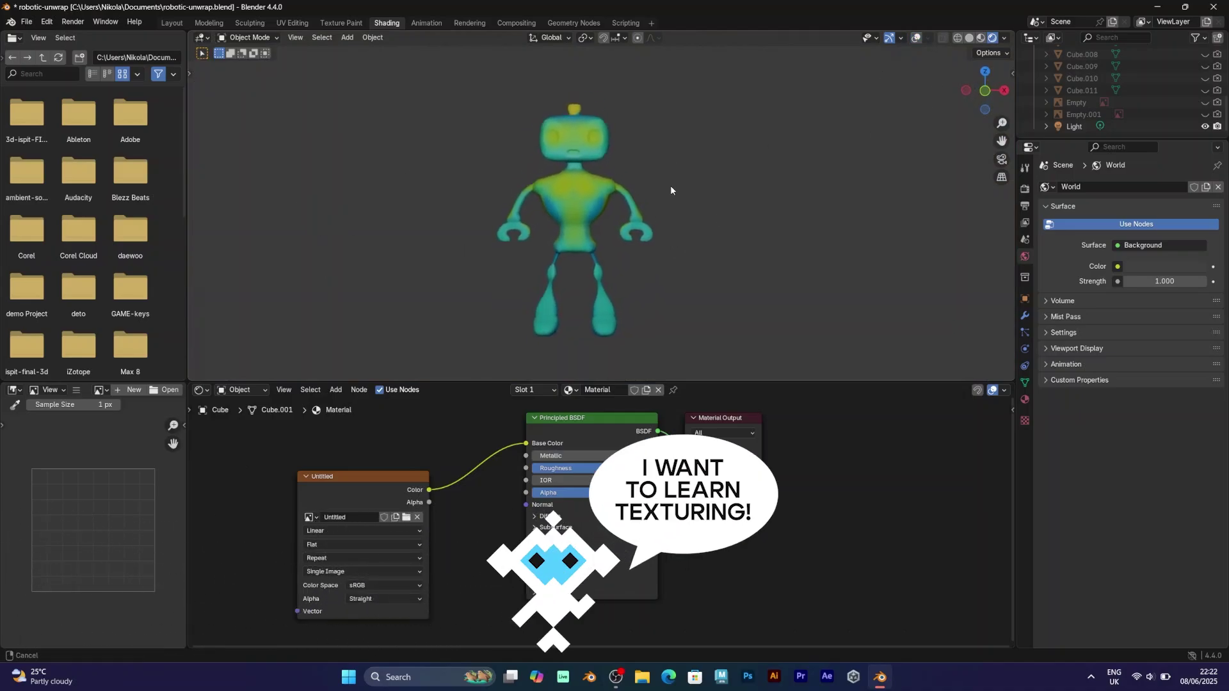
Step: Select the image texture node and look through the image files in the robotcharacter folder
{"action": "left_click", "coordinate": [365, 485]}
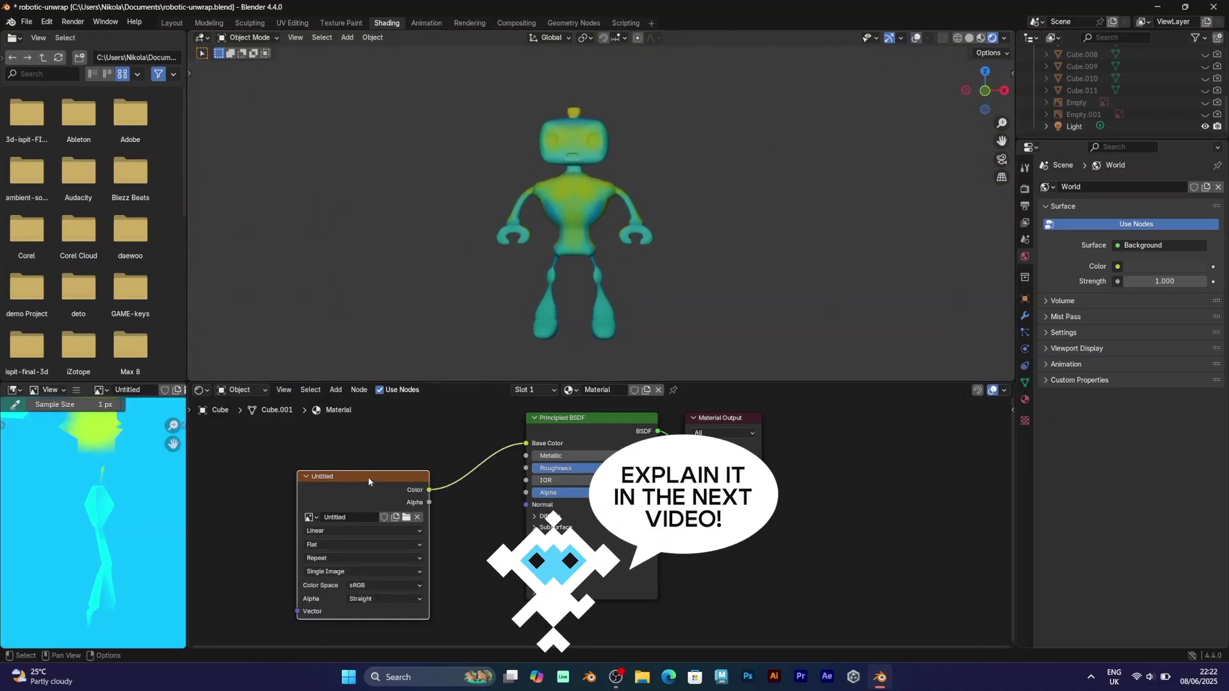
{"action": "left_click_drag", "start_coordinate": [368, 477], "coordinate": [366, 472]}
{"action": "left_click", "coordinate": [406, 512]}
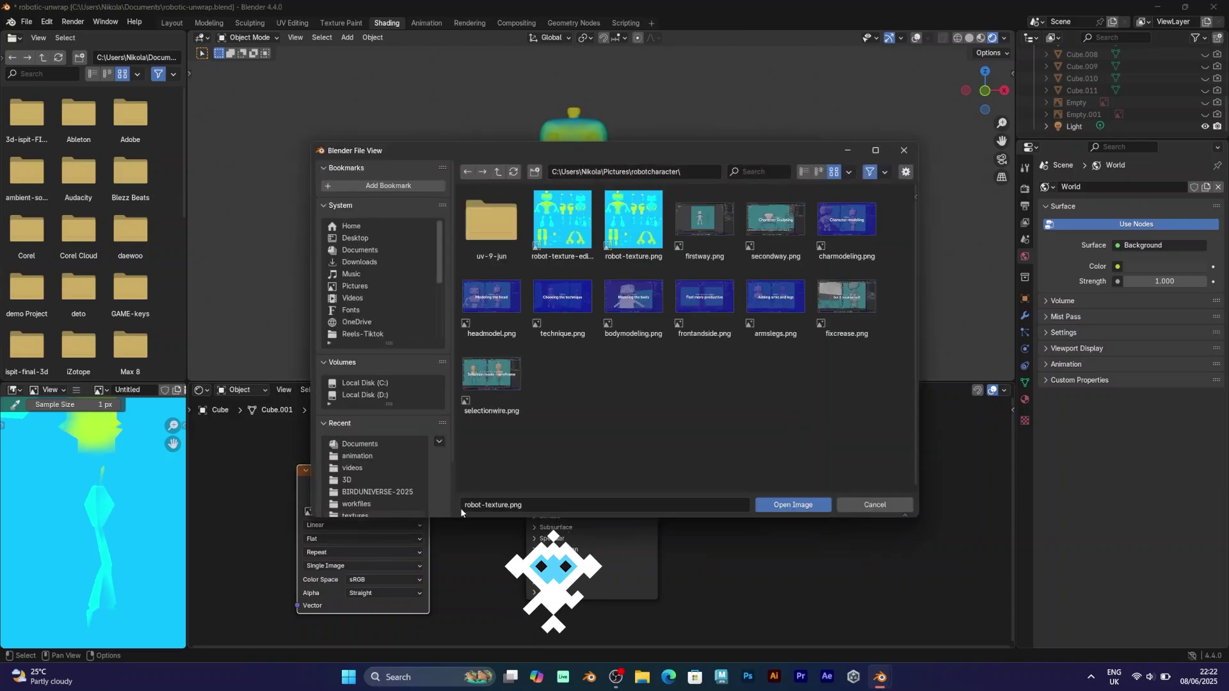
{"action": "left_click", "coordinate": [883, 509]}
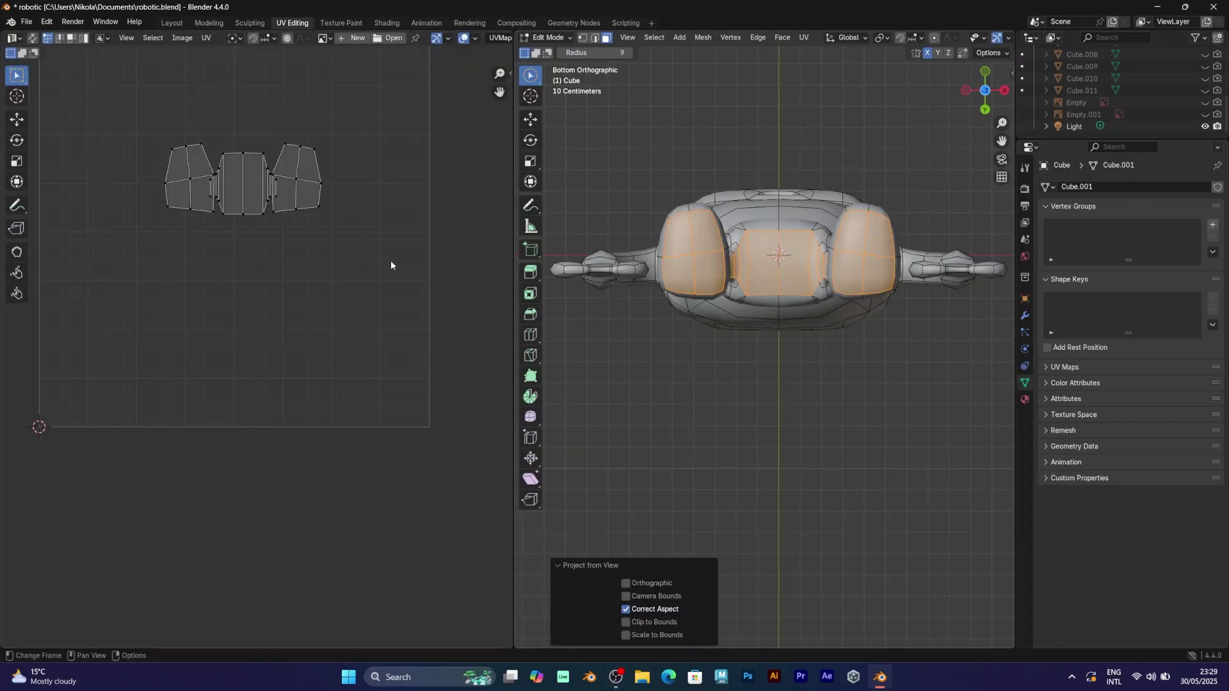
Step: Scale down the torso underside and sole islands and move them to the middle of the UV square's bottom edge
{"action": "left_click_drag", "start_coordinate": [424, 266], "coordinate": [135, 106]}
{"action": "key", "text": "s"}
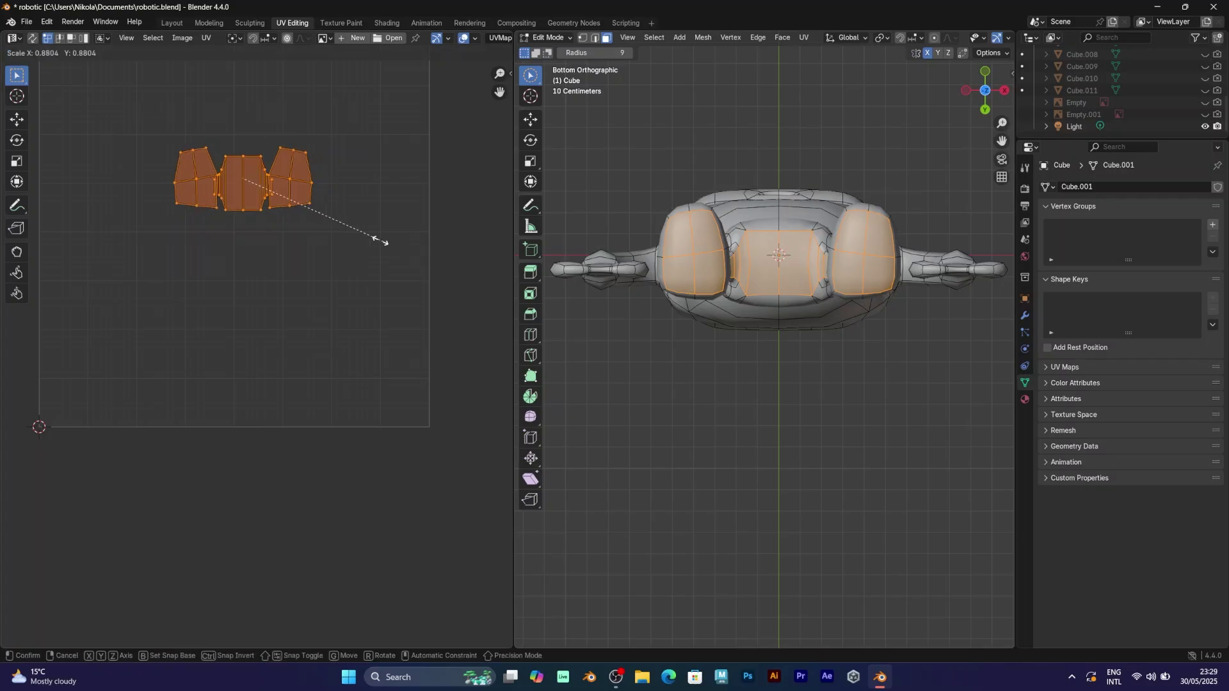
{"action": "left_click", "coordinate": [320, 209]}
{"action": "key", "text": "g"}
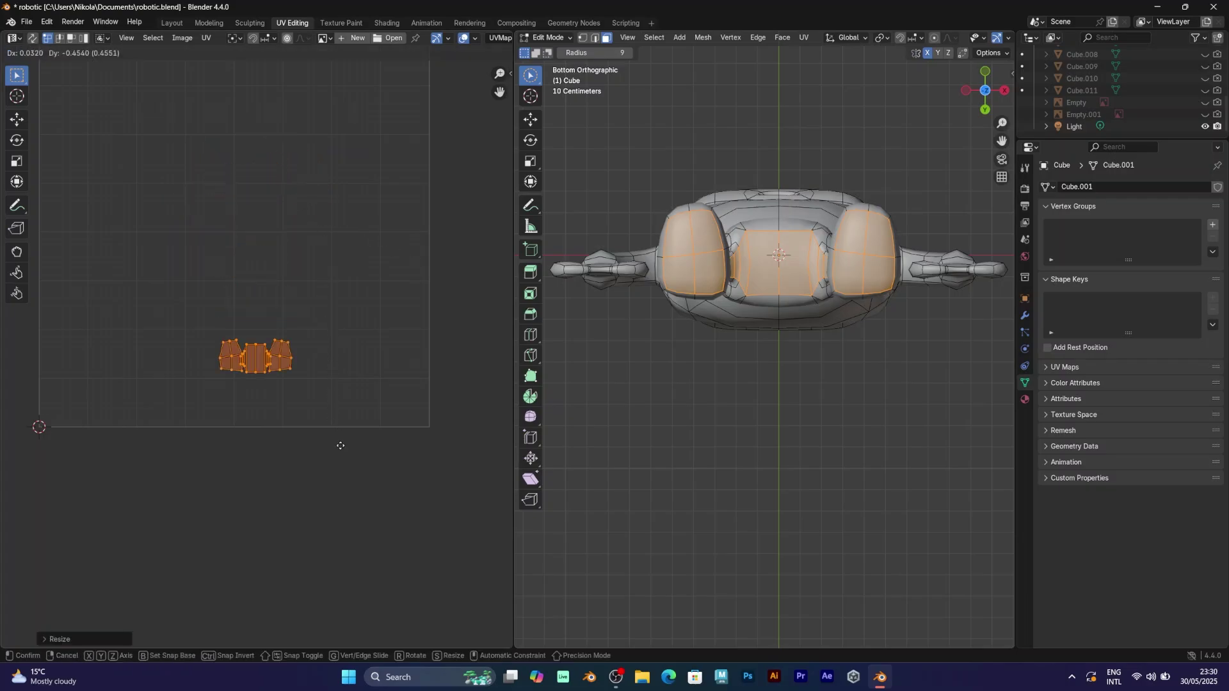
{"action": "left_click", "coordinate": [492, 428]}
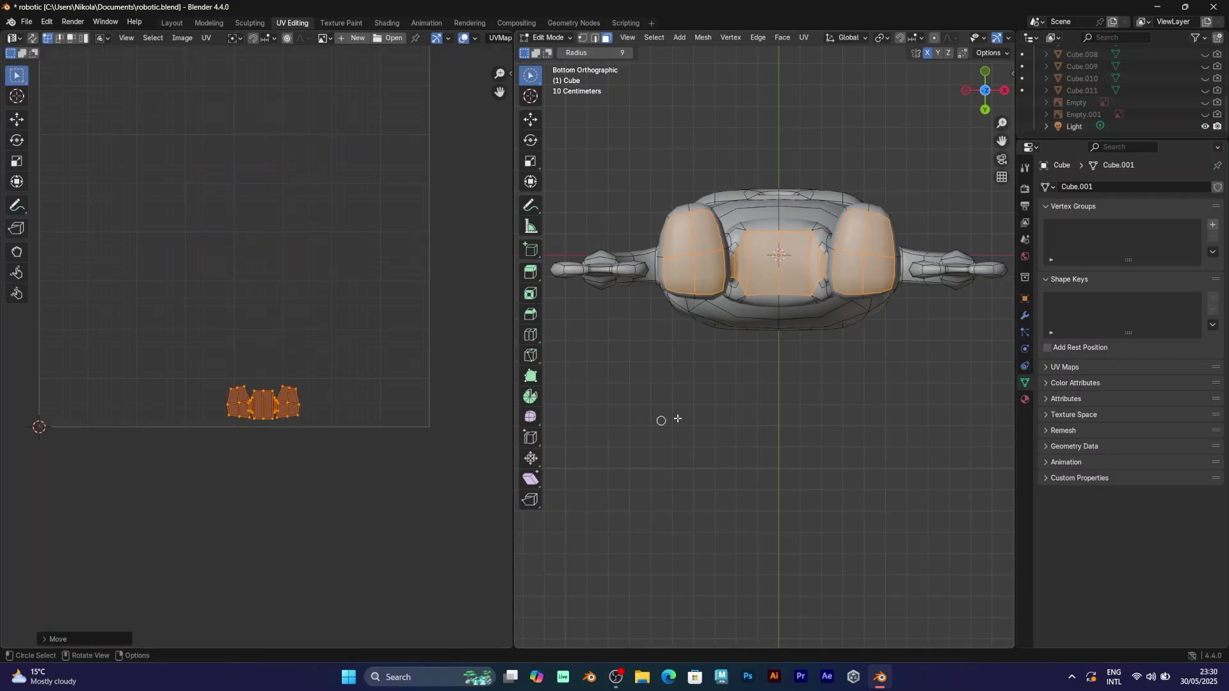
{"action": "left_click", "coordinate": [677, 418]}
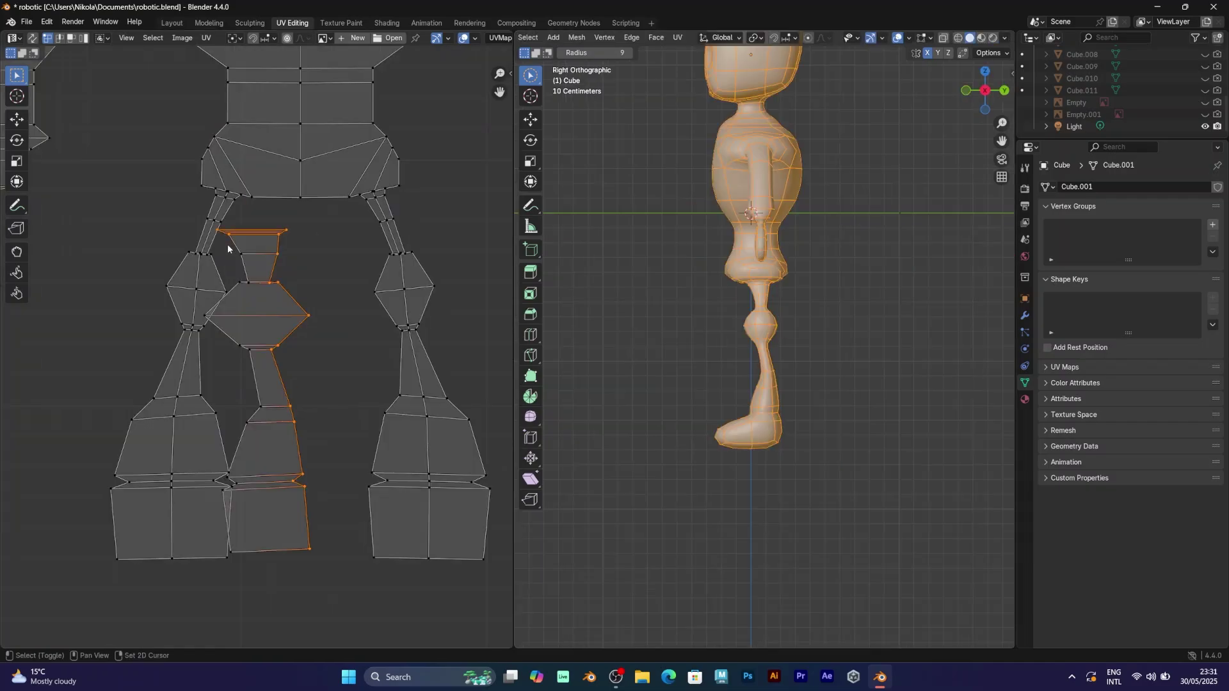
Step: Select all remaining vertices of the inner-leg UV island and move it clear of the front-view leg it overlaps
{"action": "left_click_drag", "start_coordinate": [219, 317], "coordinate": [228, 340]}
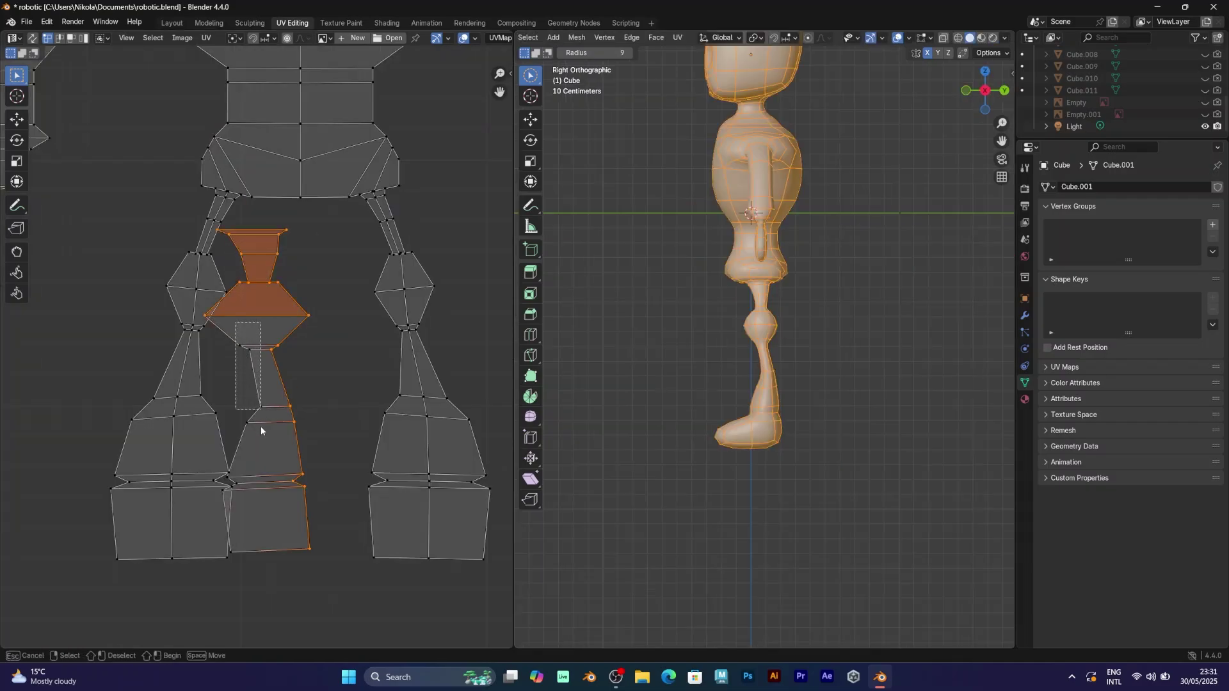
{"action": "left_click_drag", "start_coordinate": [261, 430], "coordinate": [259, 428], "text": "shift"}
{"action": "left_click", "coordinate": [232, 474], "text": "shift"}
{"action": "left_click", "coordinate": [229, 551], "text": "shift"}
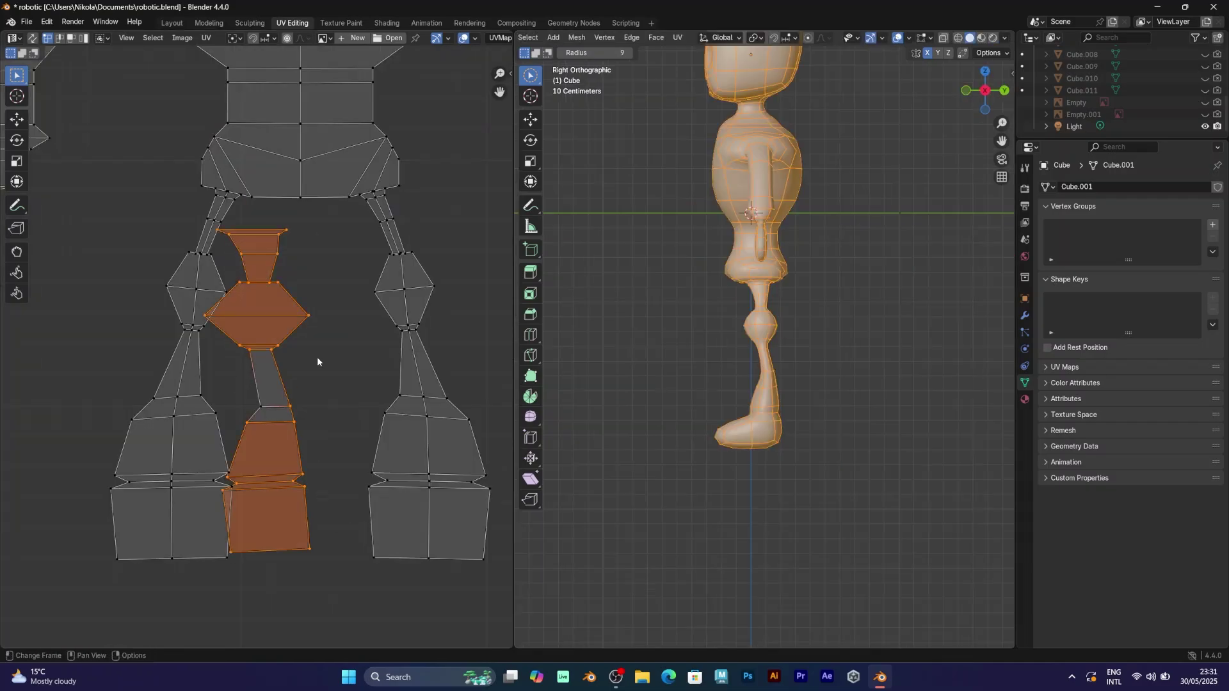
{"action": "scroll", "coordinate": [260, 378], "scroll_direction": "down", "scroll_amount": 4}
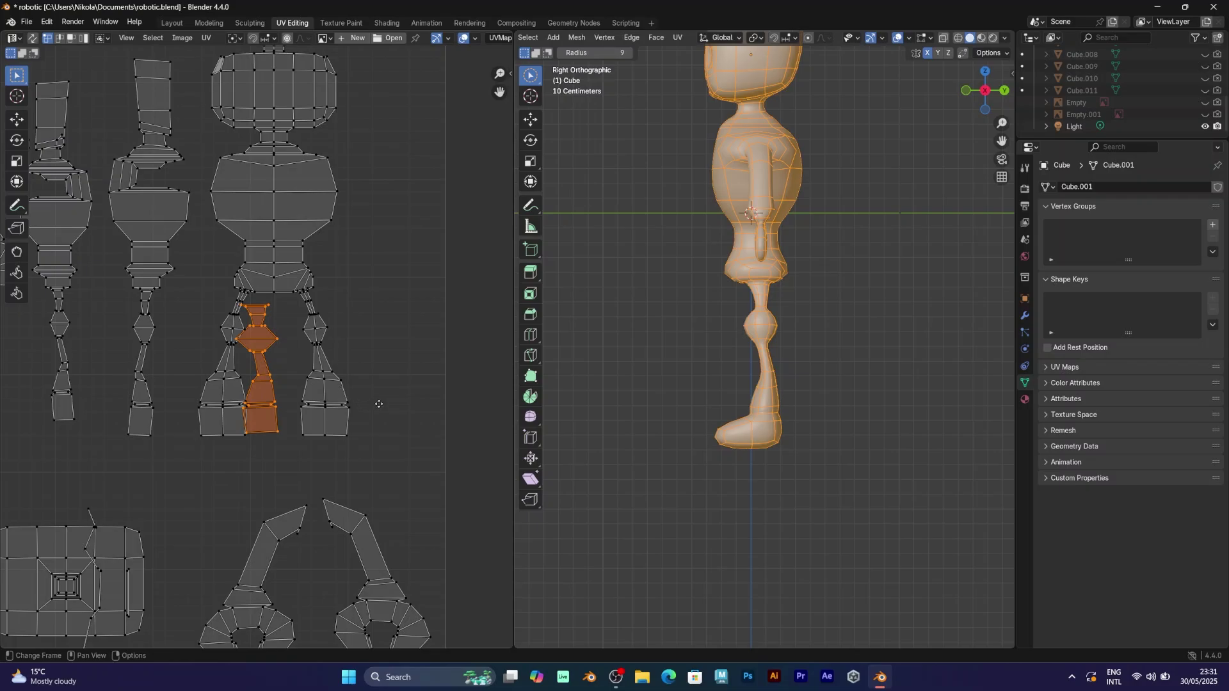
{"action": "key", "text": "g"}
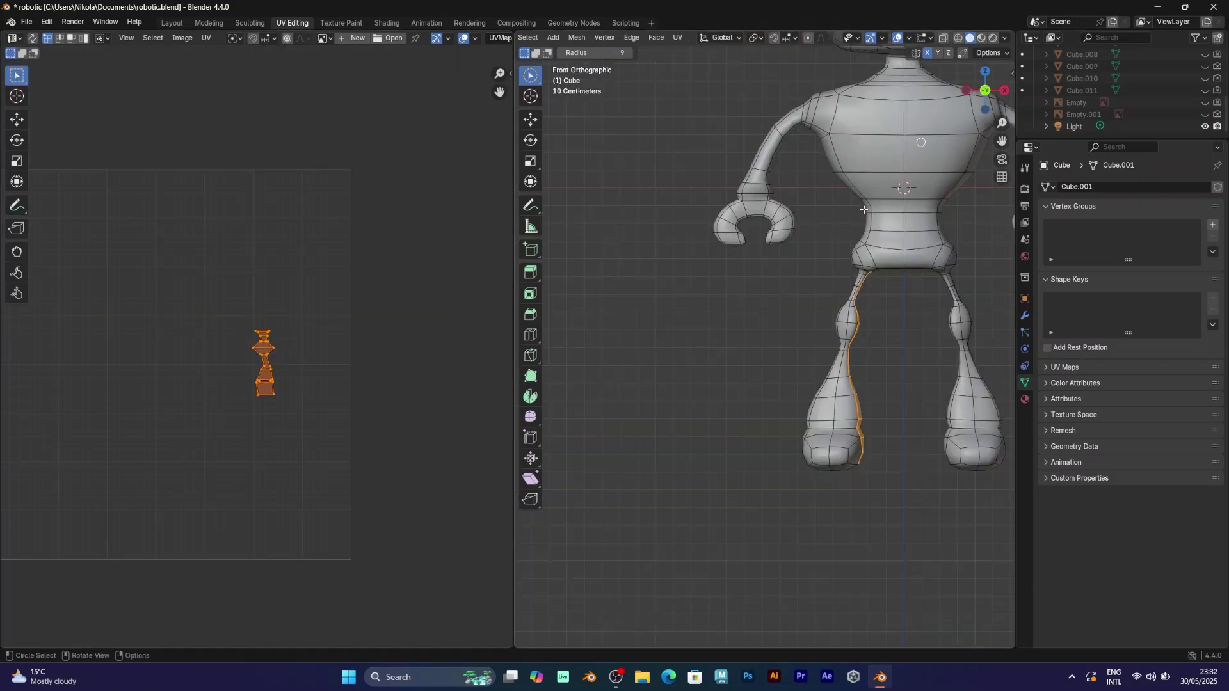
Step: Mirror the inner-leg face selection onto the opposite leg along the X axis
{"action": "middle_click_drag", "start_coordinate": [864, 209], "coordinate": [688, 199], "text": "shift"}
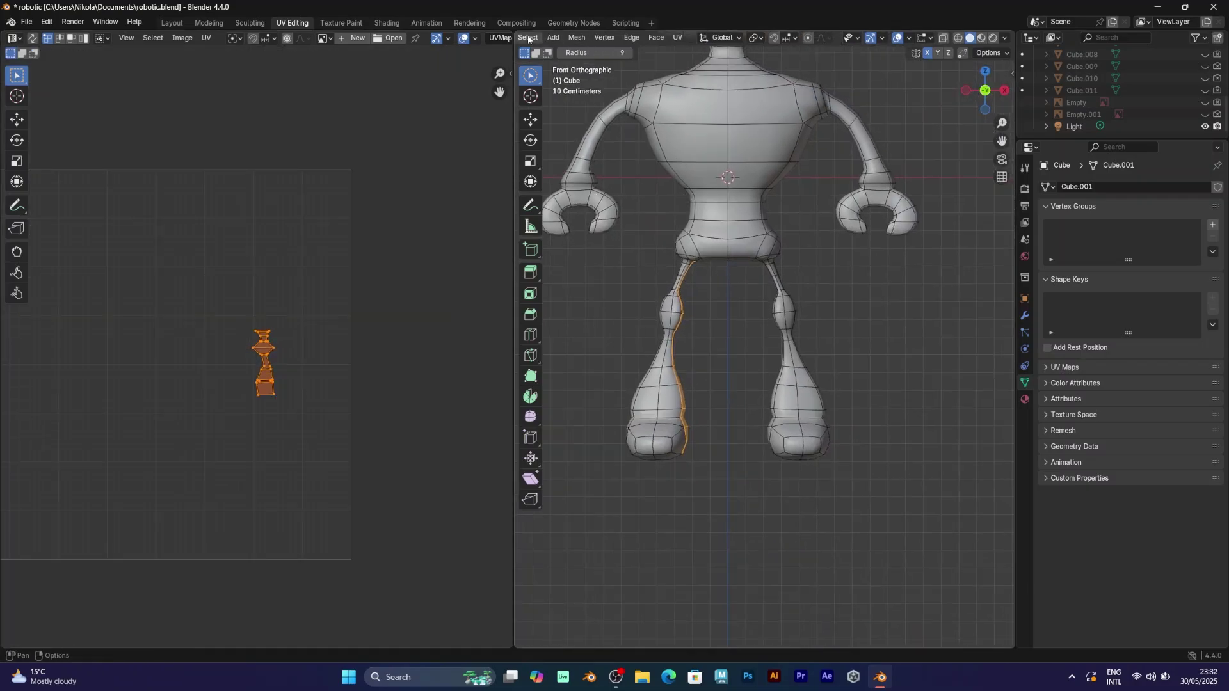
{"action": "left_click", "coordinate": [528, 37]}
{"action": "left_click", "coordinate": [571, 131]}
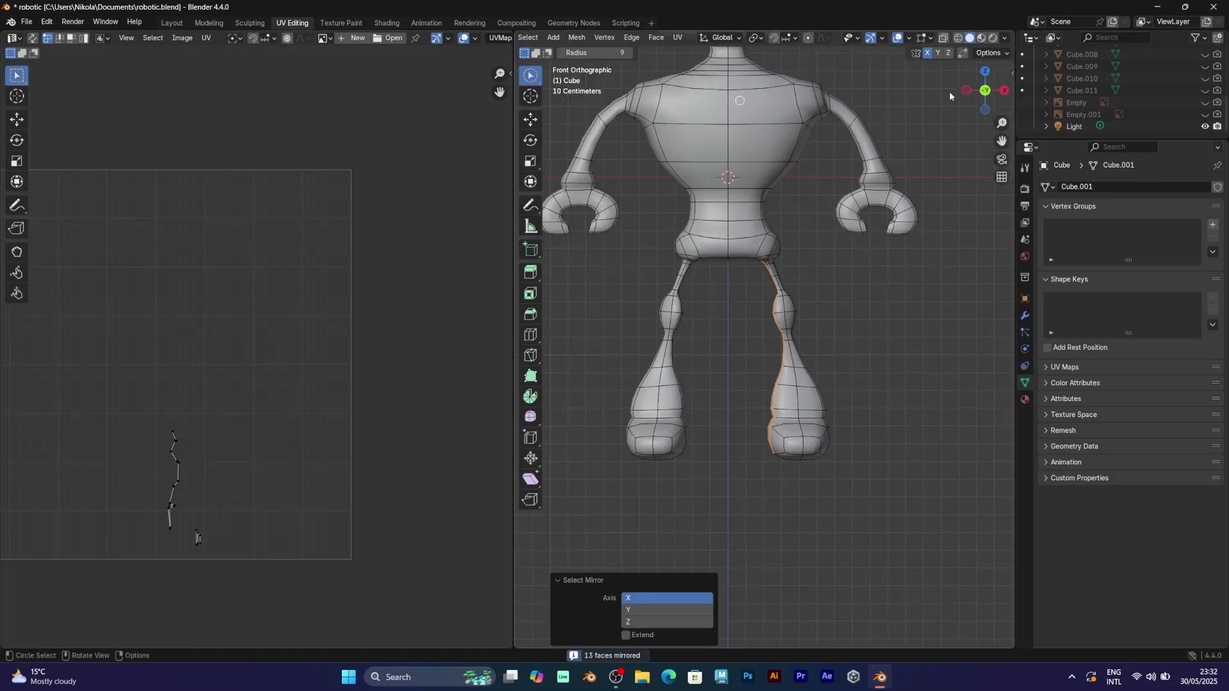
Step: Remove the faces at the top of the leg, next to the hip, from the mirrored inner-leg selection
{"action": "left_click", "coordinate": [965, 91]}
{"action": "scroll", "coordinate": [873, 272], "scroll_direction": "up", "scroll_amount": 2}
{"action": "middle_click_drag", "start_coordinate": [798, 278], "coordinate": [757, 243]}
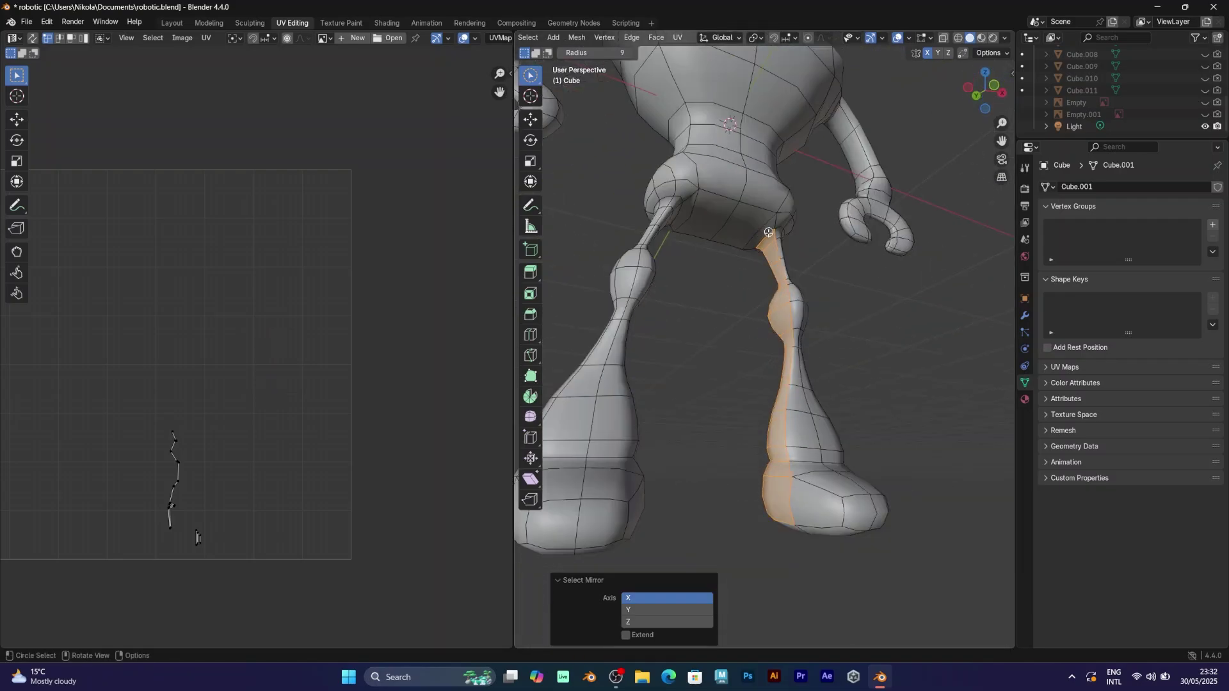
{"action": "left_click", "coordinate": [768, 232], "text": "shift"}
{"action": "left_click", "coordinate": [767, 235], "text": "ctrl"}
{"action": "left_click", "coordinate": [770, 245], "text": "ctrl"}
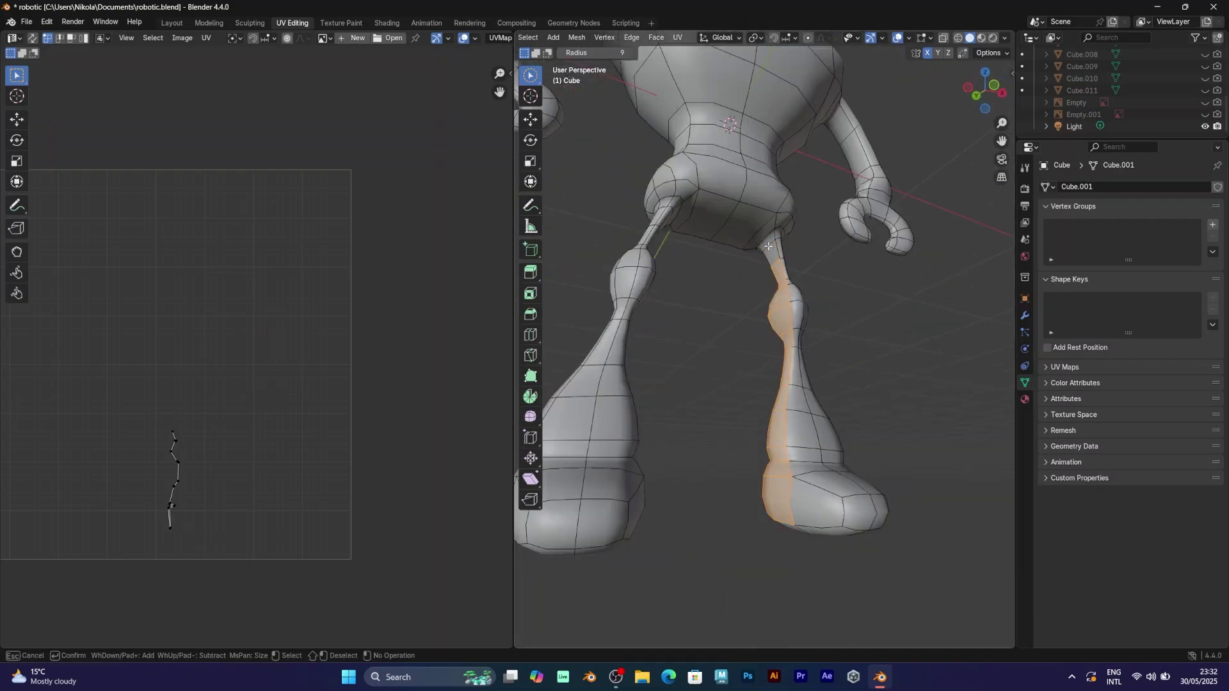
{"action": "left_click_drag", "start_coordinate": [768, 246], "coordinate": [772, 242], "text": "ctrl"}
Step: Unwrap the mirrored inner-leg faces with Project from View in the left orthographic view
{"action": "middle_click_drag", "start_coordinate": [784, 257], "coordinate": [931, 141]}
{"action": "left_click", "coordinate": [971, 85]}
{"action": "left_click", "coordinate": [677, 37]}
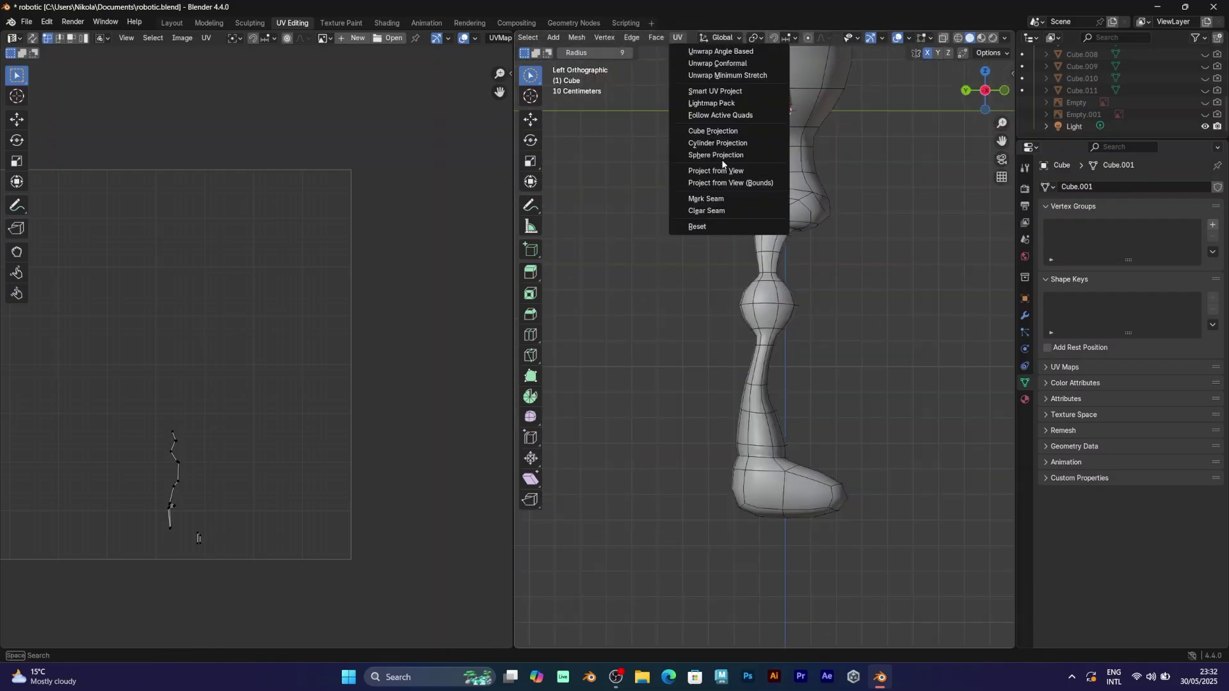
{"action": "left_click", "coordinate": [704, 169]}
Step: Scale the new inner-leg UV island to about 0.42 and move it to the empty area beside the front-view body
{"action": "key", "text": "a"}
{"action": "key", "text": "s"}
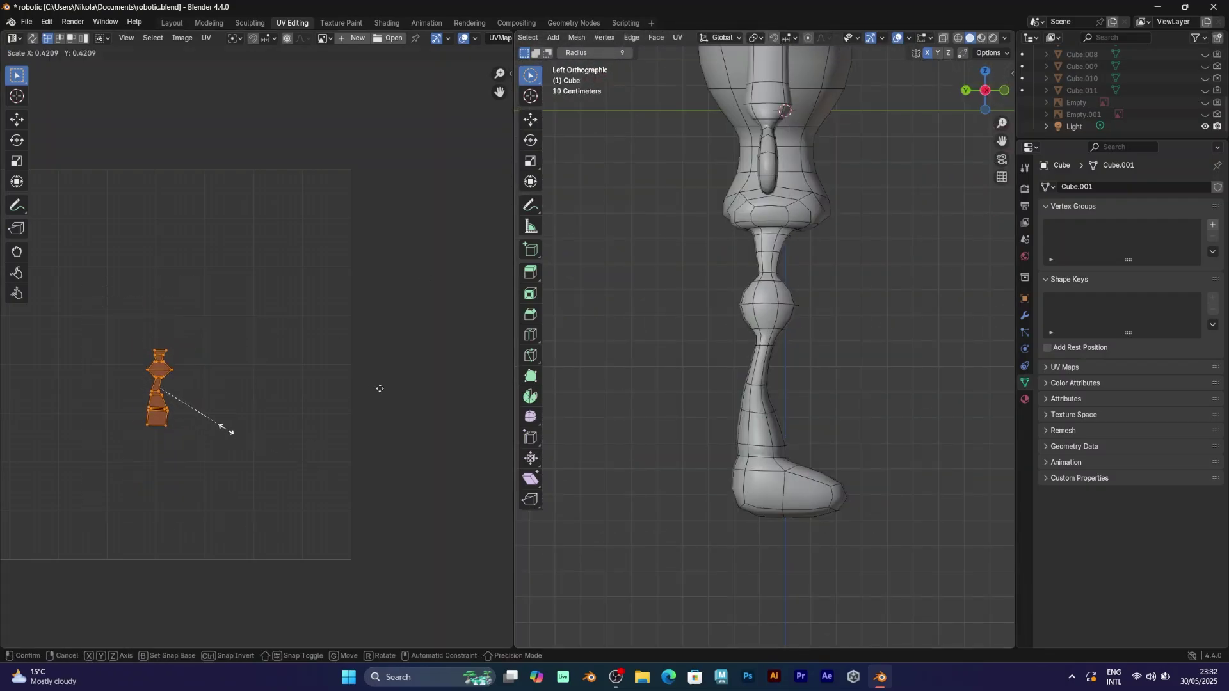
{"action": "left_click", "coordinate": [231, 431]}
{"action": "key", "text": "g"}
{"action": "left_click", "coordinate": [402, 353]}
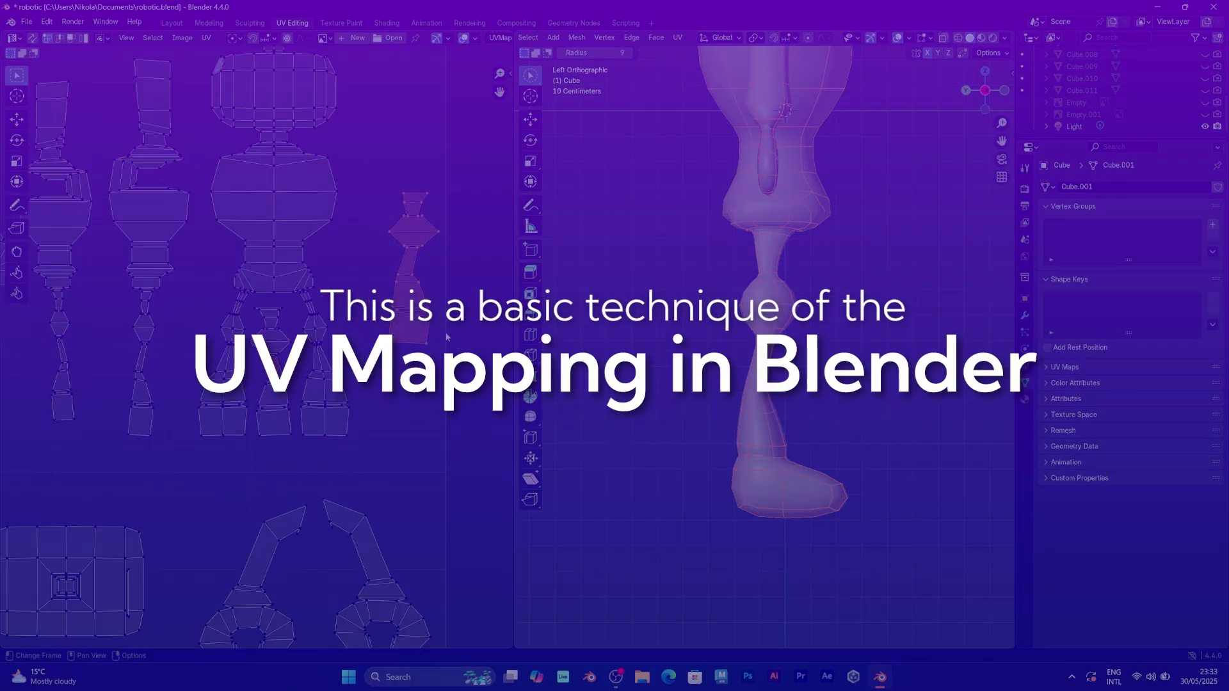
Step: Place the inner-leg UV island beside the back-view leg islands, scaling it down to match their size and aligning it with their feet
{"action": "key", "text": "g"}
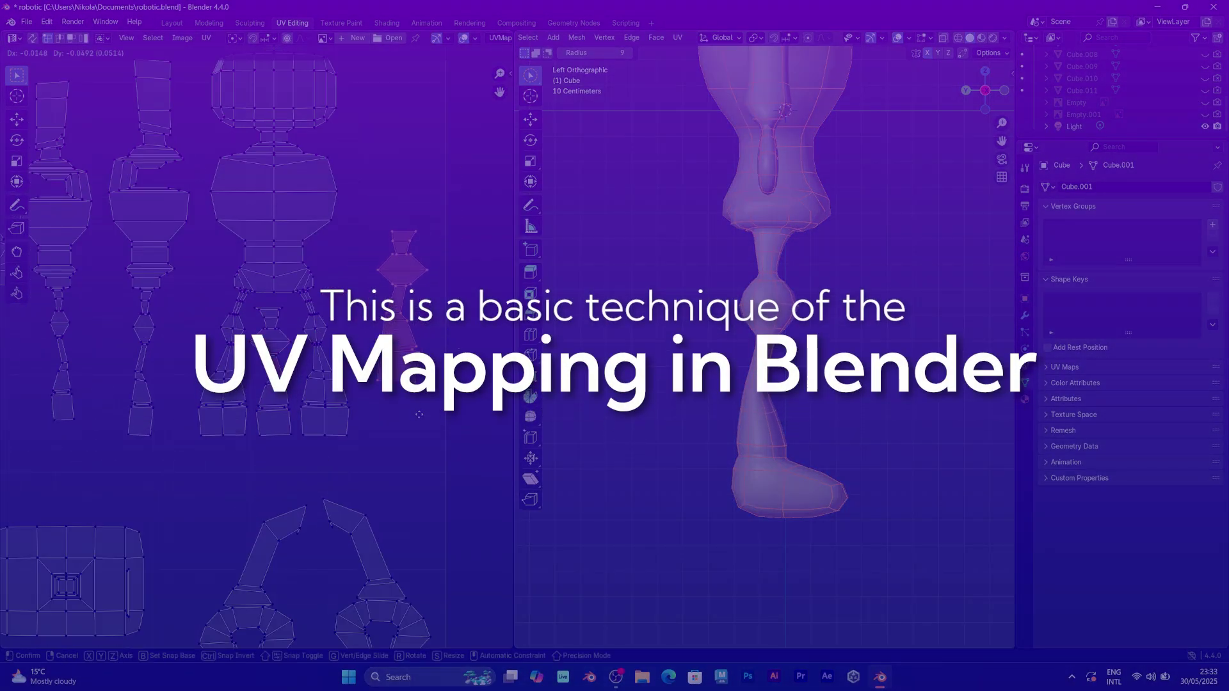
{"action": "left_click", "coordinate": [407, 428]}
{"action": "key", "text": "s"}
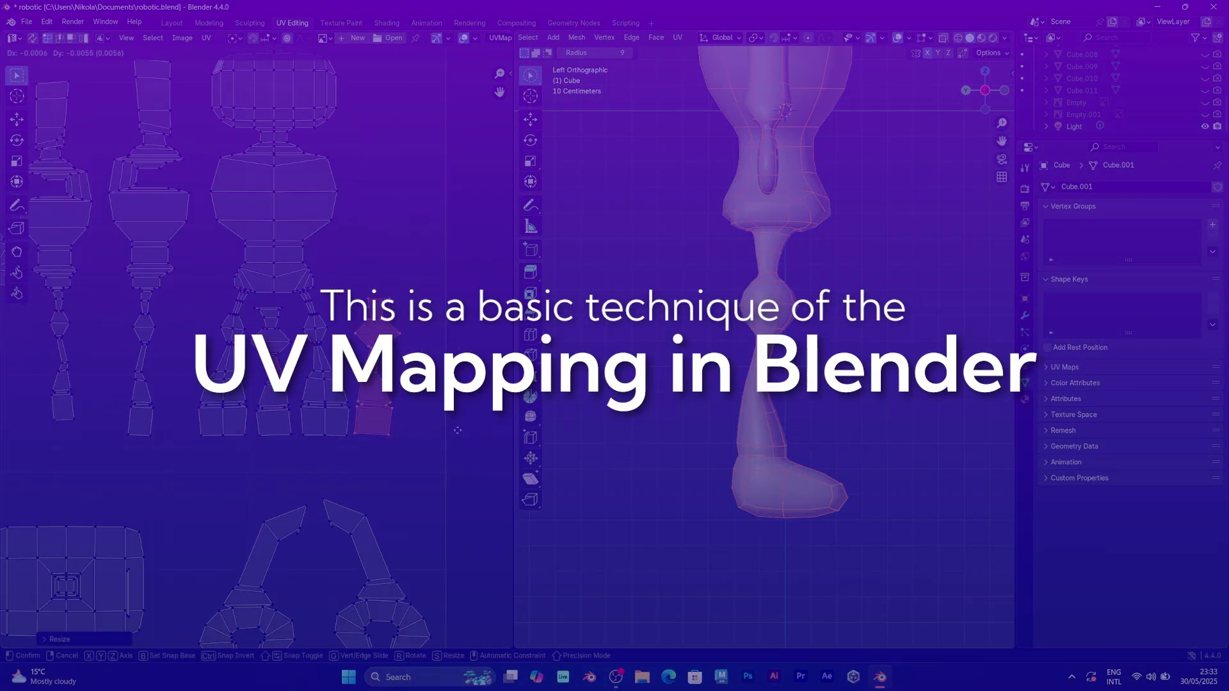
{"action": "left_click", "coordinate": [455, 431]}
{"action": "key", "text": "s"}
{"action": "left_click", "coordinate": [453, 431]}
{"action": "key", "text": "g"}
{"action": "left_click", "coordinate": [455, 431]}
{"action": "key", "text": "g"}
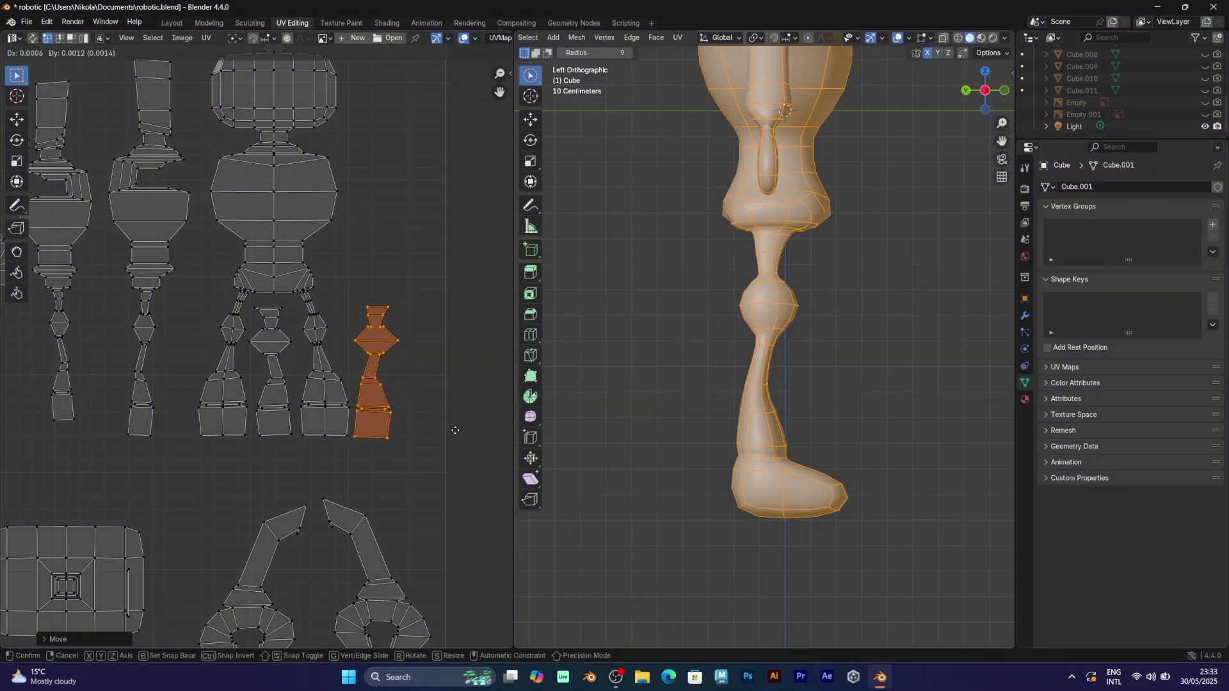
{"action": "left_click", "coordinate": [455, 430]}
{"action": "scroll", "coordinate": [352, 374], "scroll_direction": "down", "scroll_amount": 3}
{"action": "scroll", "coordinate": [320, 375], "scroll_direction": "up", "scroll_amount": 3}
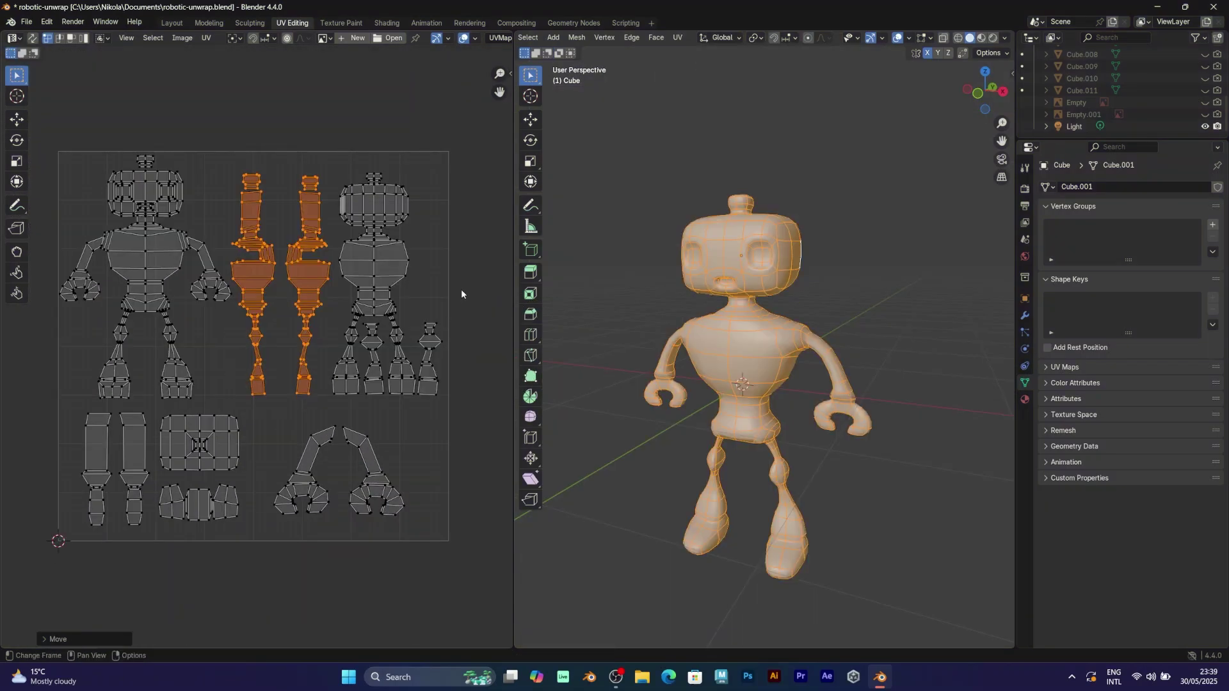
Step: Deselect the two side-view body islands in the UV layout
{"action": "left_click", "coordinate": [462, 294]}
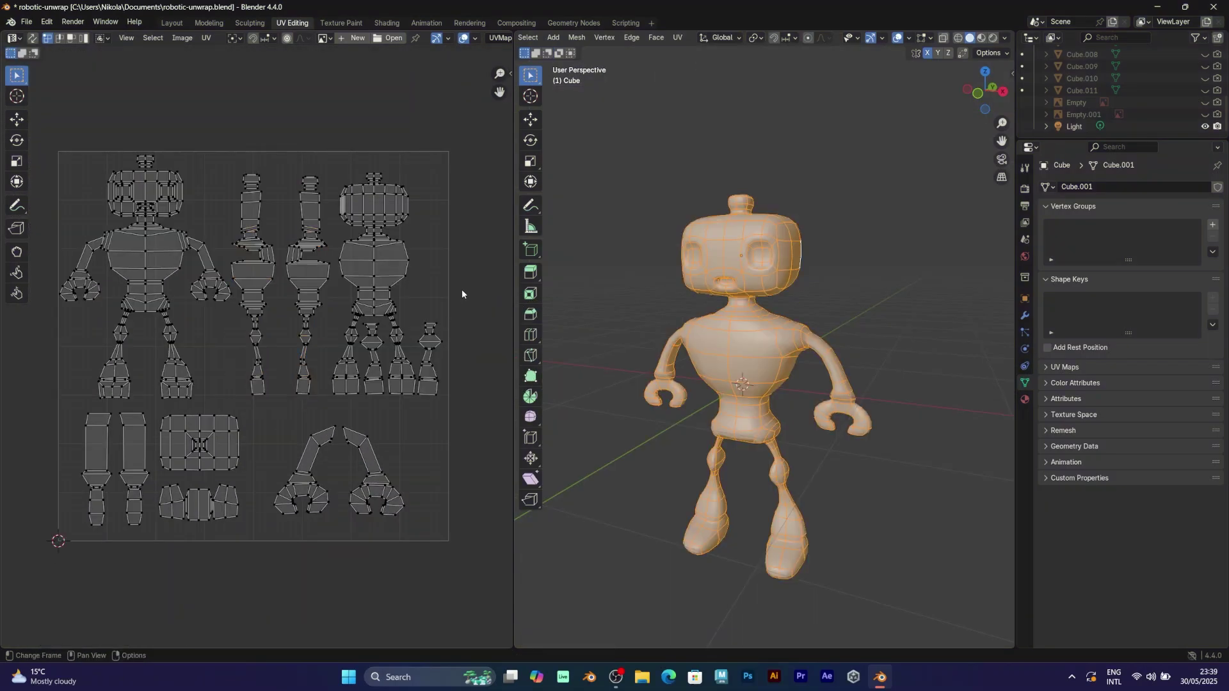
{"action": "middle_click_drag", "start_coordinate": [761, 255], "coordinate": [694, 168]}
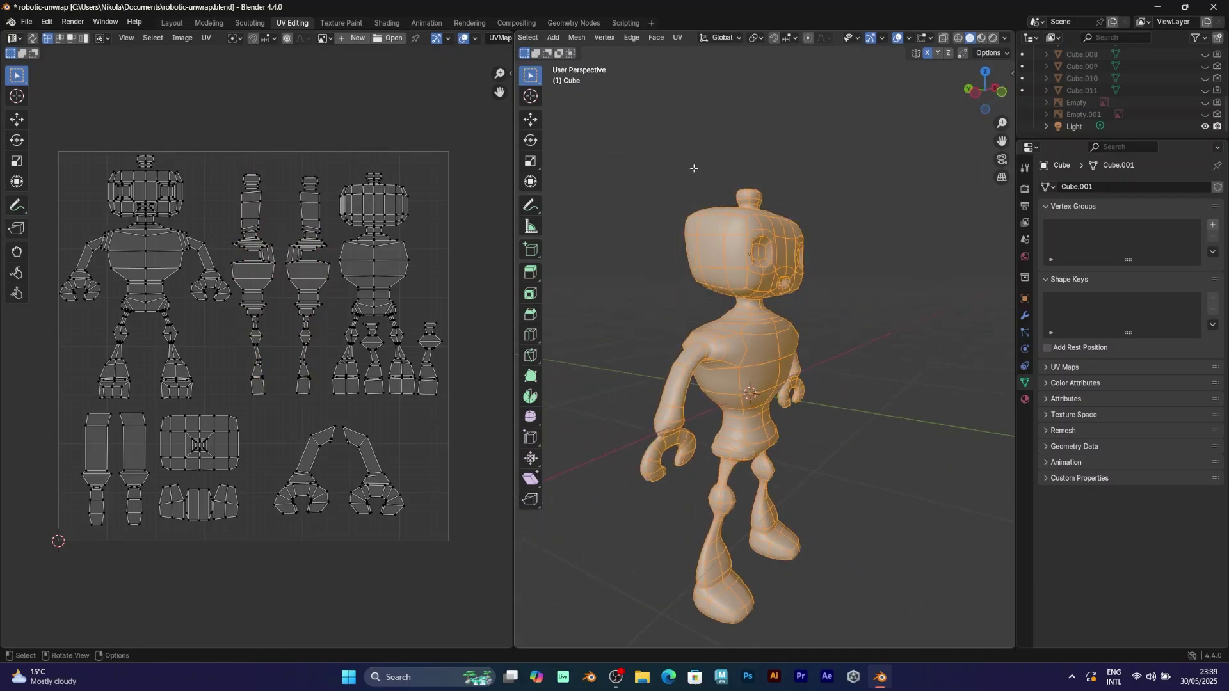
{"action": "left_click_drag", "start_coordinate": [823, 297], "coordinate": [823, 300]}
{"action": "middle_click_drag", "start_coordinate": [844, 300], "coordinate": [933, 168]}
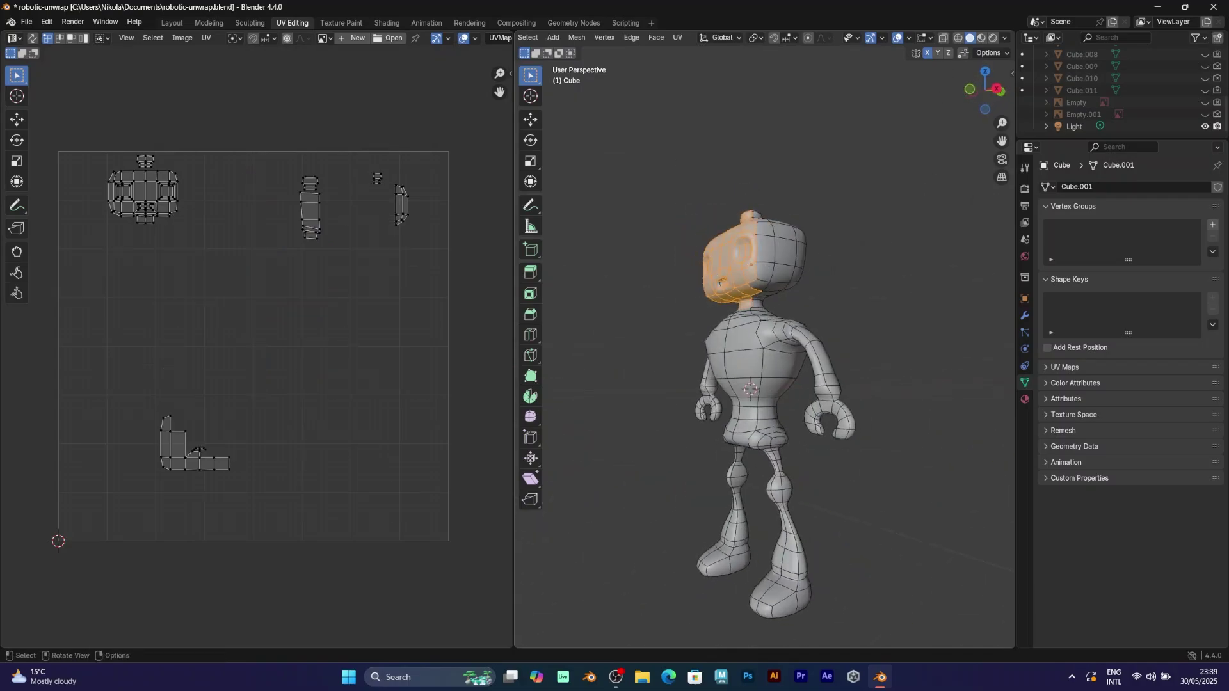
{"action": "key", "text": "alt+a"}
Step: Box-select the robot's whole head through the mesh in wireframe shading and check the selection from the front and side
{"action": "left_click", "coordinate": [956, 38]}
{"action": "left_click_drag", "start_coordinate": [665, 176], "coordinate": [832, 295]}
{"action": "middle_click_drag", "start_coordinate": [833, 295], "coordinate": [962, 157]}
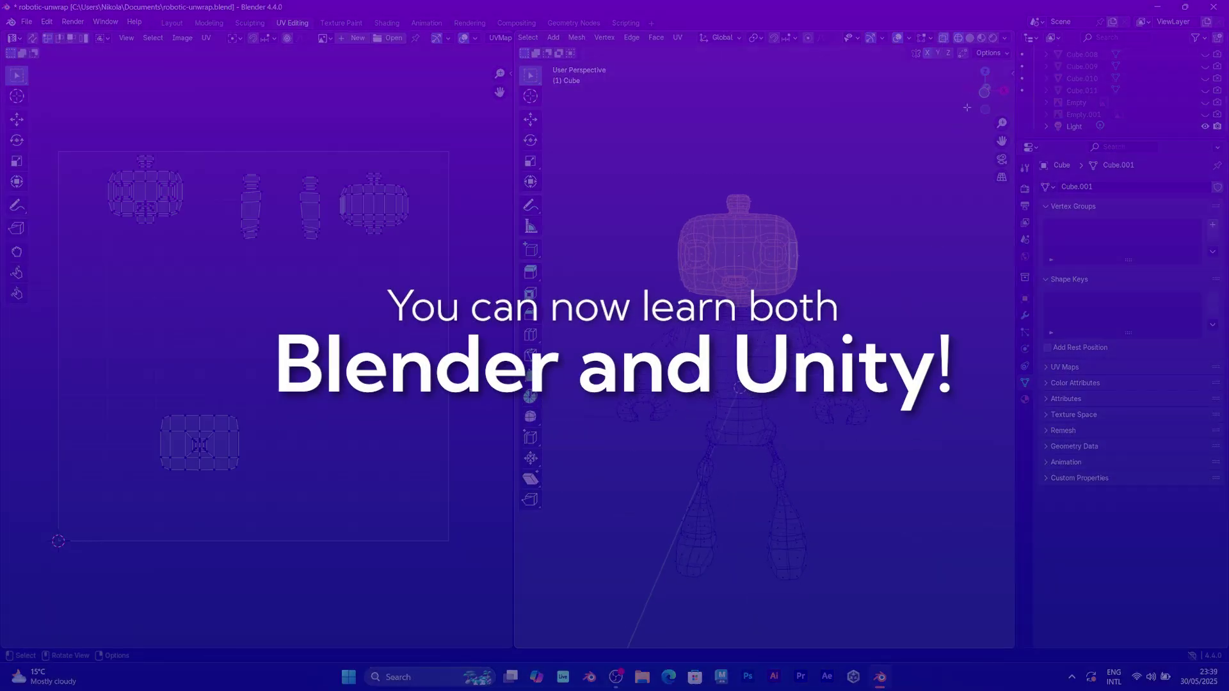
{"action": "left_click", "coordinate": [984, 92]}
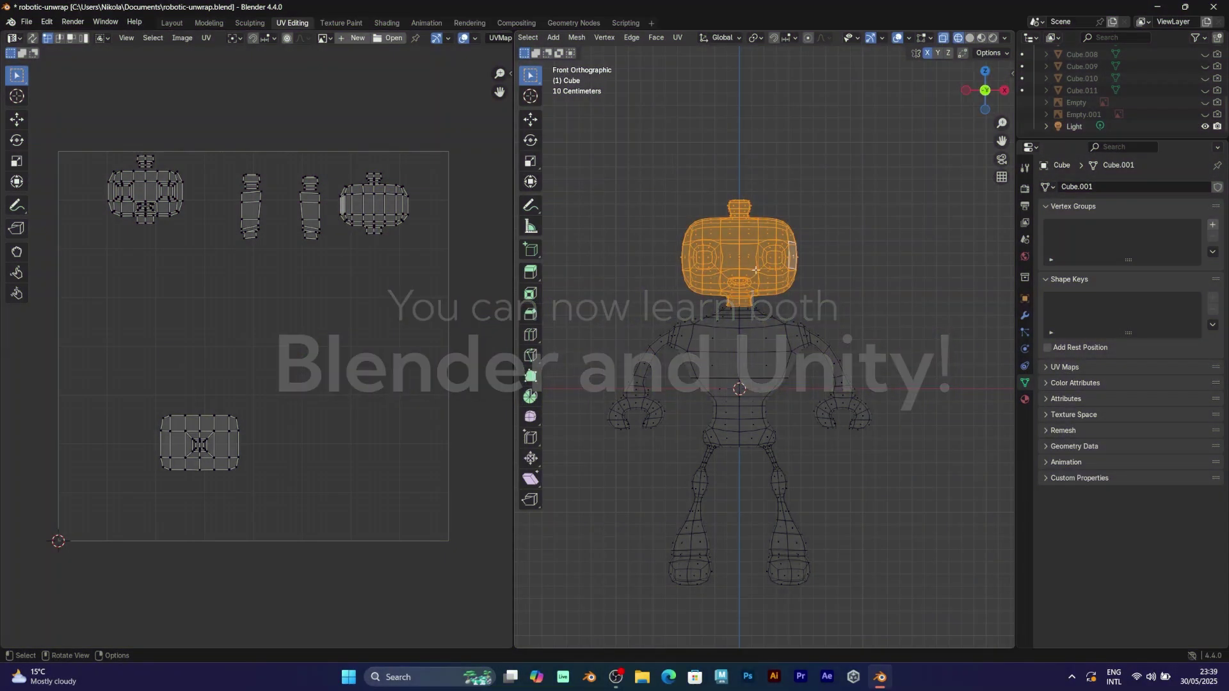
{"action": "middle_click_drag", "start_coordinate": [900, 272], "coordinate": [809, 257]}
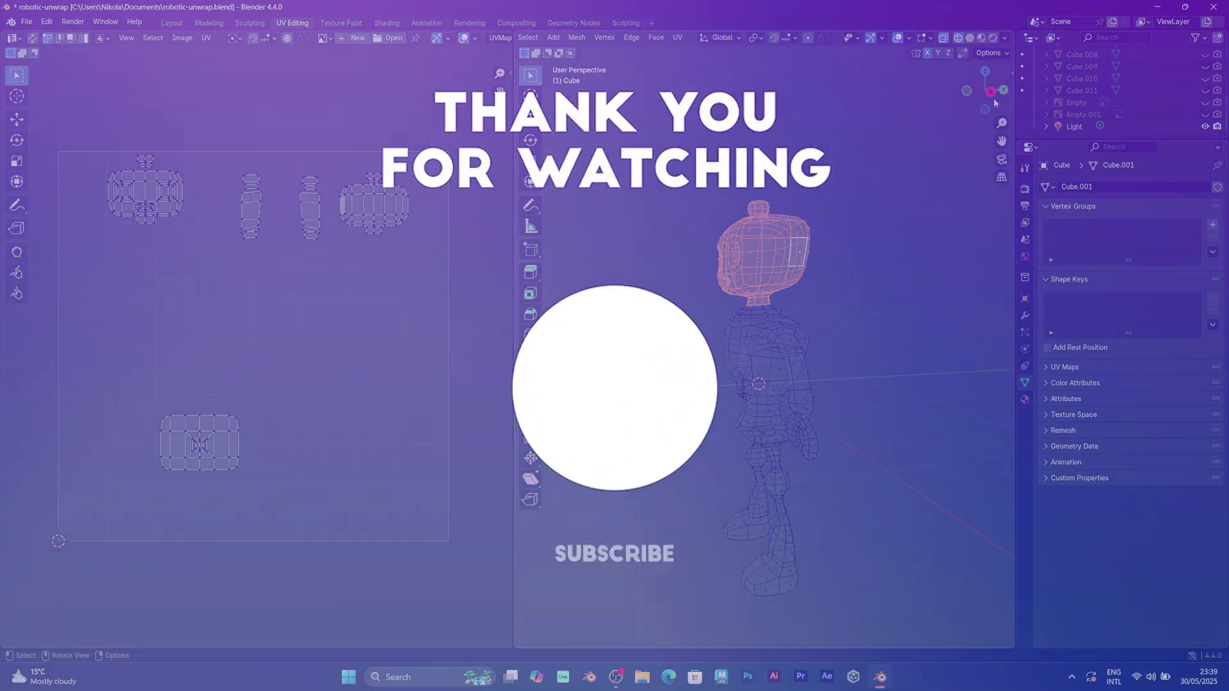